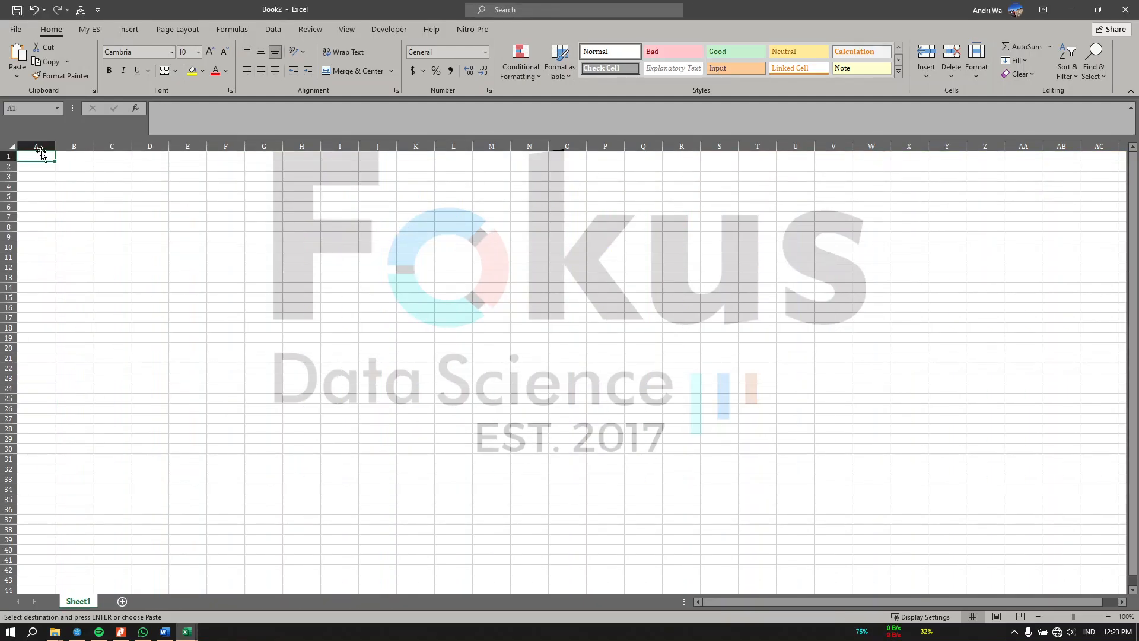
Paste the copied survey data as values from cell A1 and delete the question-text row below the indicator codes
right_click(41, 155)
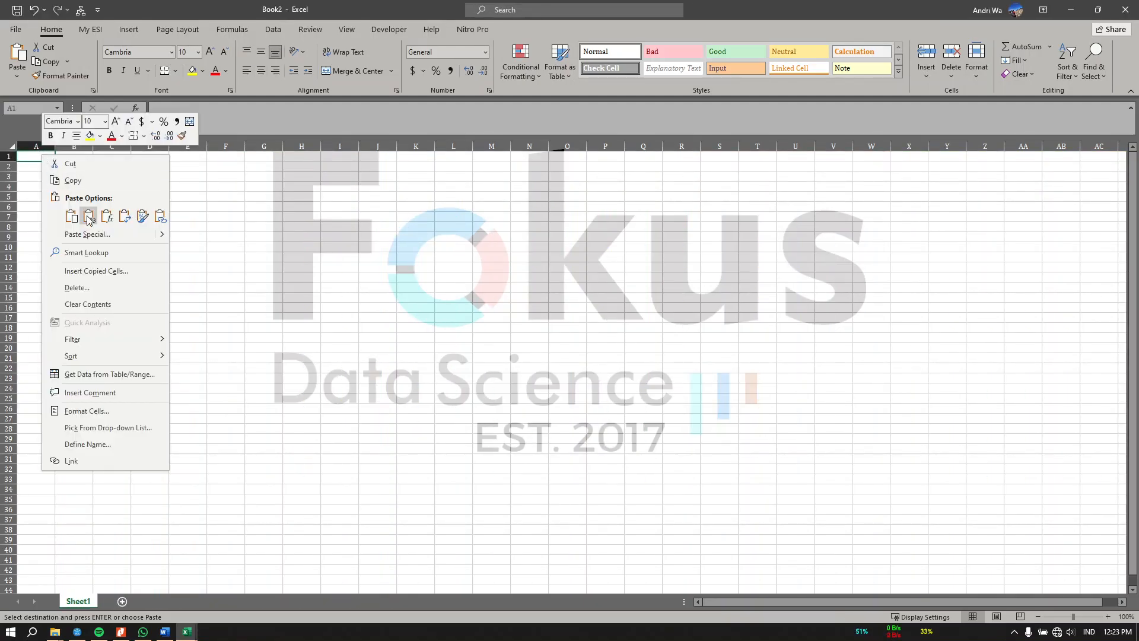
left_click(88, 217)
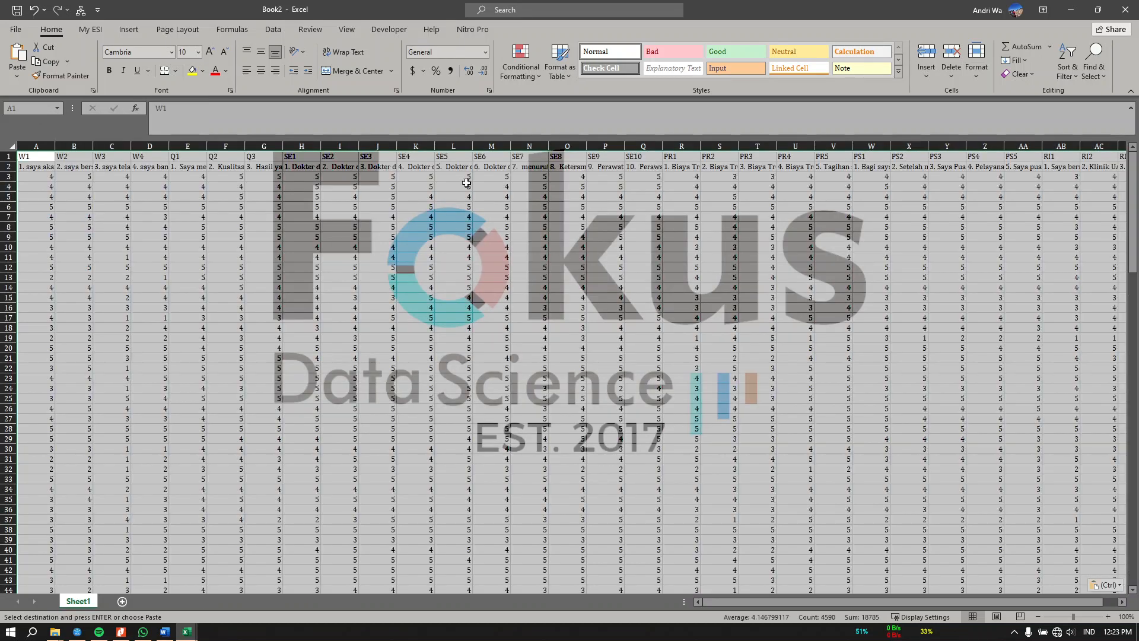
left_click(25, 167)
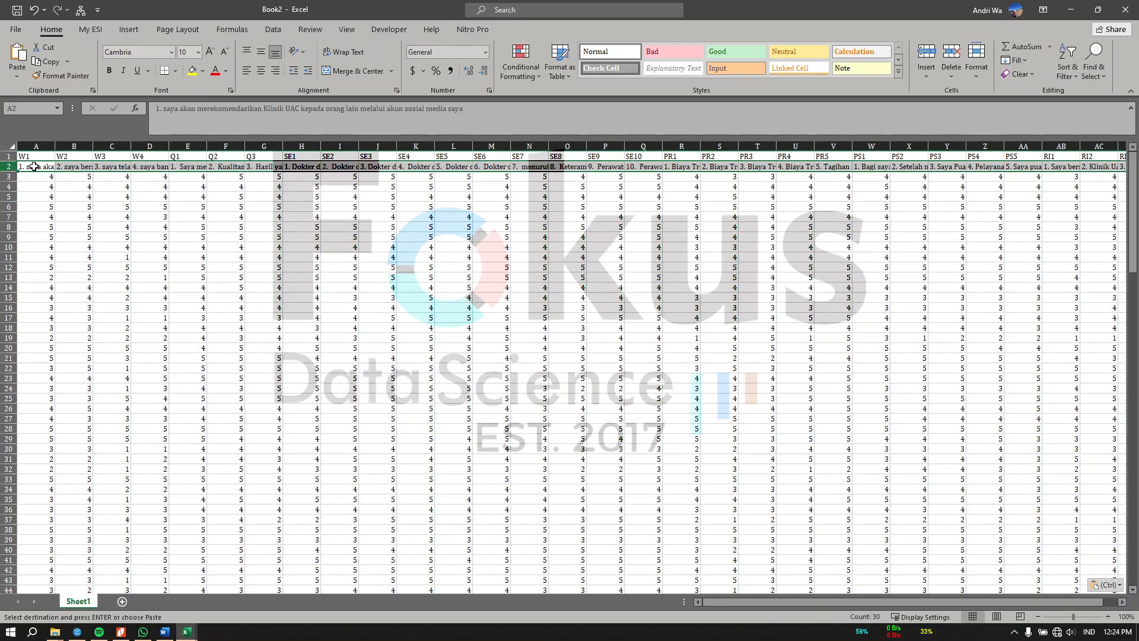
left_click(952, 56)
left_click(695, 237)
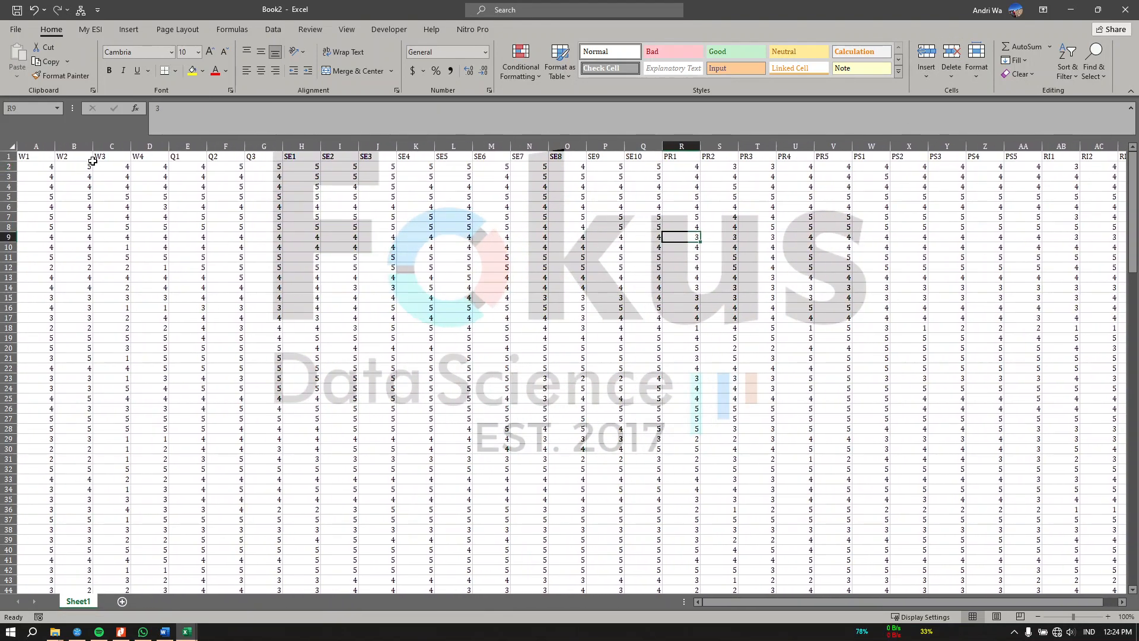
Start saving Book2 under a new name and browse OneDrive to Kerjaan Analisis, 2024, 01 Januari, Client 4401_SmartPLS4_500k
left_click(22, 32)
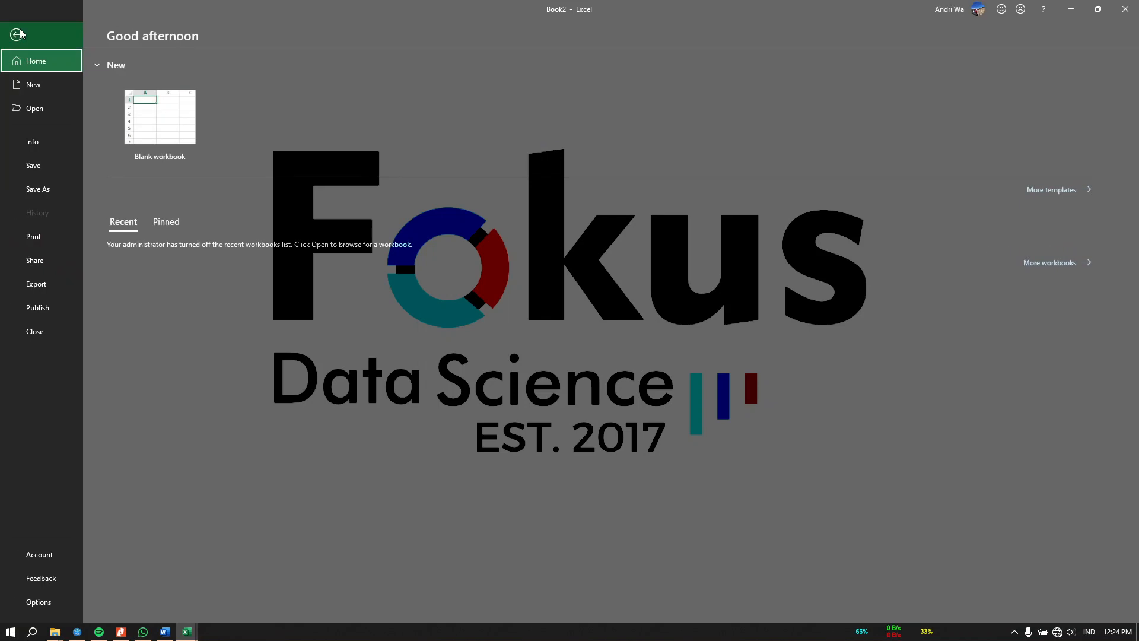
left_click(62, 193)
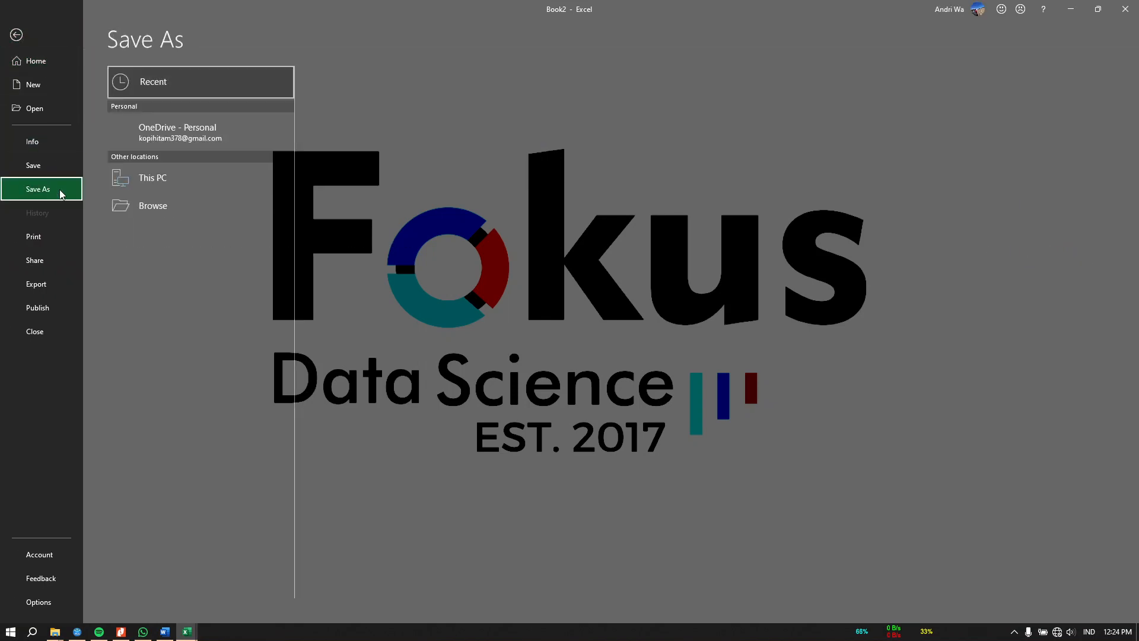
left_click(265, 233)
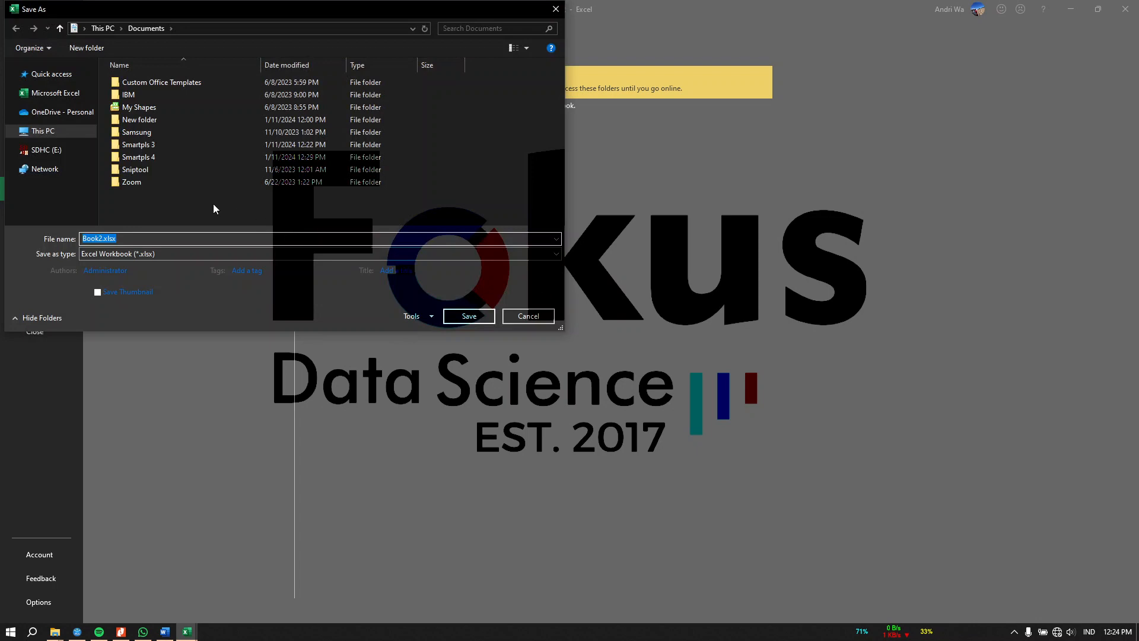
left_click(73, 112)
left_click(179, 94)
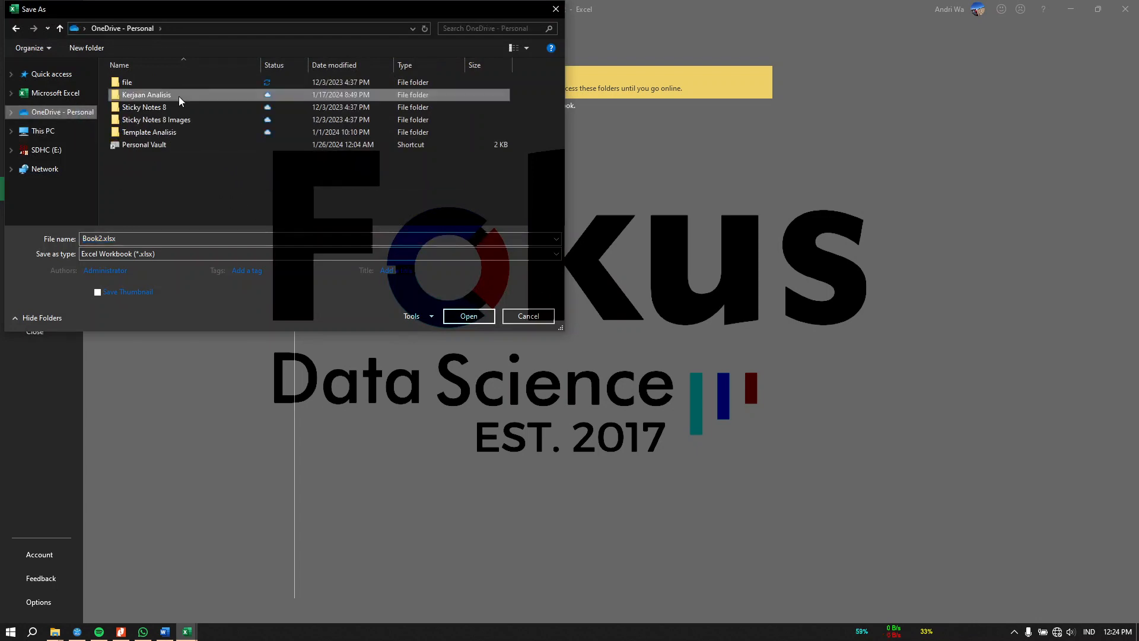
double_click(171, 94)
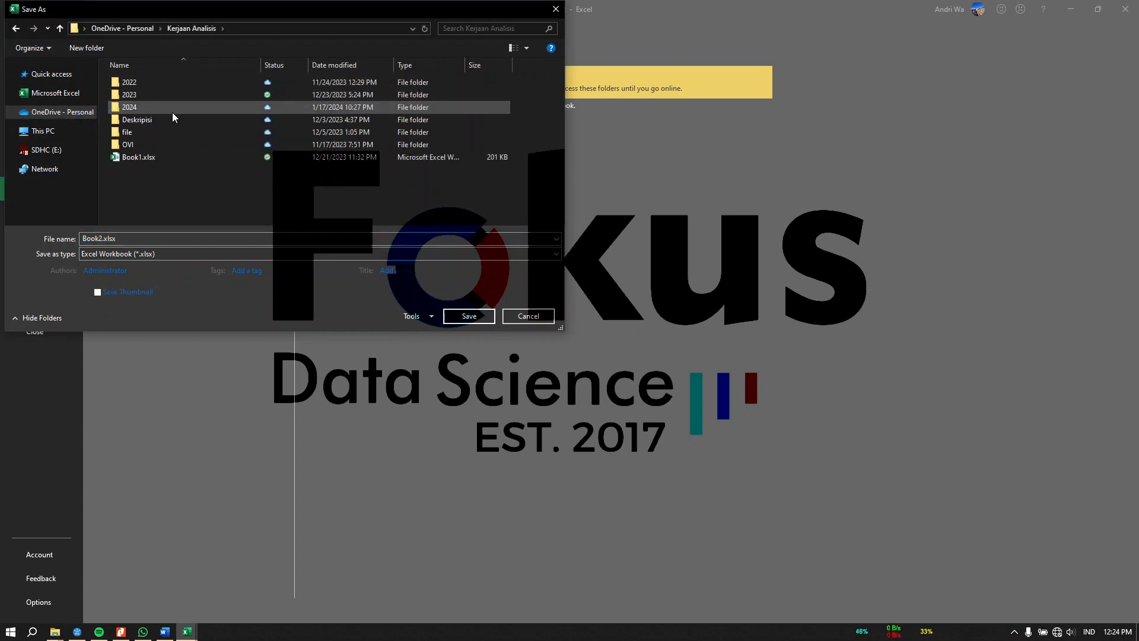
double_click(173, 107)
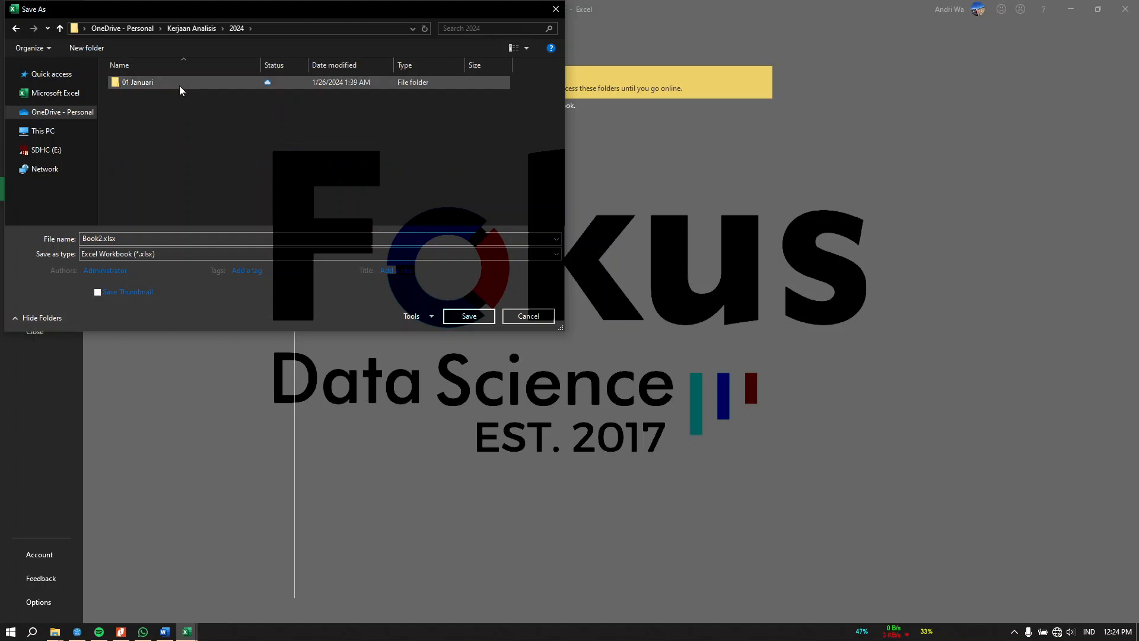
double_click(180, 85)
scroll(201, 187, "down", 13)
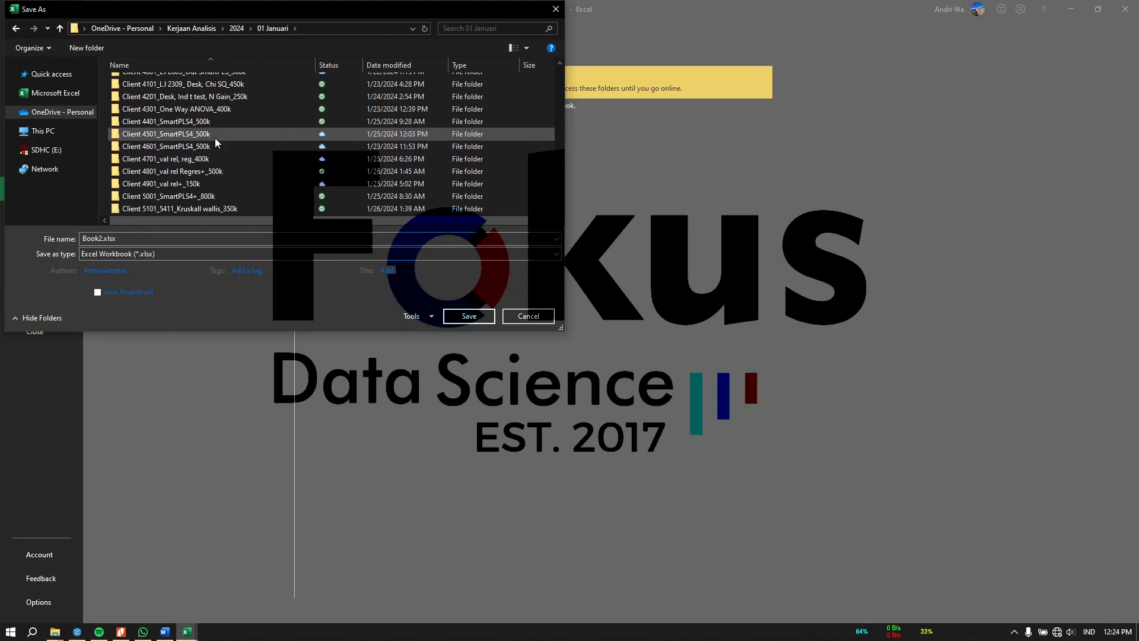
left_click(219, 122)
double_click(218, 122)
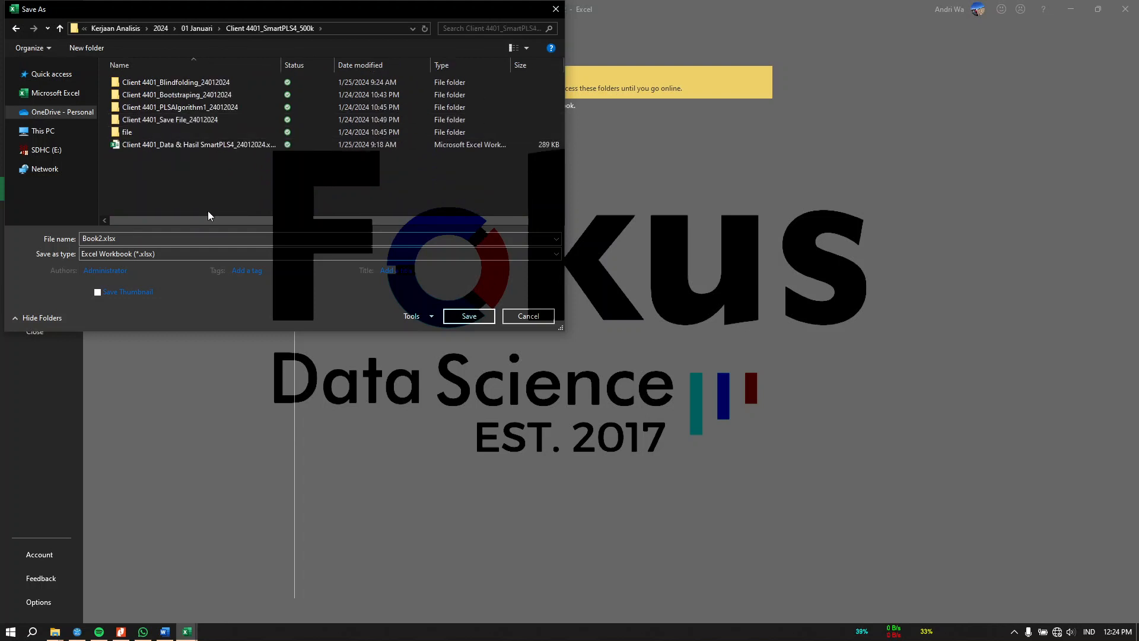
Name the file contoh CSV and set its format to CSV UTF-8 (Comma delimited)
left_click(188, 238)
key("BackSpace")
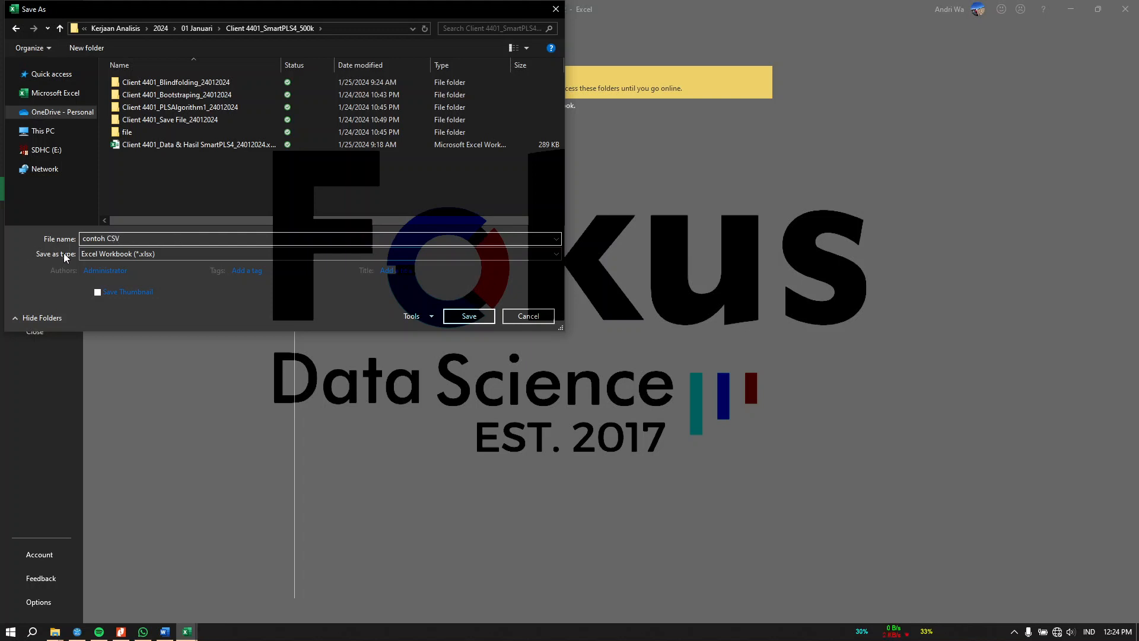
type("contoh CSV")
left_click(86, 254)
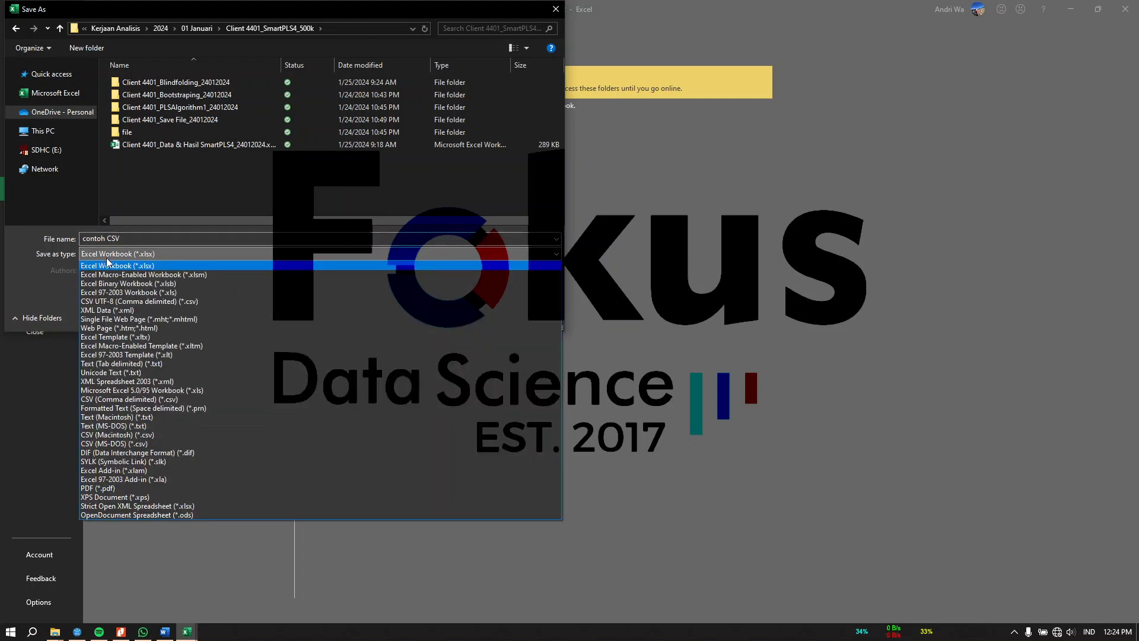
left_click(109, 302)
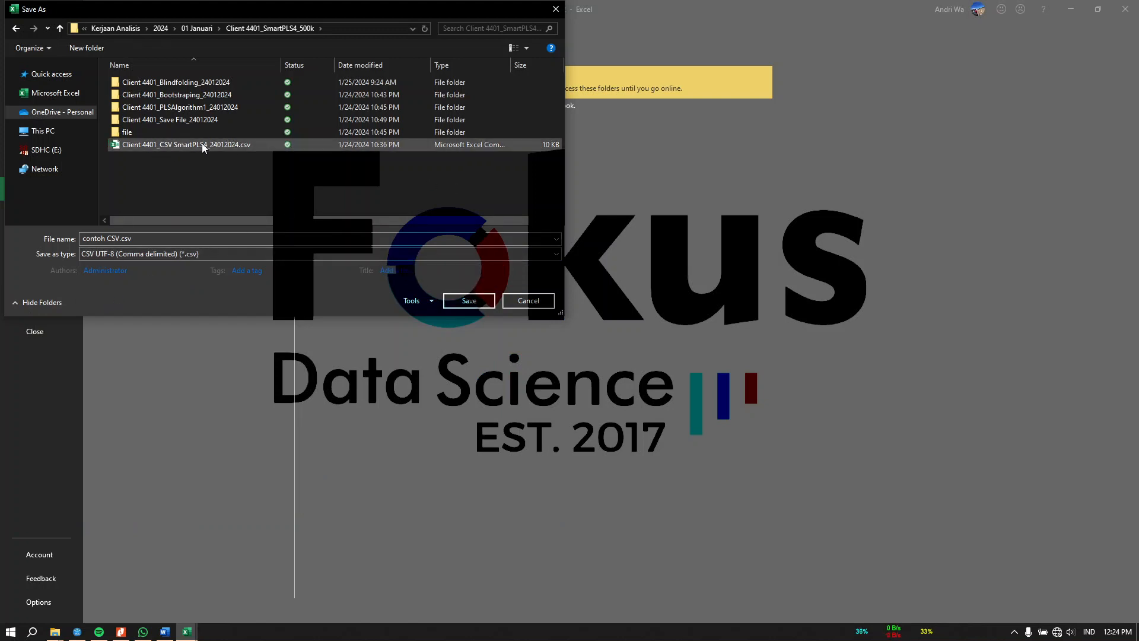
Cancel the CSV save and close Book2 without saving its changes
left_click(528, 300)
left_click(24, 36)
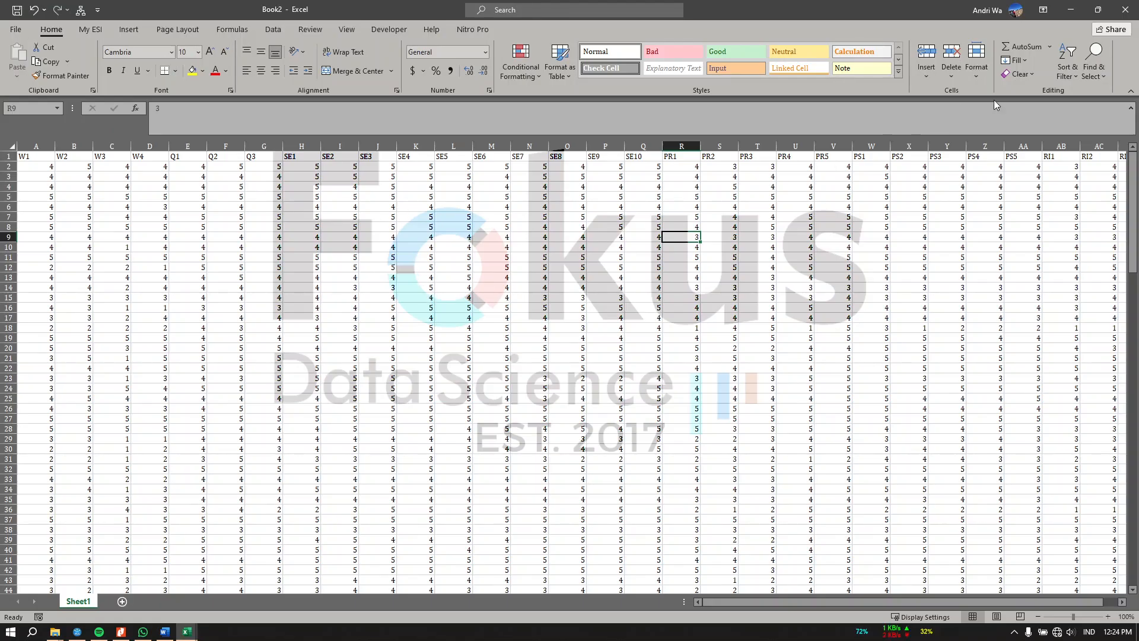
left_click(1126, 9)
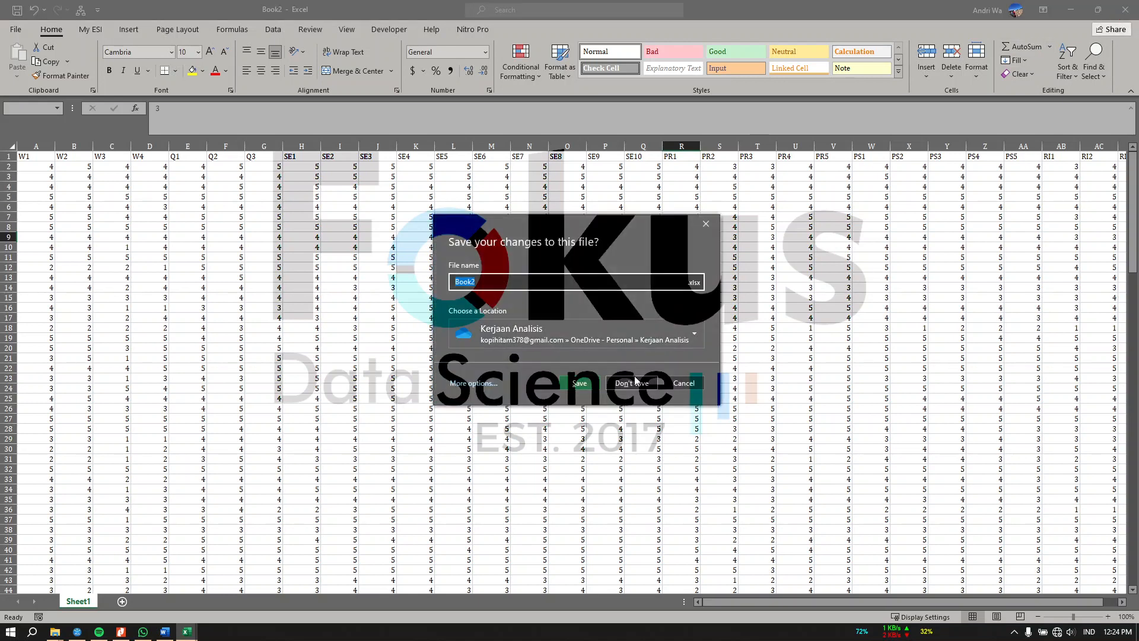
left_click(616, 380)
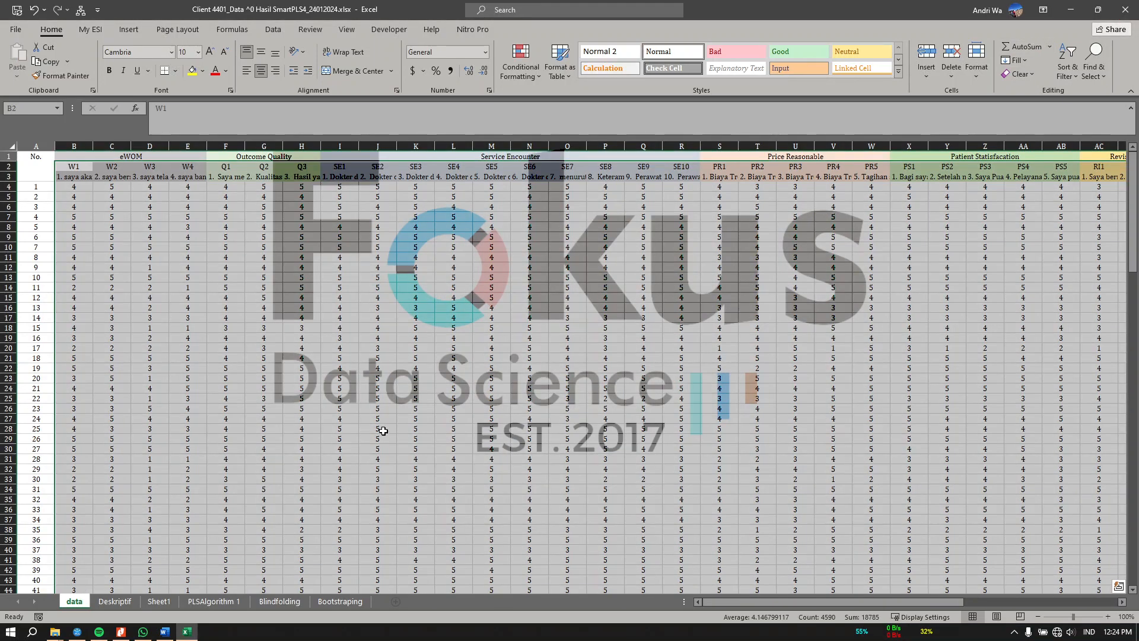
Switch to File Explorer and check the Client 4401_SmartPLS4_500k folder for the existing CSV file
left_click(65, 632)
left_click(84, 601)
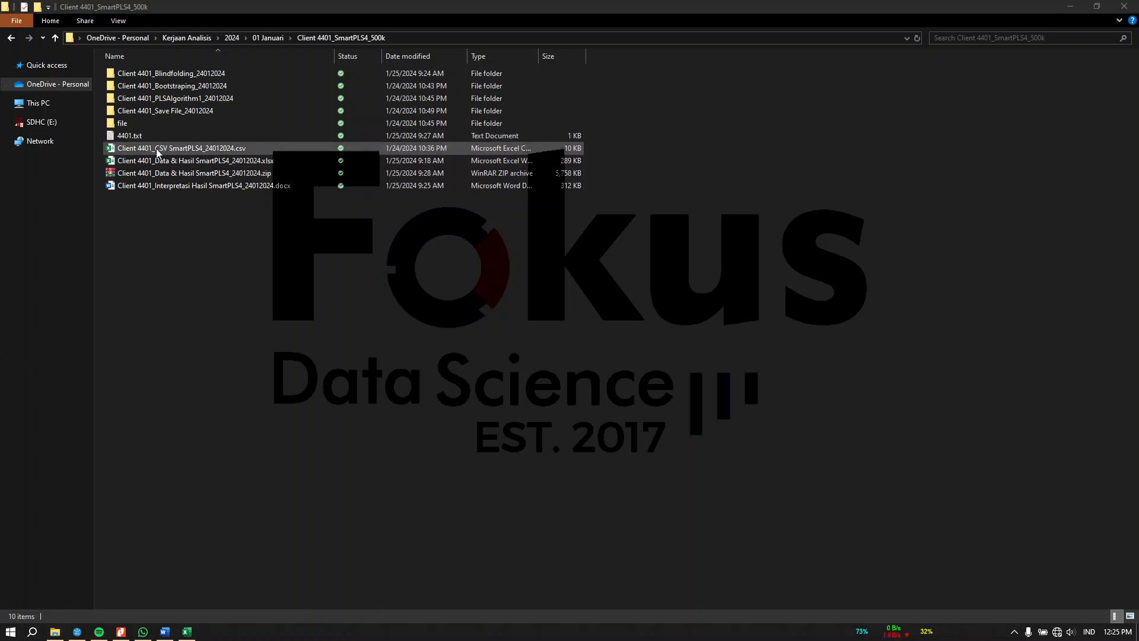
left_click(275, 457)
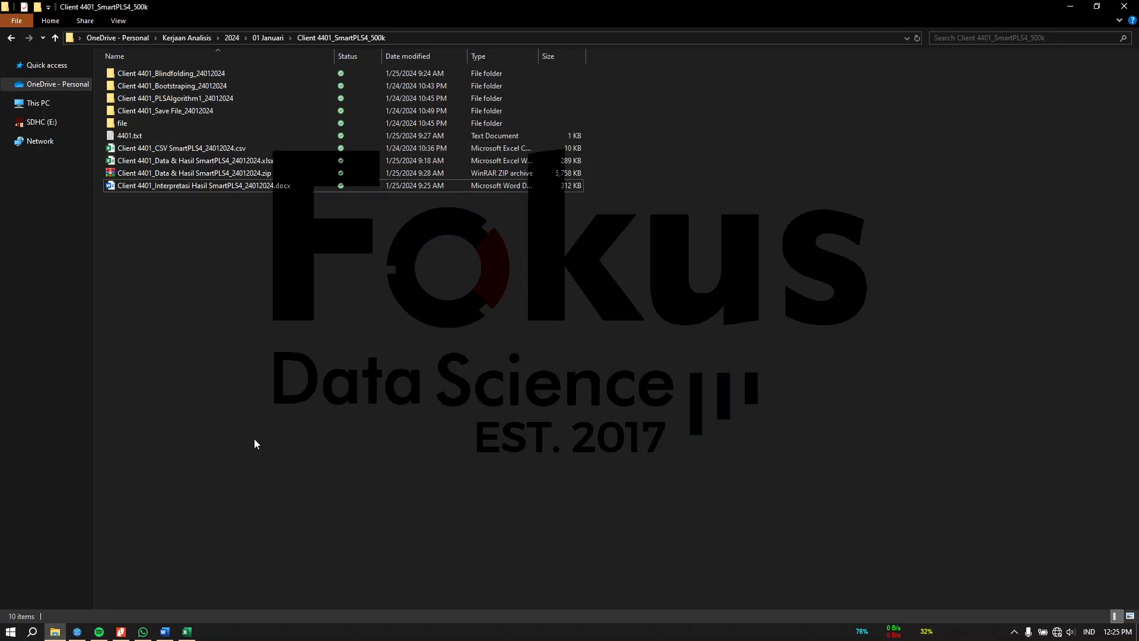
Switch to SmartPLS 4 and create a new project named contoh
left_click(77, 631)
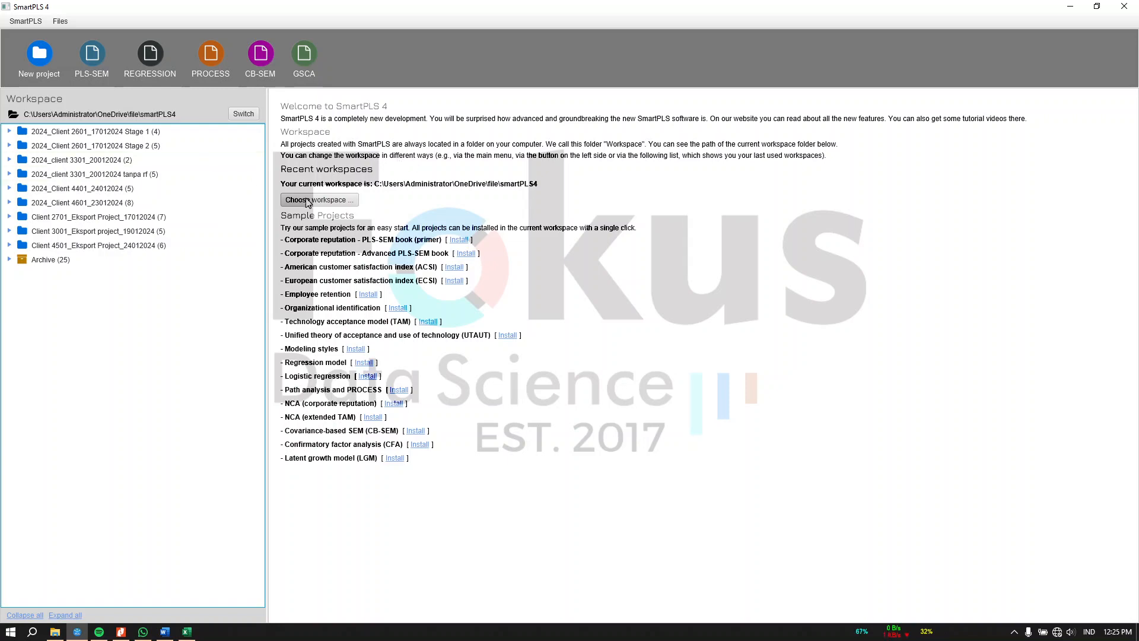
left_click(41, 70)
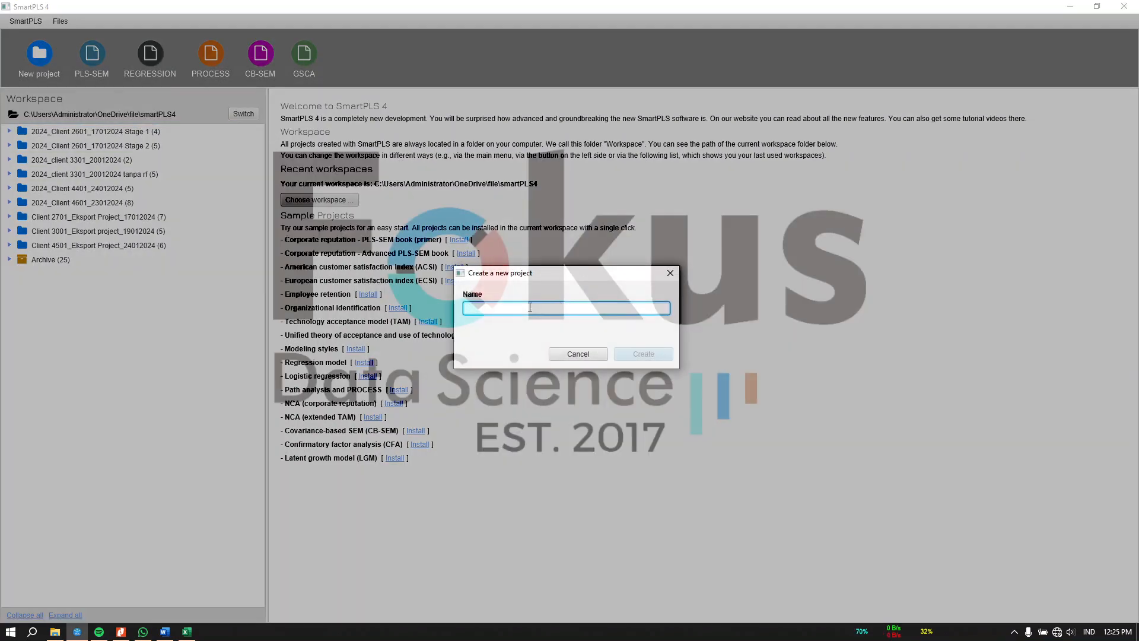
type("contoh")
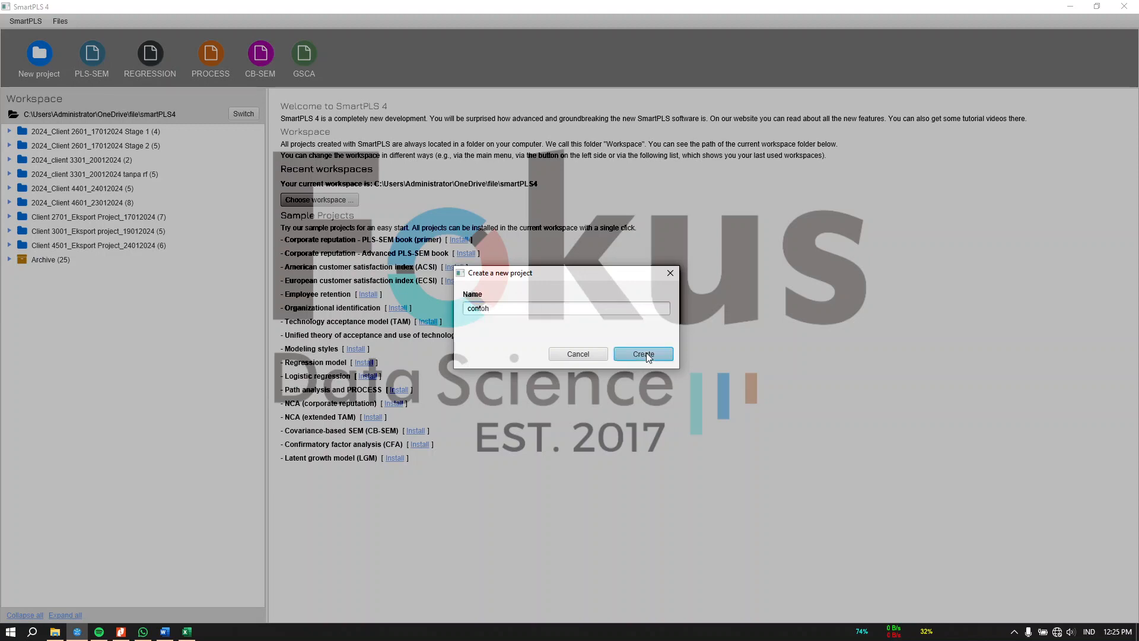
left_click(645, 353)
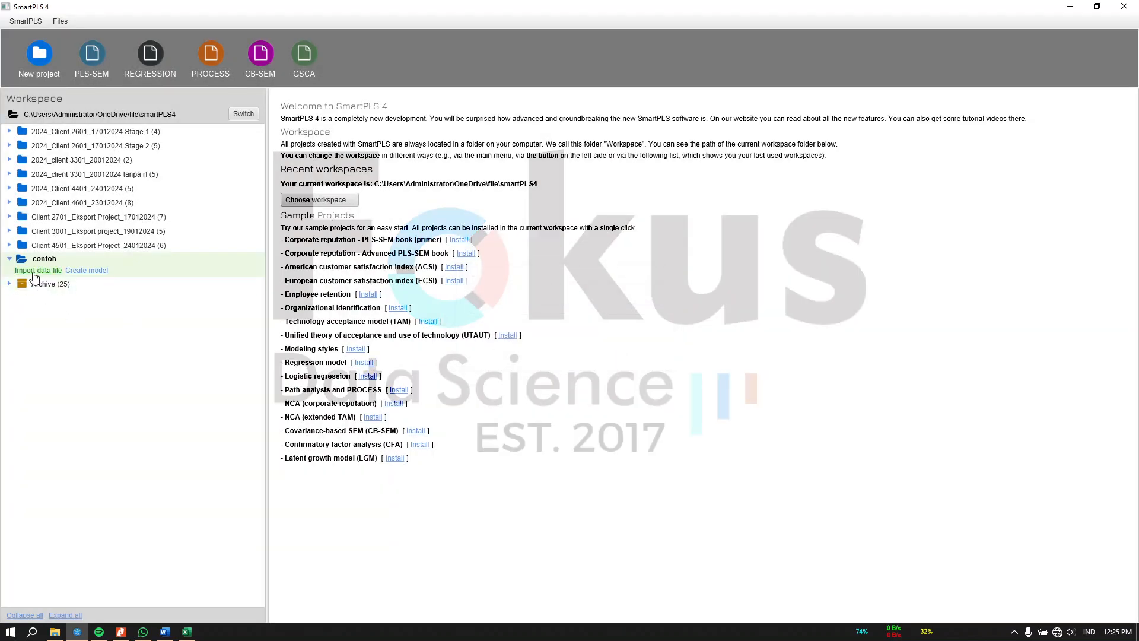
Import Client 4401_CSV SmartPLS4_24012024.csv into the contoh project with the default comma-delimited import settings
left_click(34, 274)
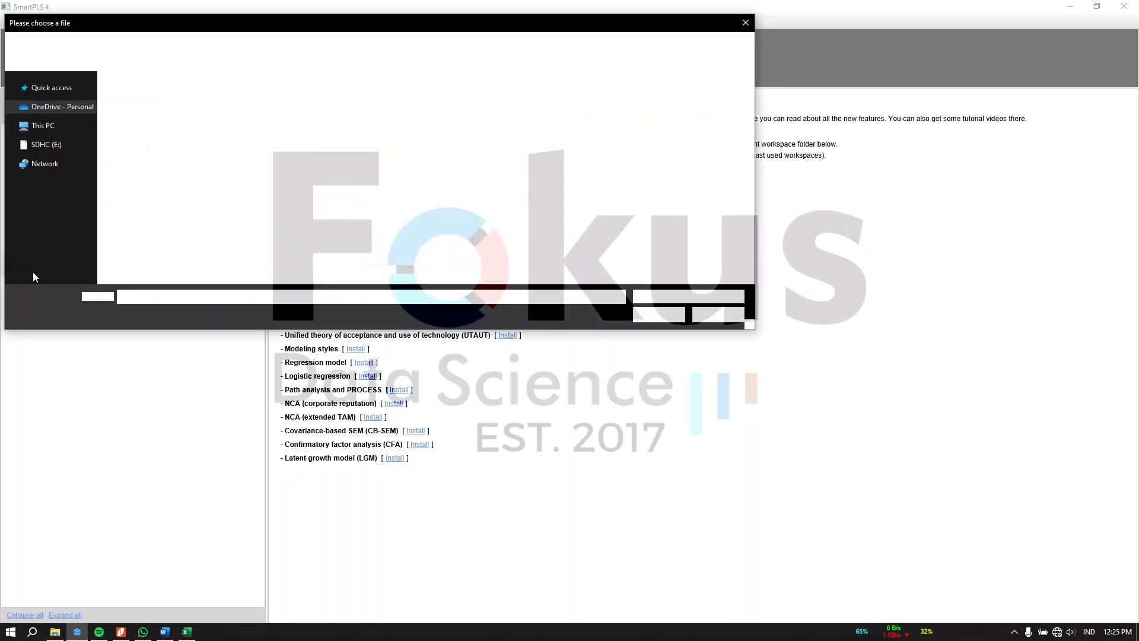
left_click(196, 171)
left_click(665, 314)
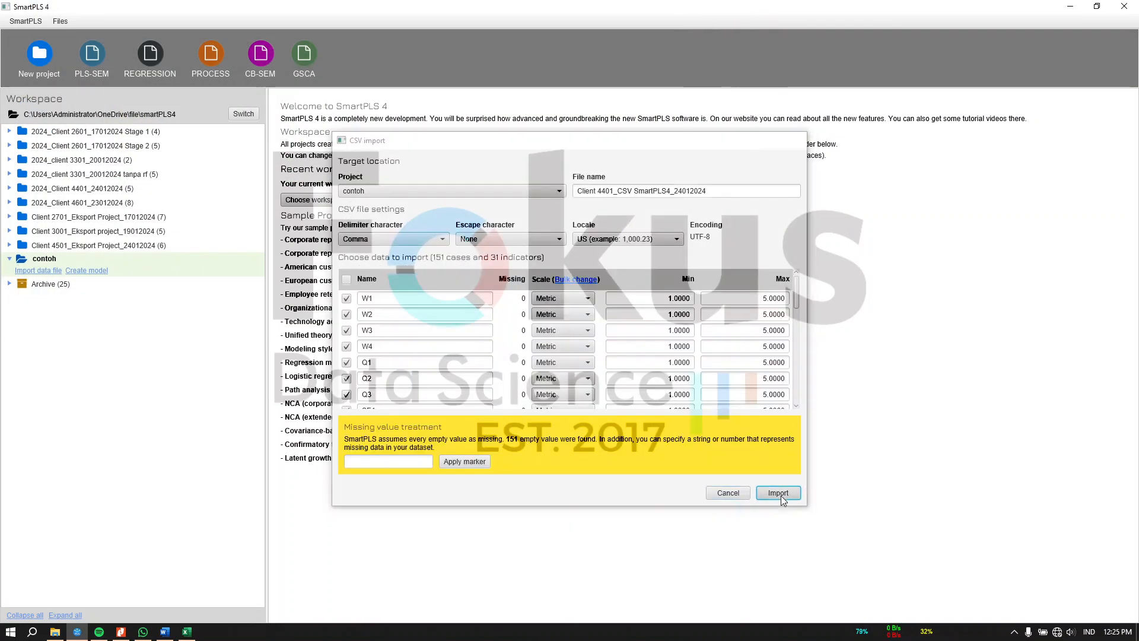
left_click(778, 493)
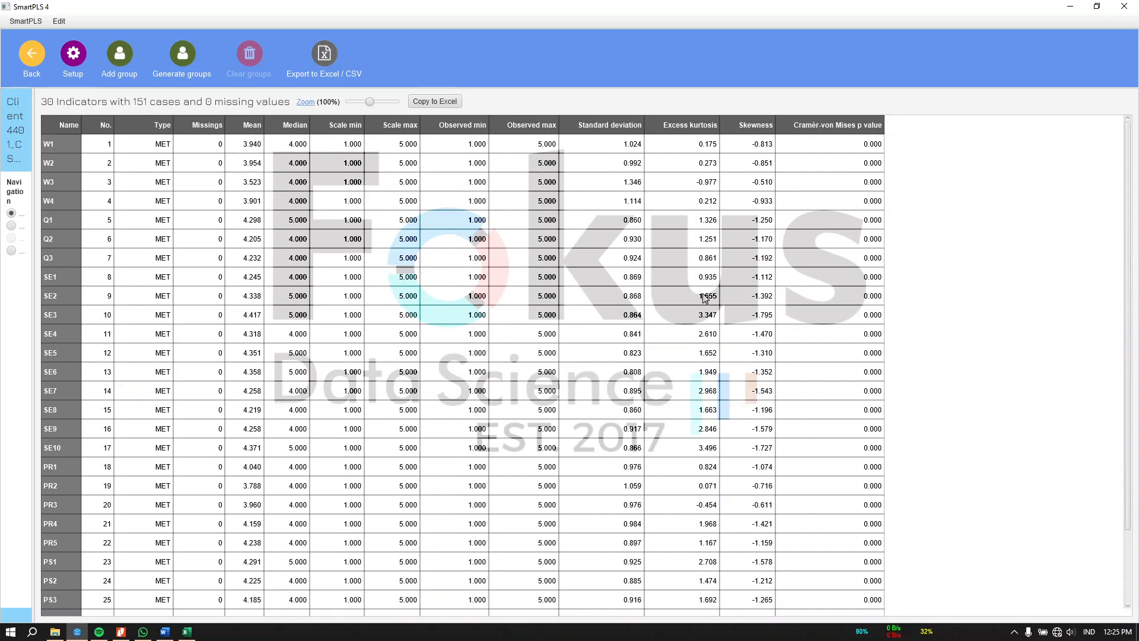
Copy the indicator statistics table from SmartPLS and paste it at A1 of a new sheet after Deskriptif in the Excel workbook
left_click(186, 631)
left_click(118, 603)
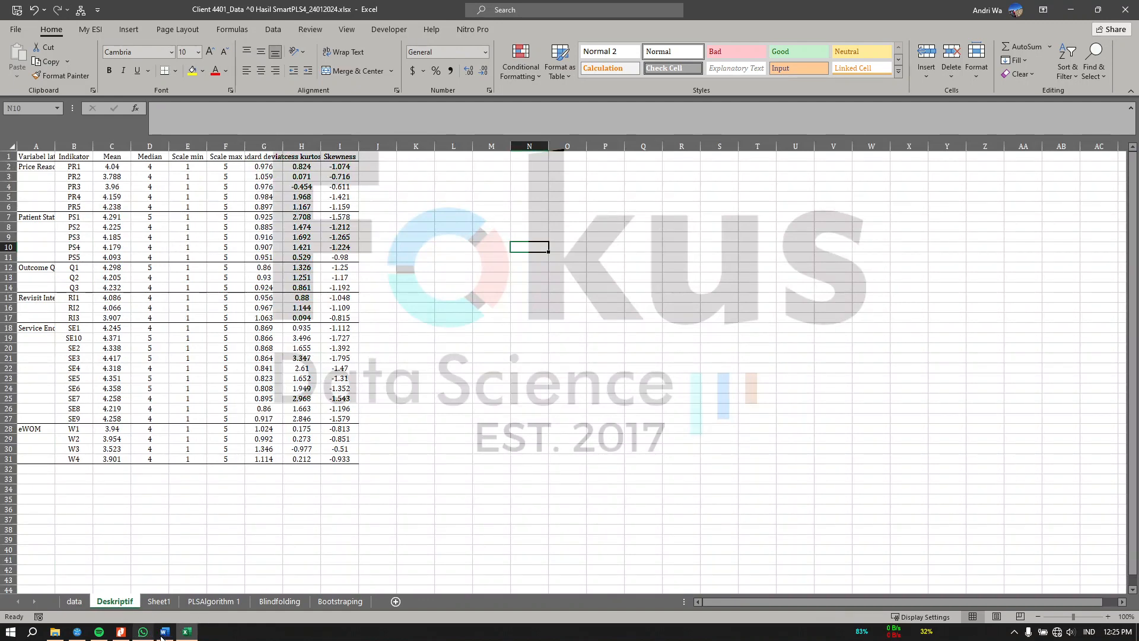
left_click(77, 631)
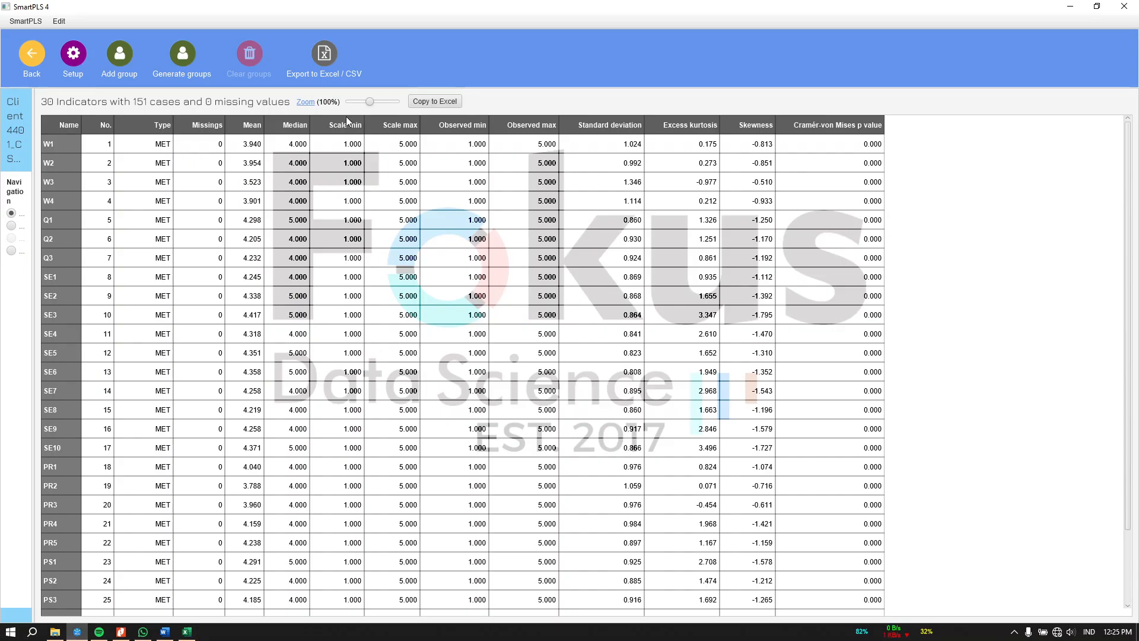
left_click(438, 99)
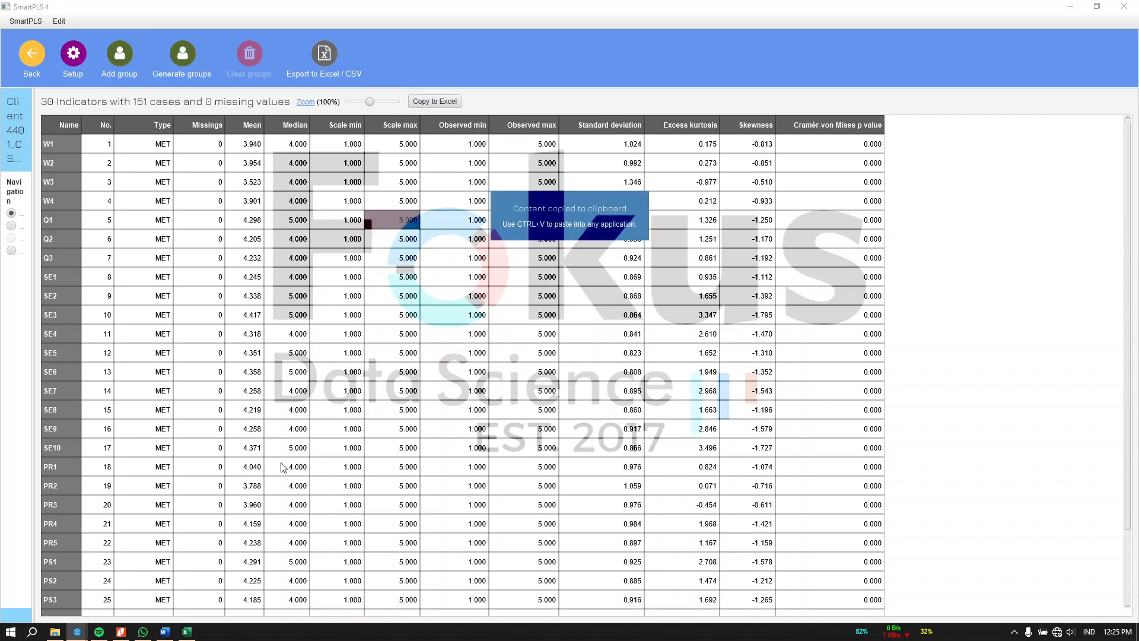
left_click(186, 632)
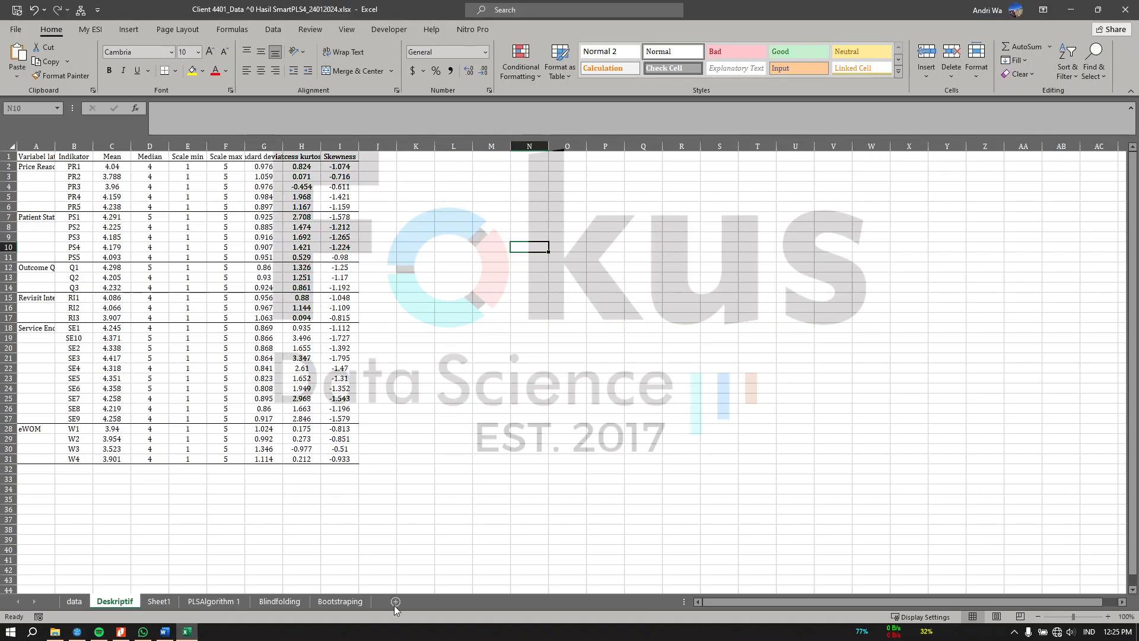
left_click(422, 601)
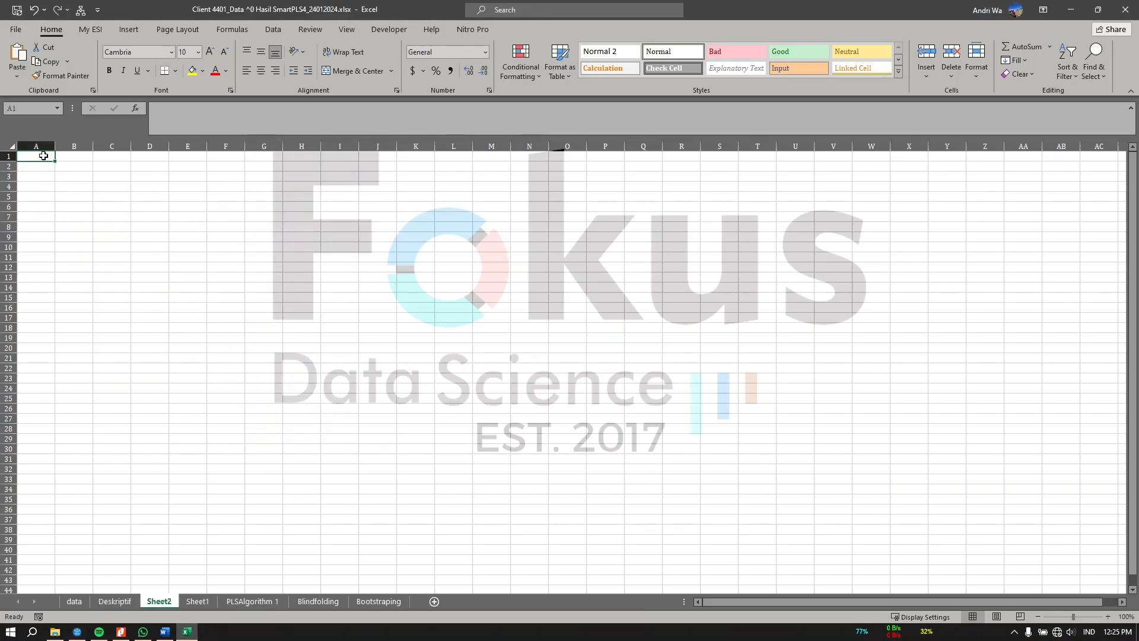
key("ctrl+v")
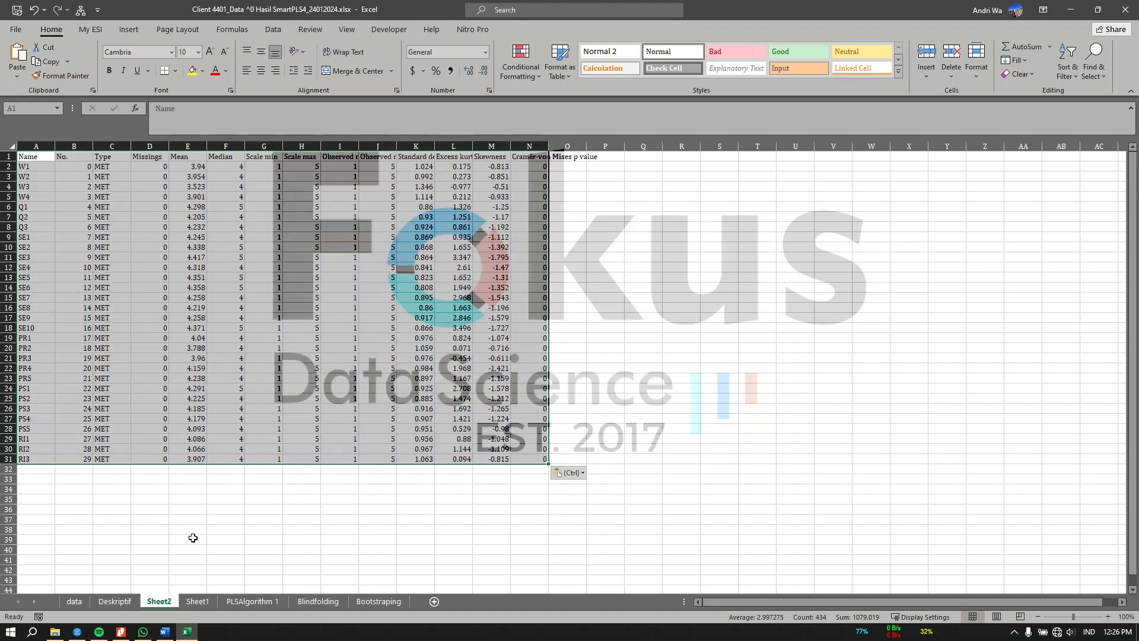
Review the descriptive statistics table on the Deskriptif sheet and return to SmartPLS
left_click(127, 603)
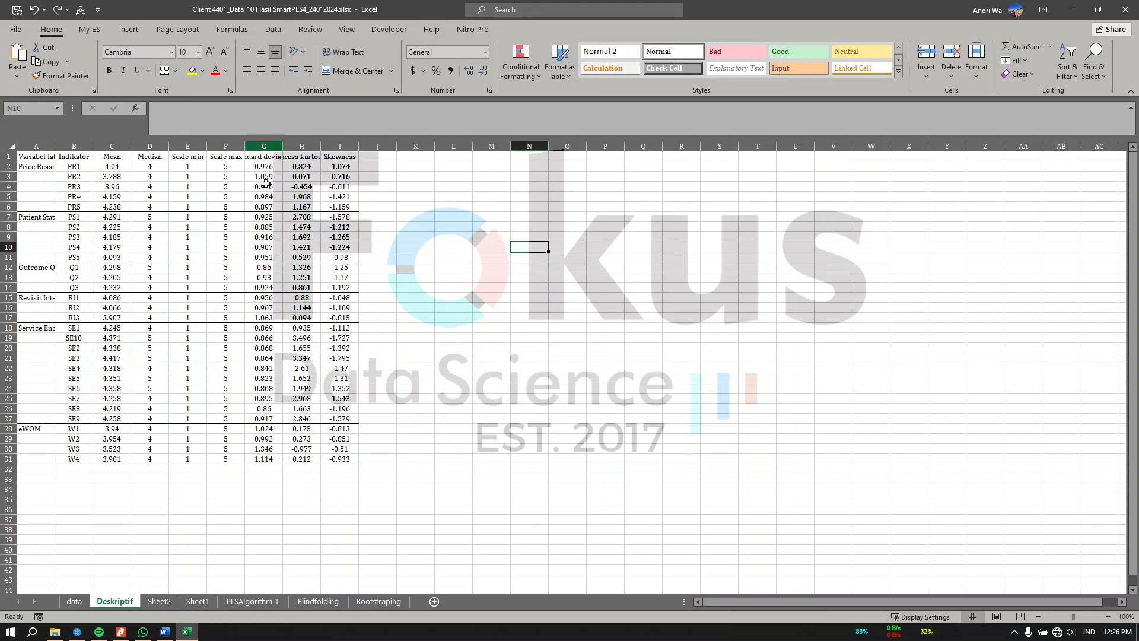
left_click(1071, 9)
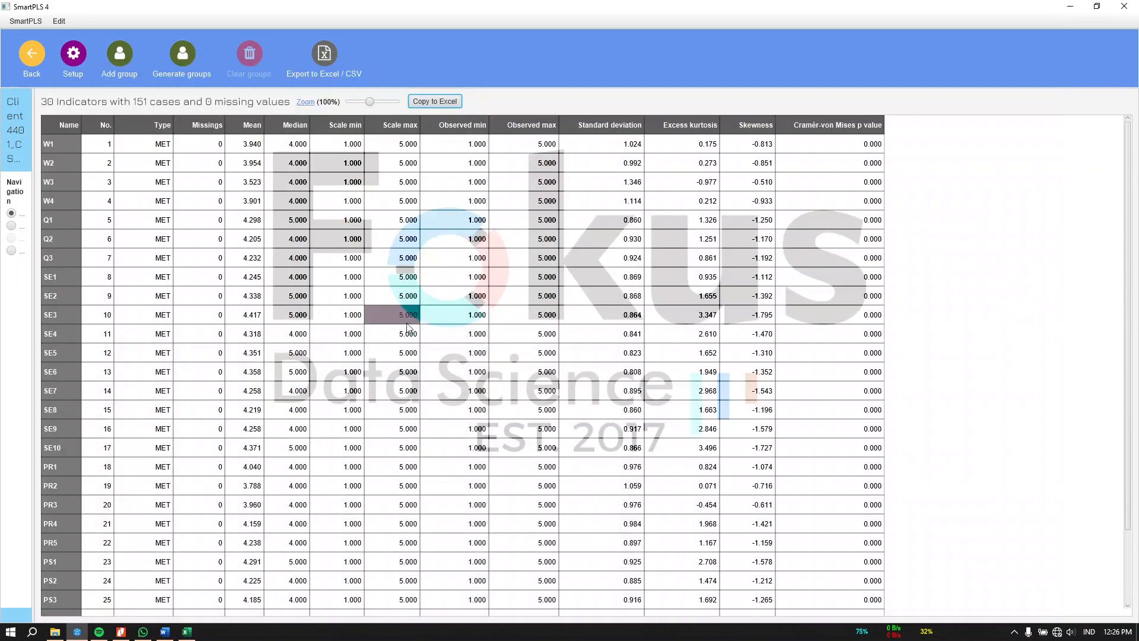
Create a PLS-SEM model named contoh in the contoh project
left_click(34, 54)
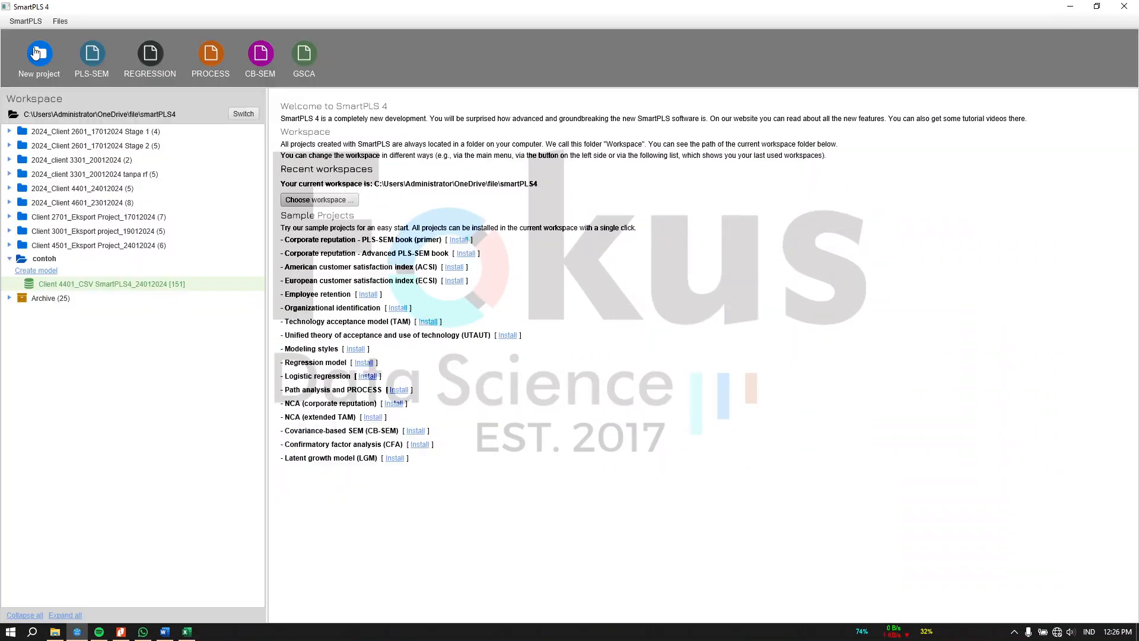
left_click(37, 271)
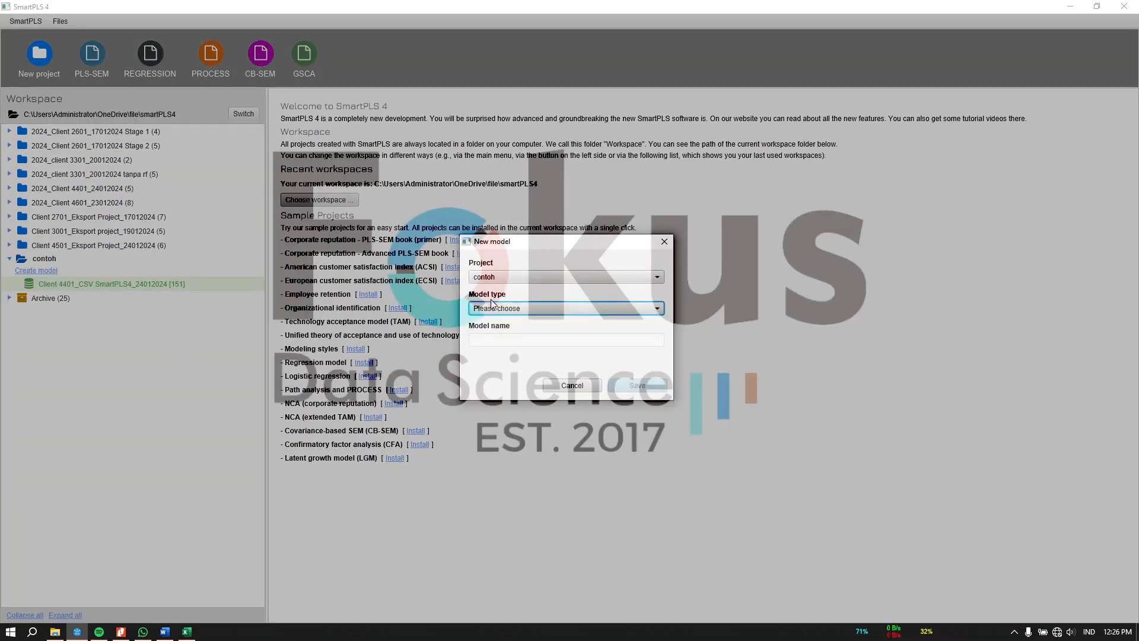
left_click(516, 305)
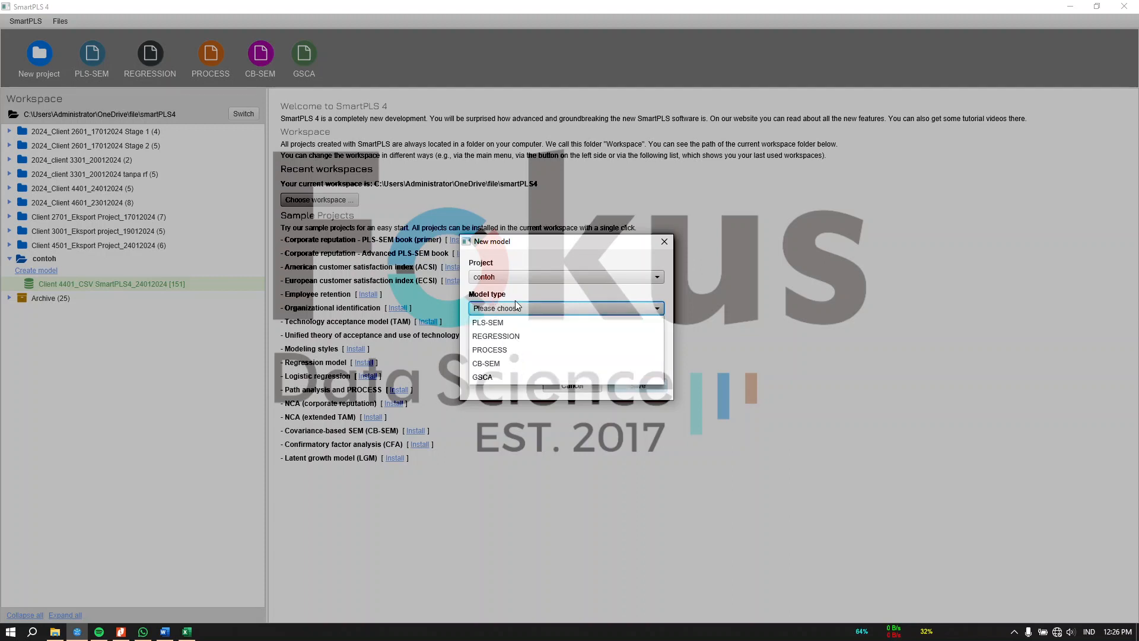
left_click(511, 323)
left_click(507, 338)
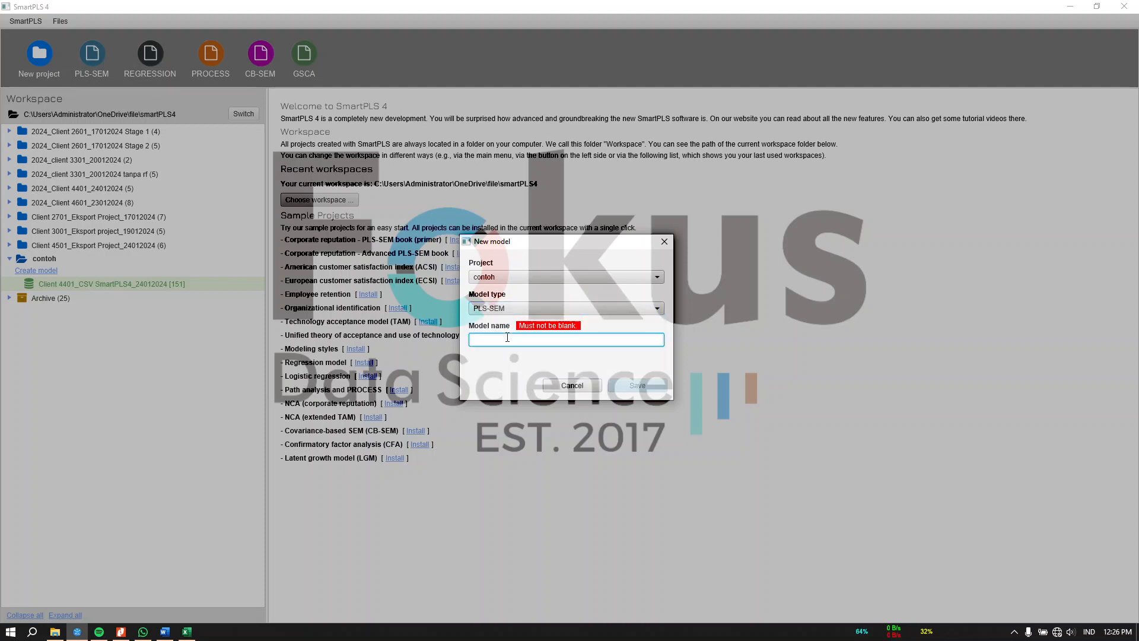
type("contoh")
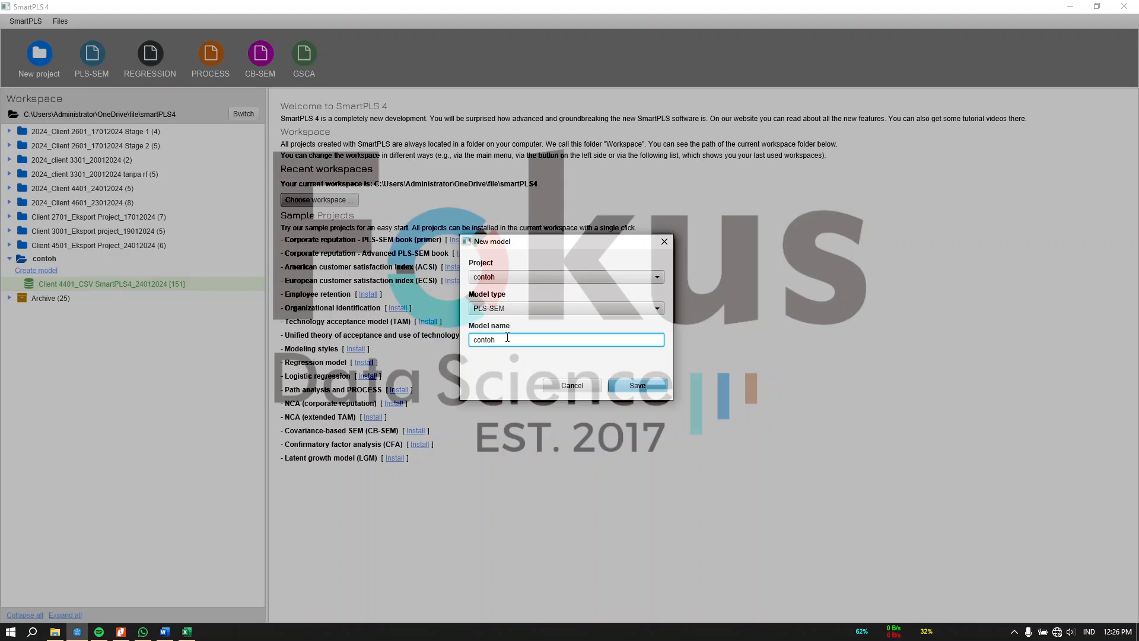
left_click(636, 390)
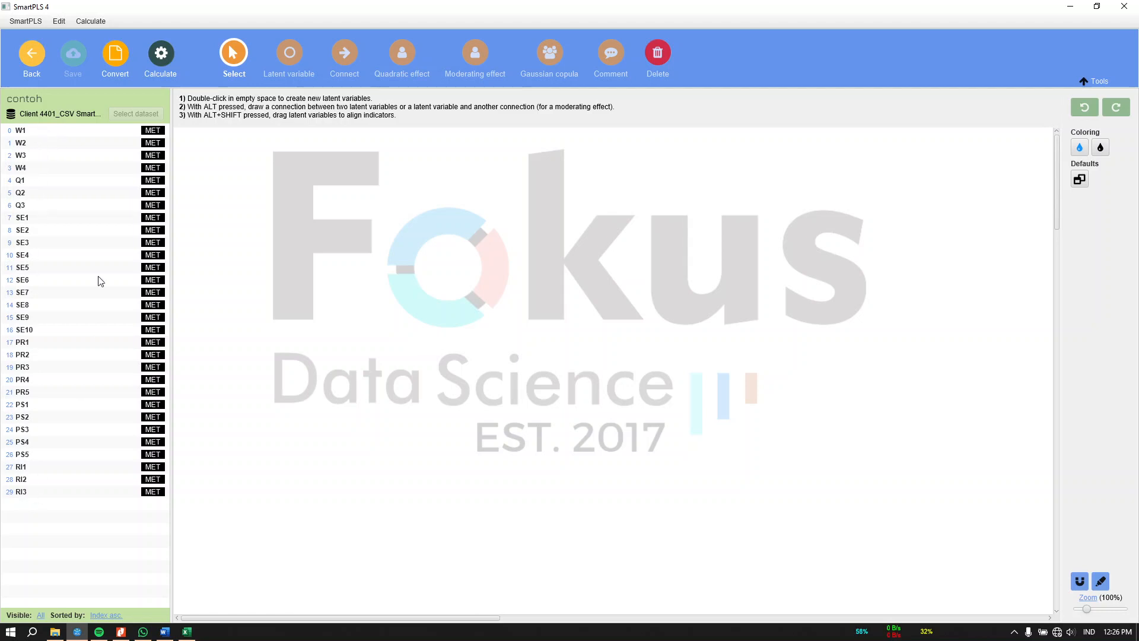
Add two latent variables to the canvas, one from indicators W1 to W4 and one from Q1 to Q3
left_click(61, 135)
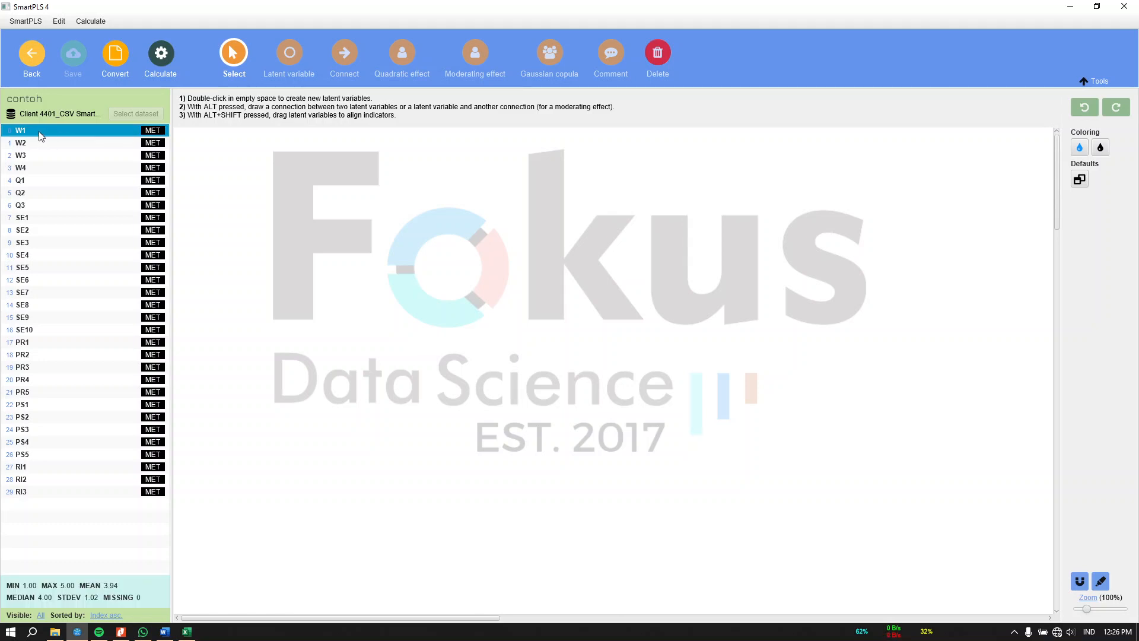
left_click(31, 172, "shift")
left_click_drag(69, 138, 311, 192)
key("Return")
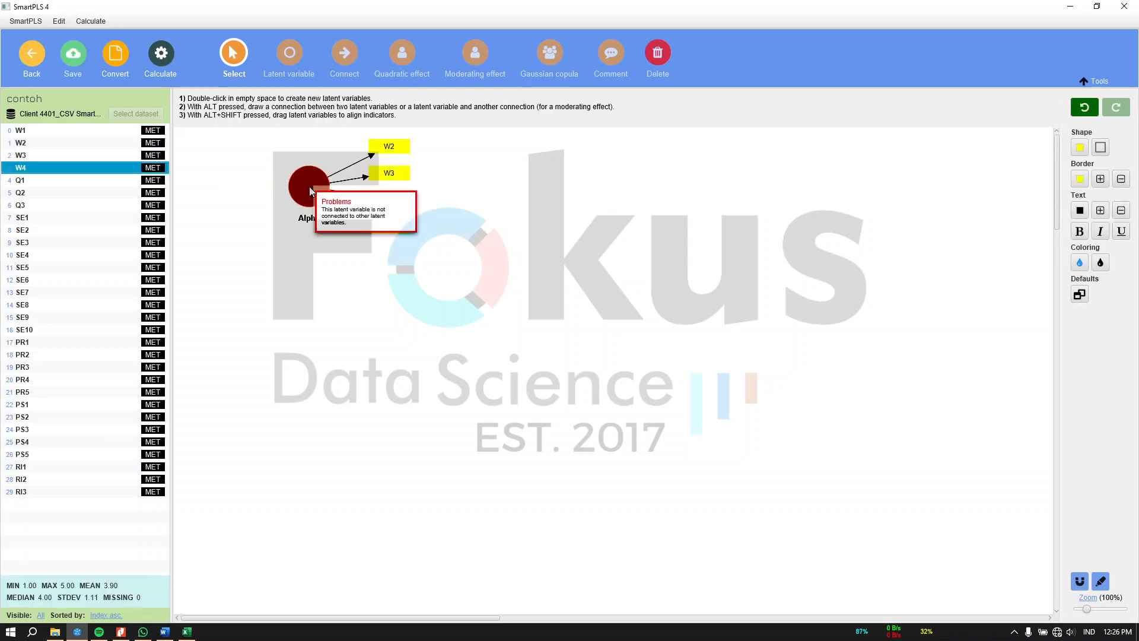
left_click(74, 181)
left_click(69, 205, "shift")
left_click_drag(70, 194, 400, 324)
key("Return")
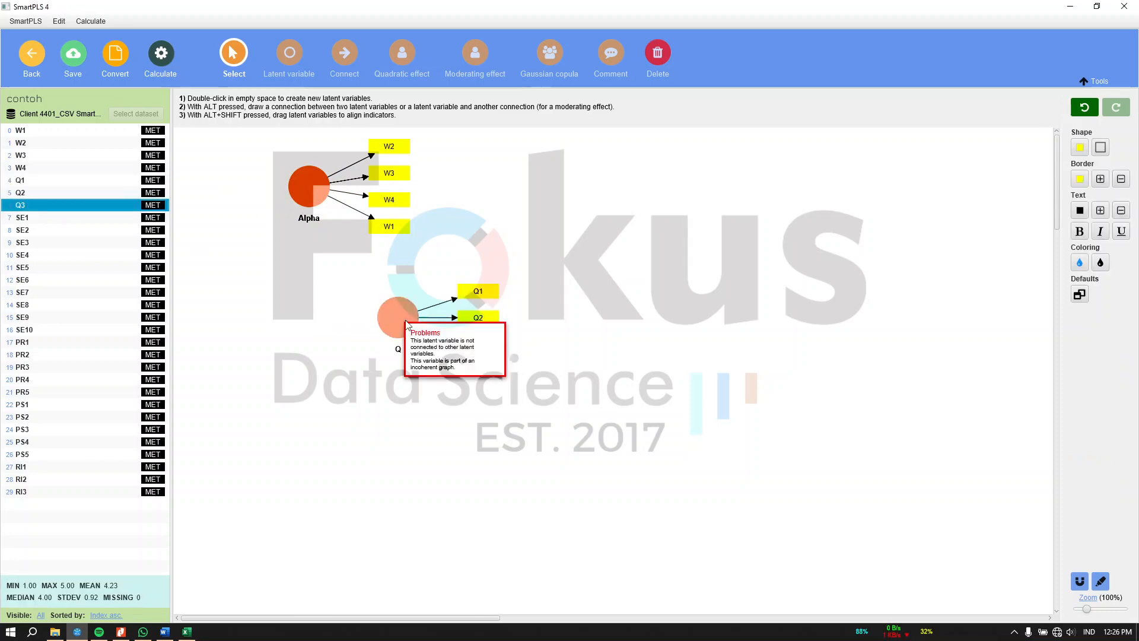
Add one latent variable from indicators SE1 to SE10 and another from PR1 to PR5
left_click(52, 334, "shift")
left_click_drag(81, 286, 631, 267)
key("Escape")
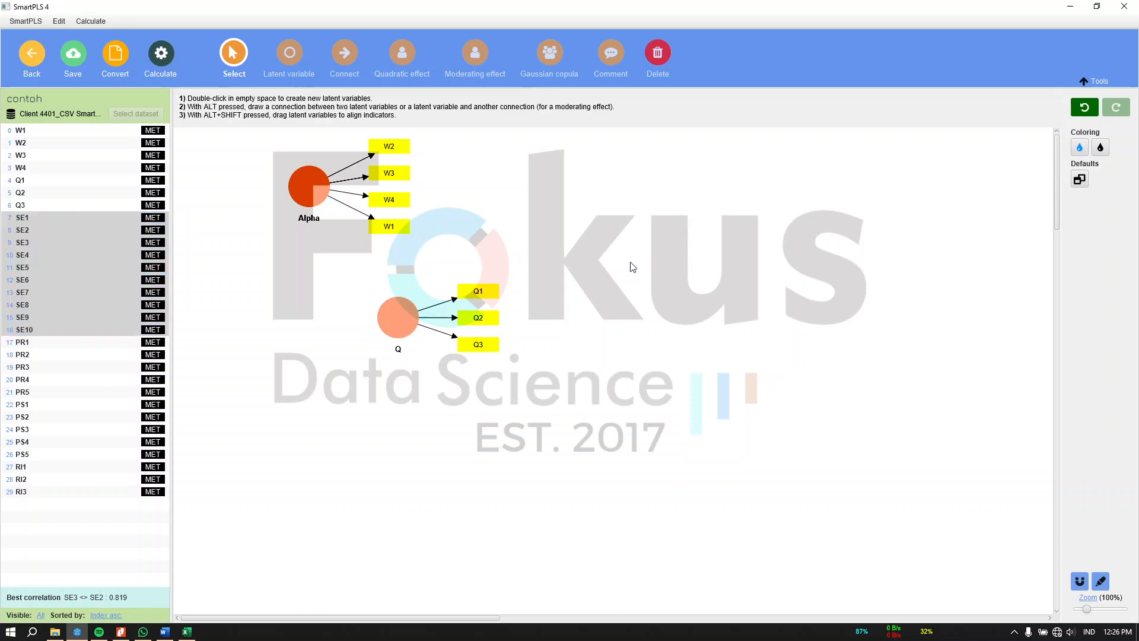
left_click(66, 344)
left_click(69, 397, "shift")
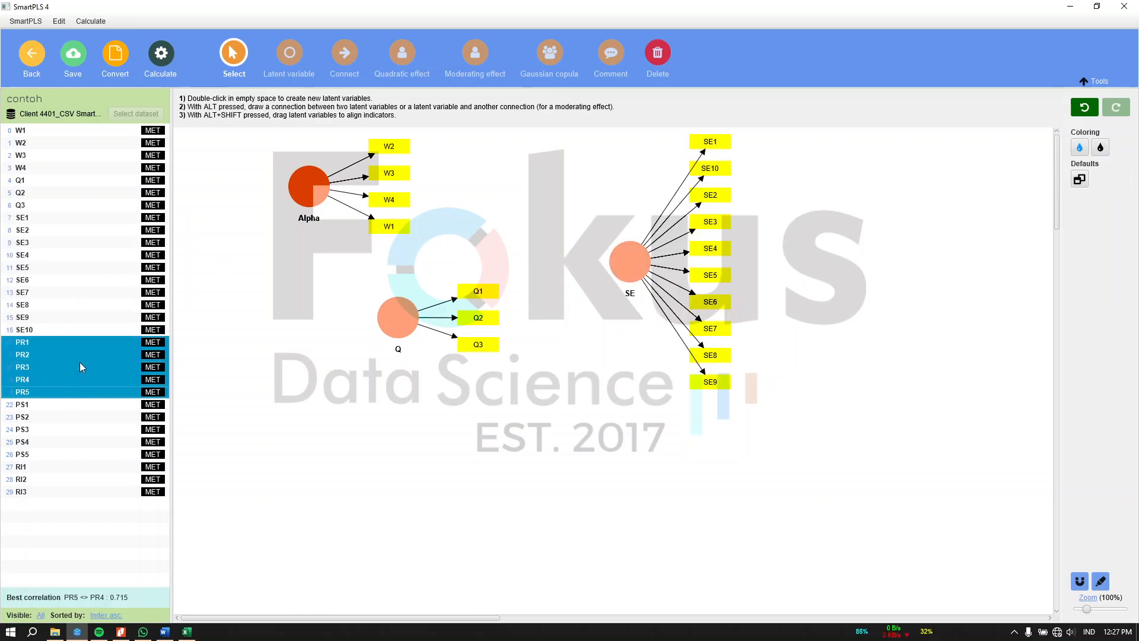
left_click_drag(79, 363, 296, 384)
key("Return")
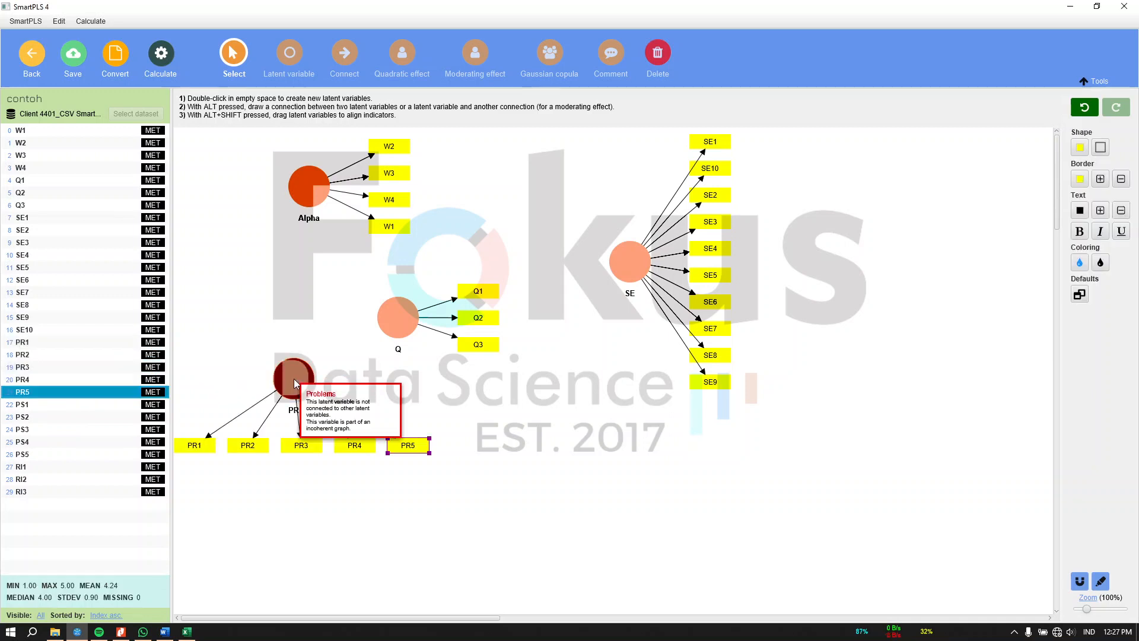
Add one latent variable from indicators PS1 to PS5 and another from RI1 to RI3, keeping the suggested names
left_click(58, 455, "shift")
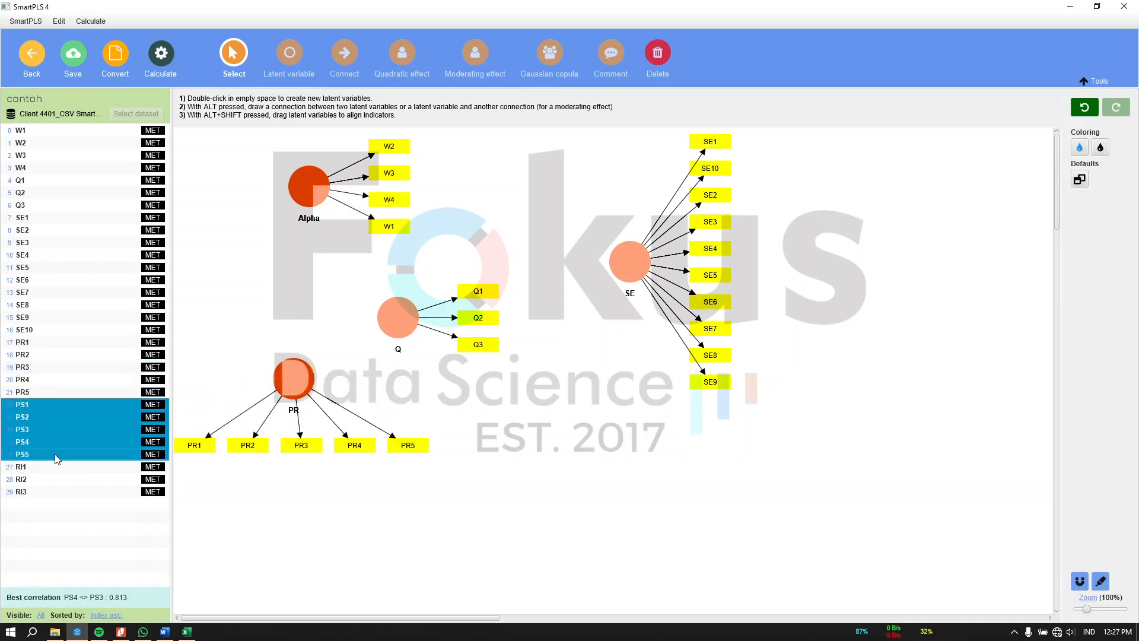
left_click_drag(74, 426, 561, 474)
key("Return")
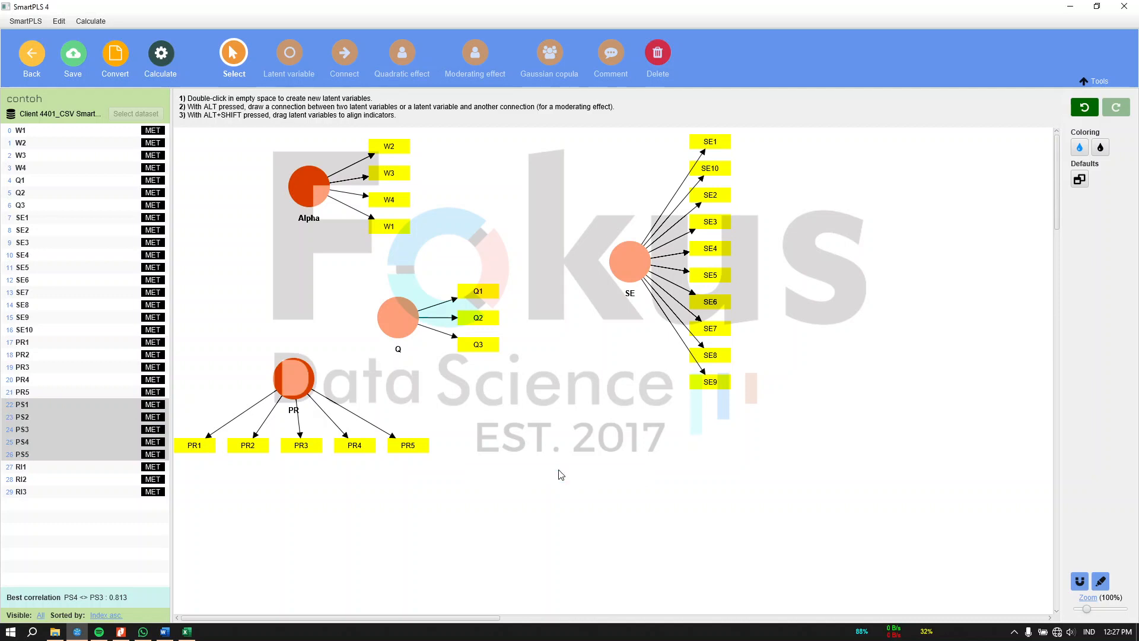
left_click(91, 472)
left_click(84, 494, "shift")
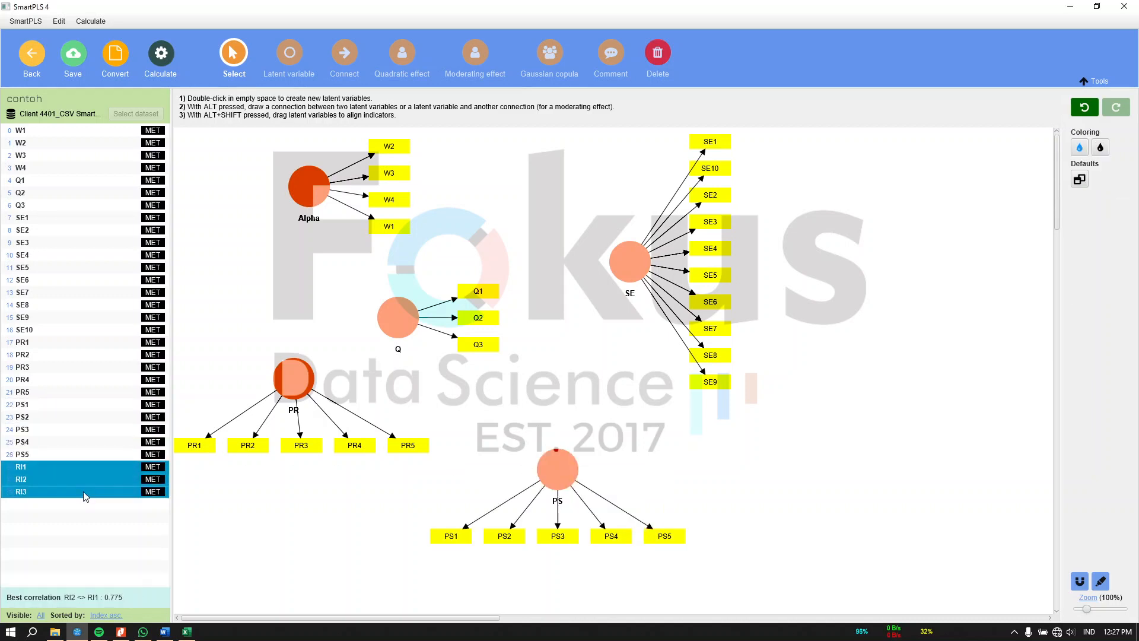
left_click_drag(83, 494, 759, 458)
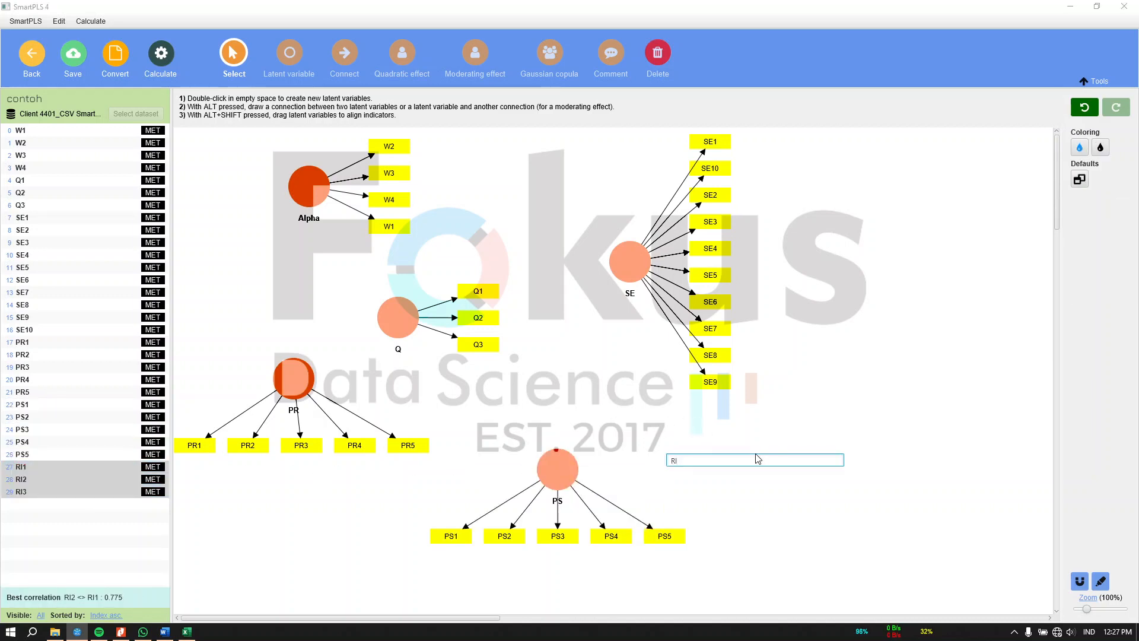
key("Return")
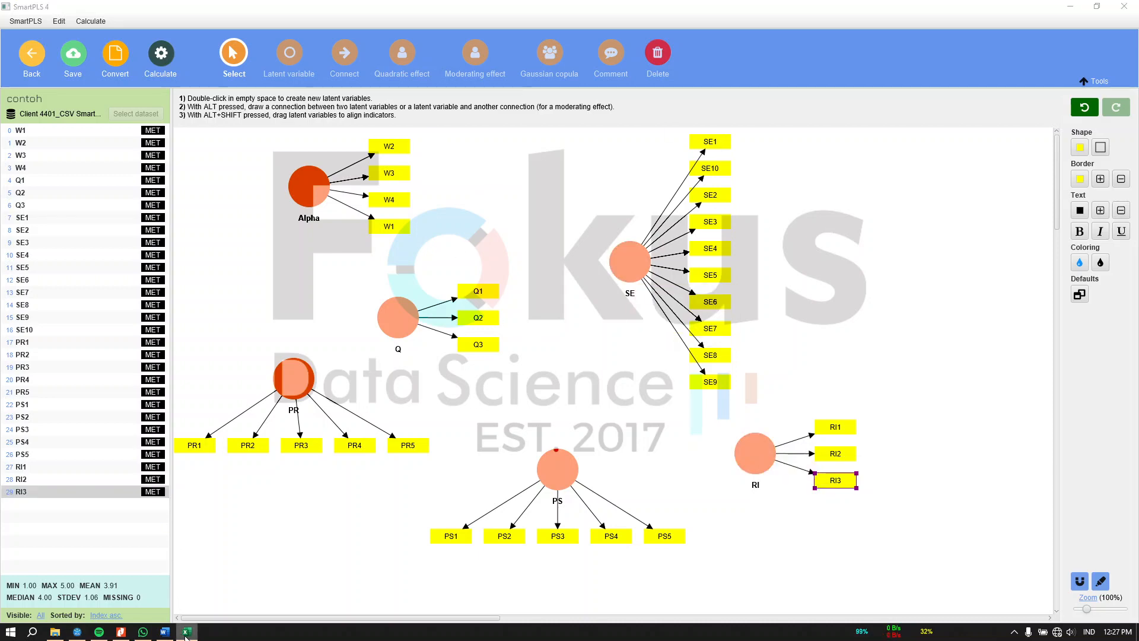
Switch to the data sheet of the Excel workbook and arrange Excel and SmartPLS side by side
left_click(186, 632)
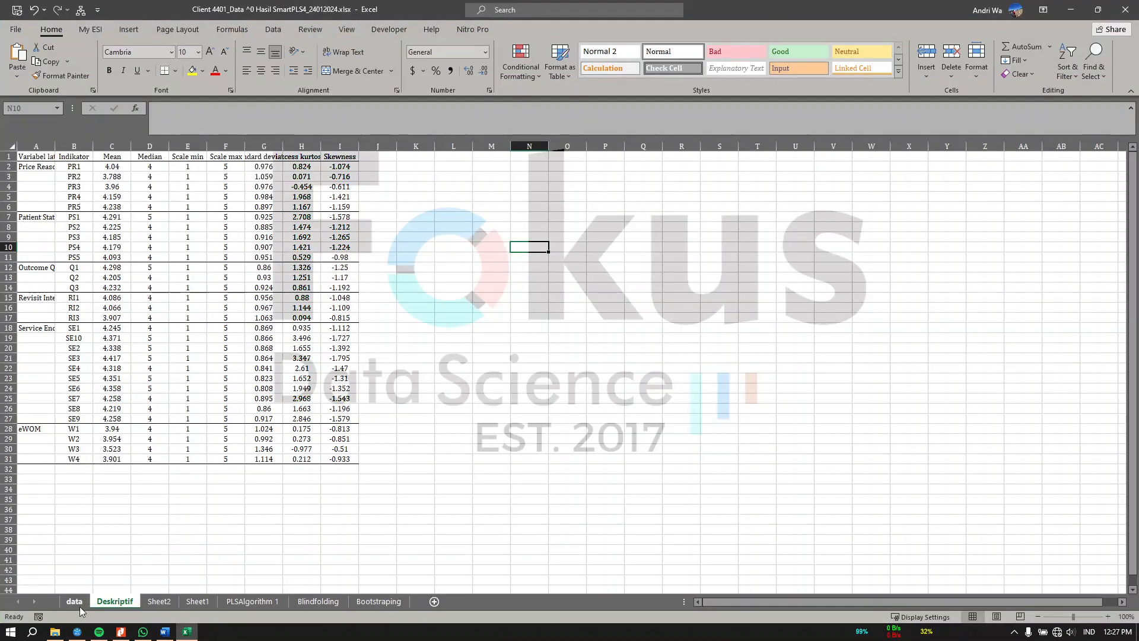
left_click(74, 601)
left_click(506, 309)
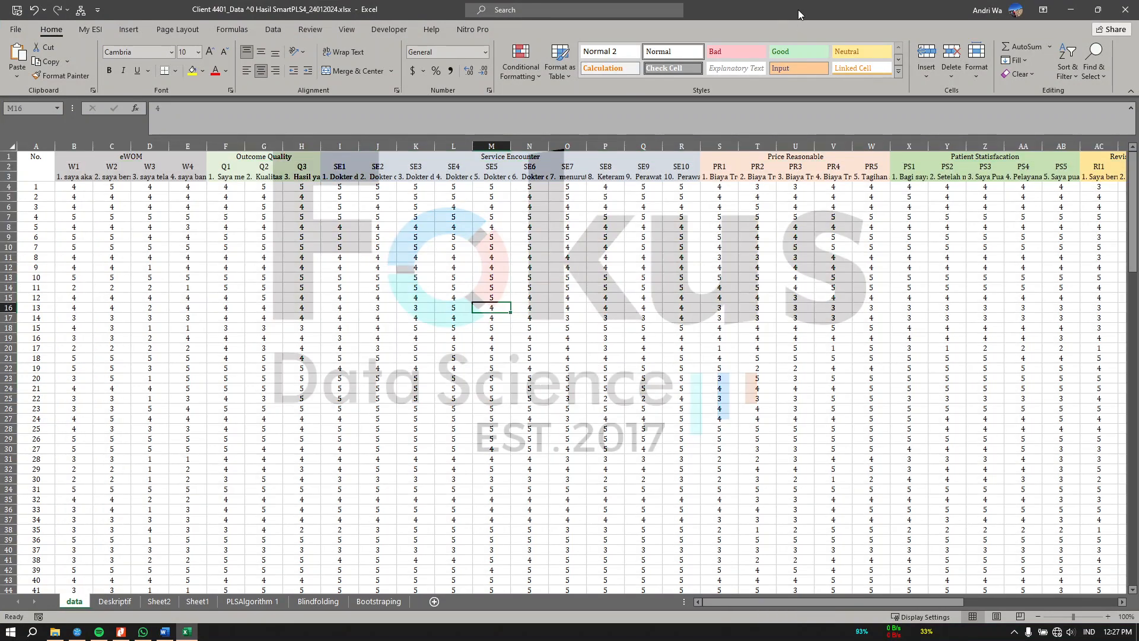
left_click_drag(798, 10, 2, 206)
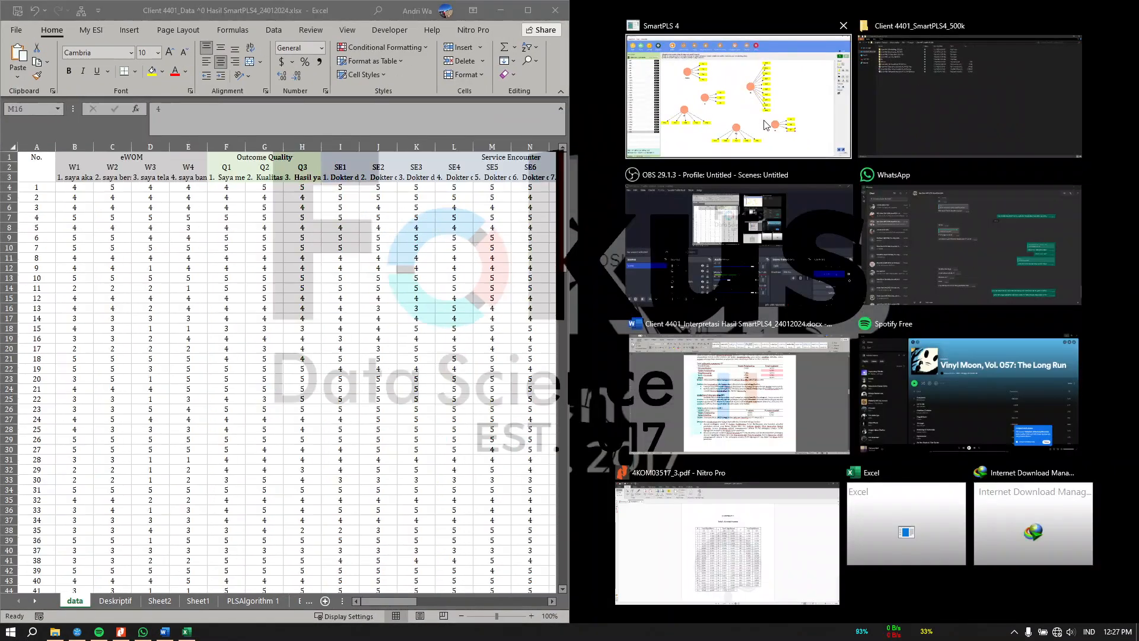
left_click(767, 124)
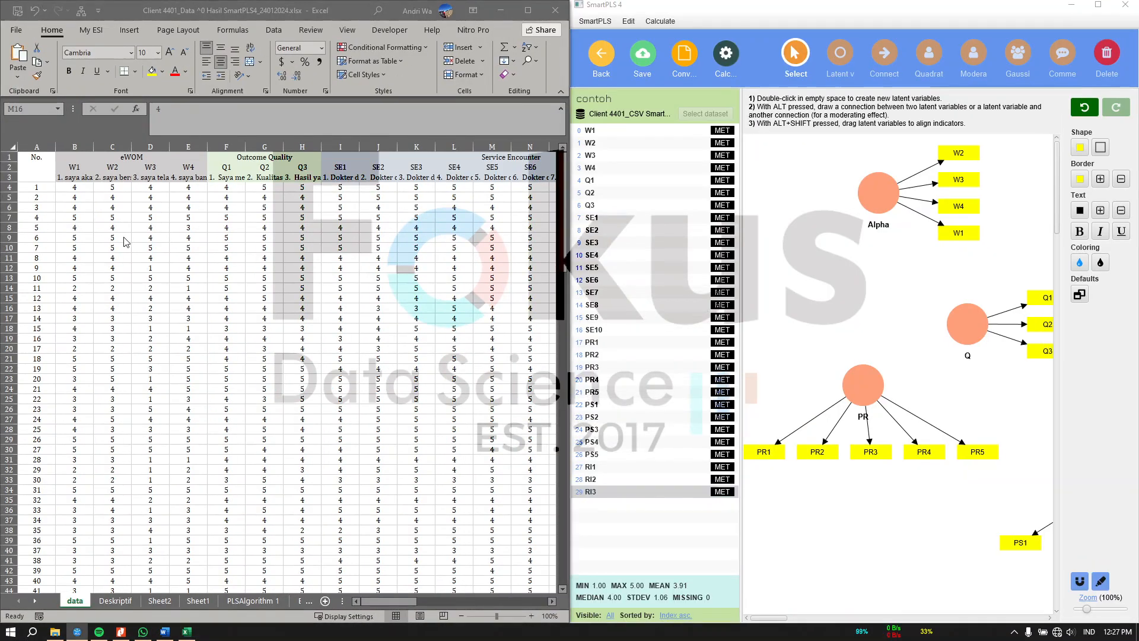
Rename the latent variable with indicators W1 to W4 as eWOM, matching the data sheet's heading
left_click(134, 159)
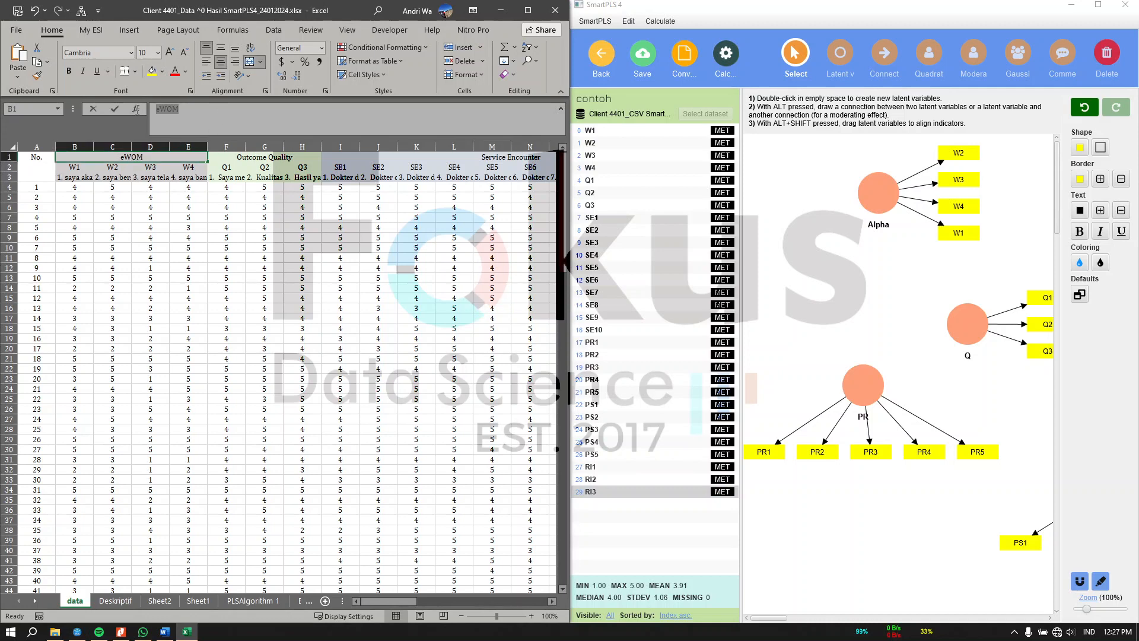
double_click(879, 193)
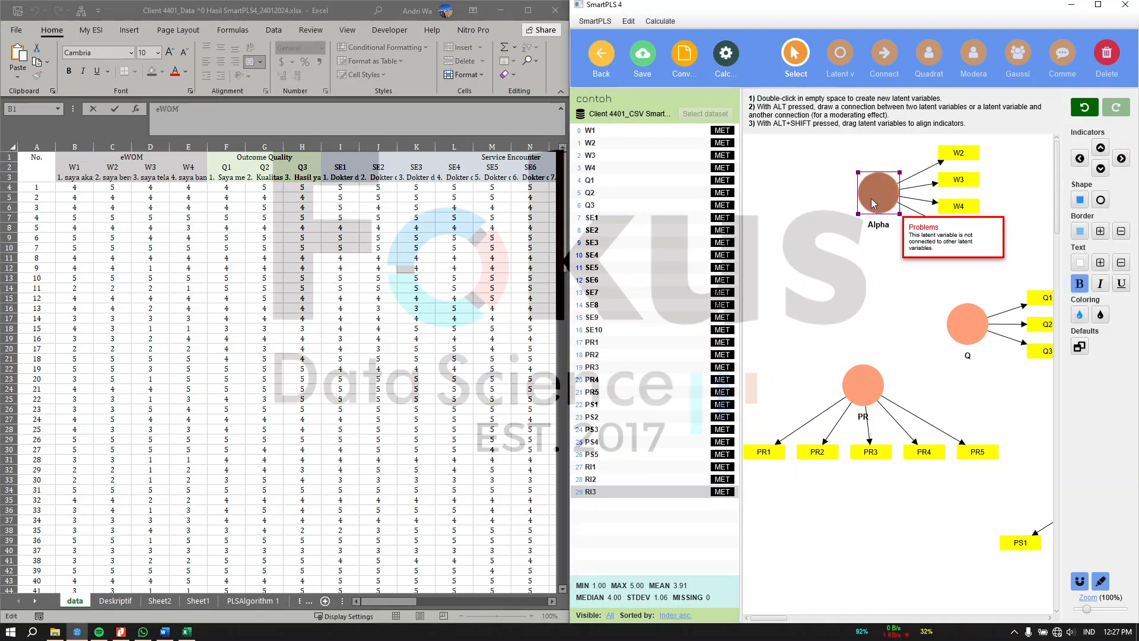
key("ctrl+a")
type("eWOM")
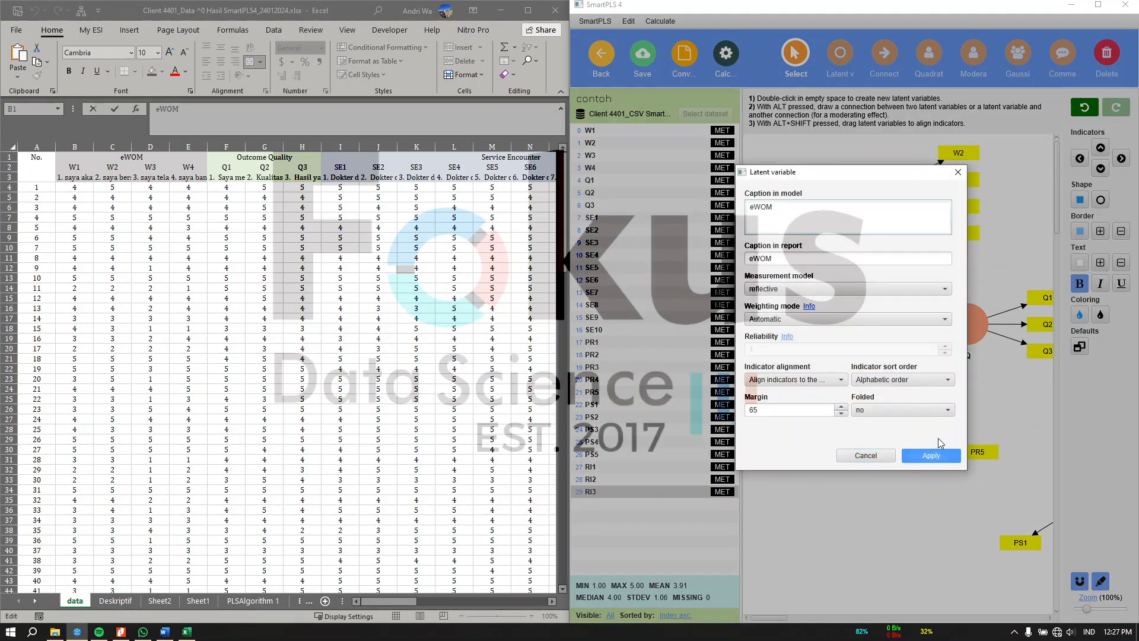
left_click(931, 455)
Rename the Q latent variable as Outcome Quality, using the heading copied from the data sheet
left_click(267, 158)
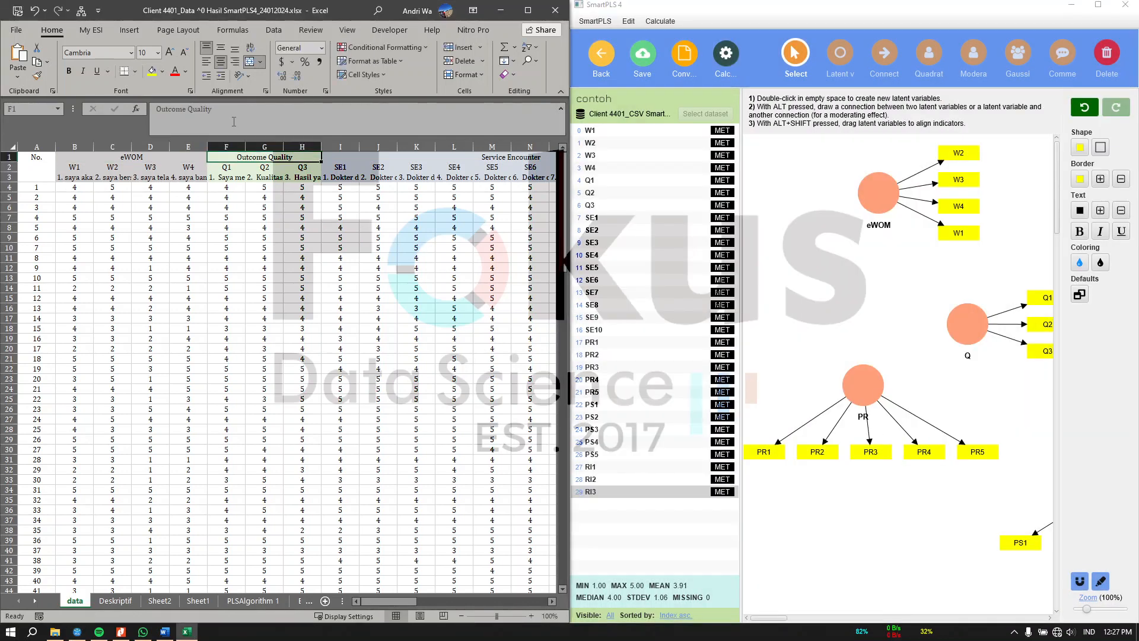
left_click(873, 336)
scroll(927, 353, "right", 2)
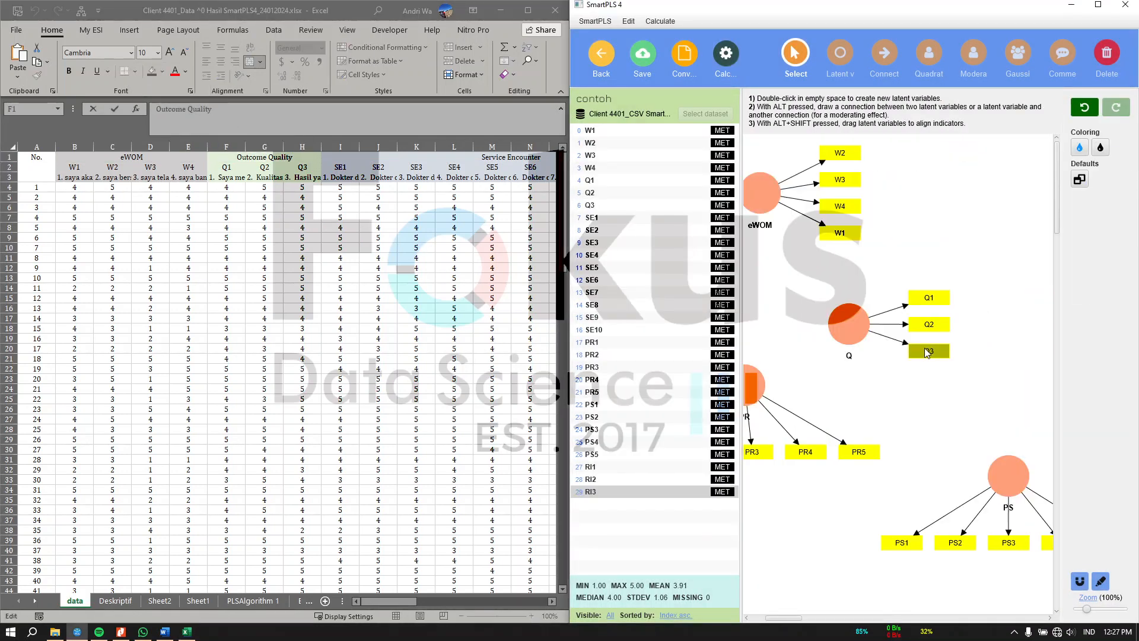
double_click(845, 327)
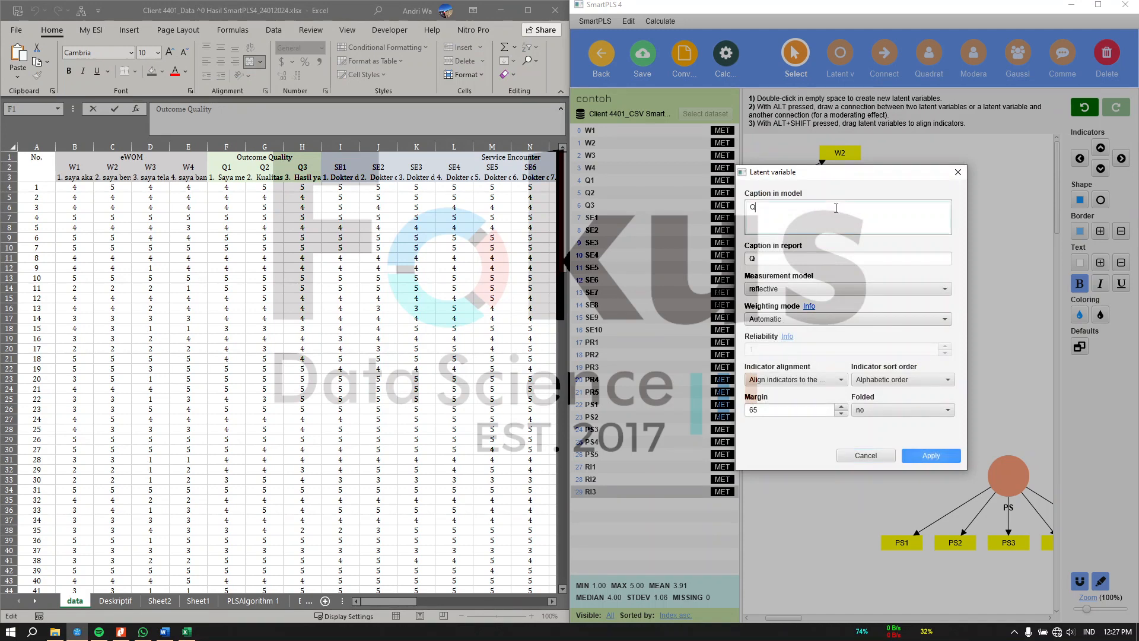
left_click(922, 459)
Copy the Service Encounter heading from the data sheet and use it as the SE latent variable's name
left_click(399, 158)
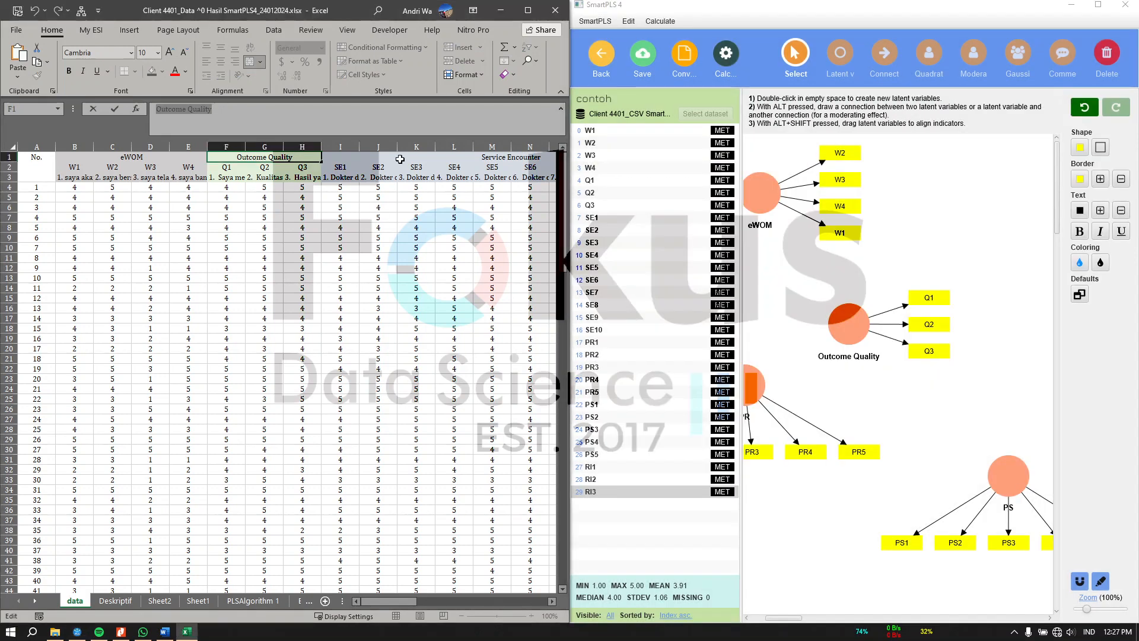
left_click_drag(207, 110, 130, 116)
left_click(939, 421)
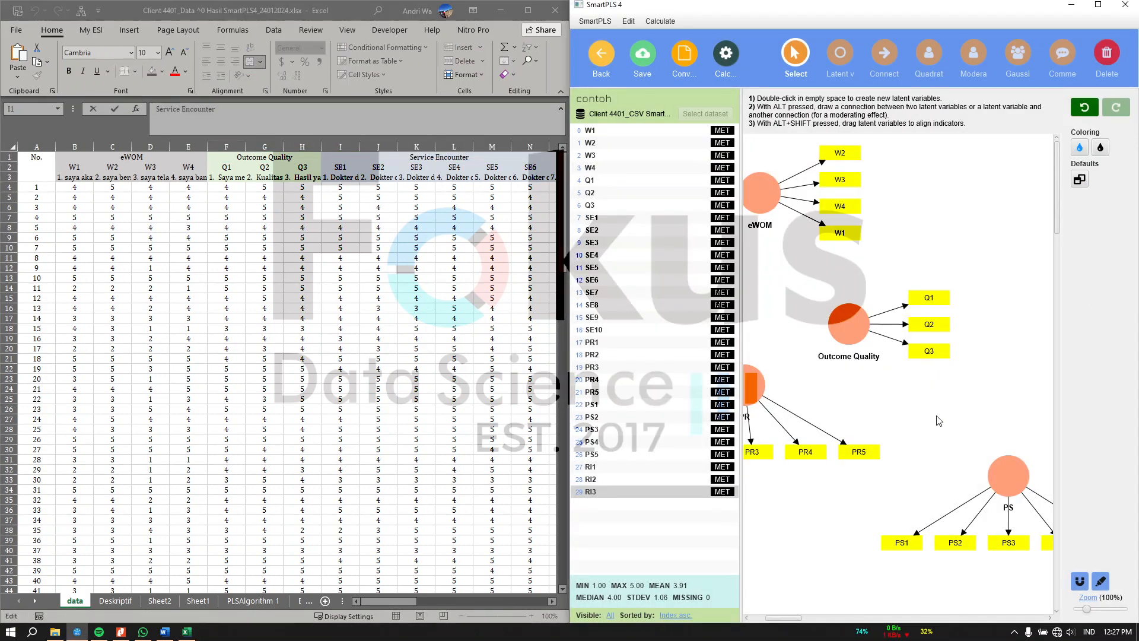
scroll(949, 438, "right", 4)
double_click(891, 290)
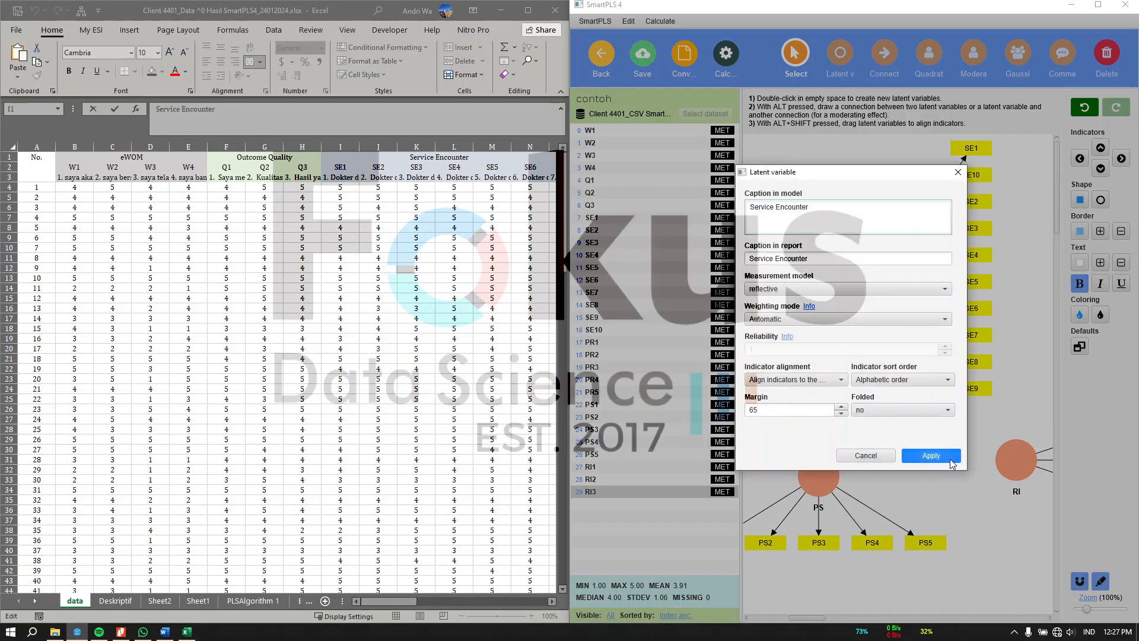
left_click(931, 455)
Copy the Price Reasonable heading from the data sheet and apply it as the PS latent variable's name
left_click(432, 255)
scroll(433, 255, "right", 4)
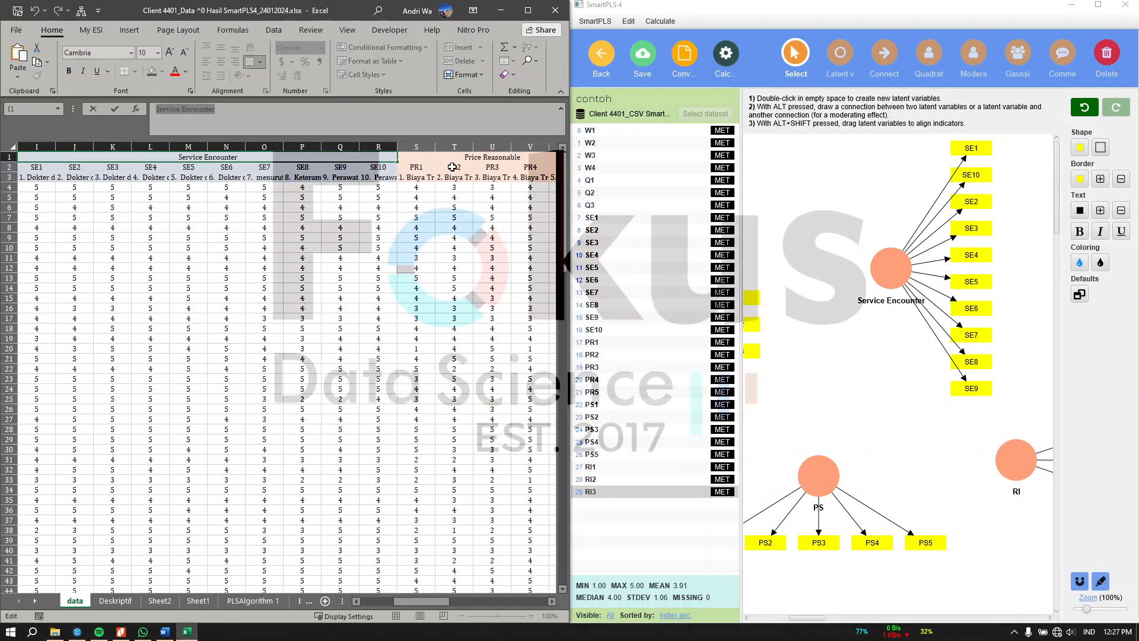
left_click(452, 156)
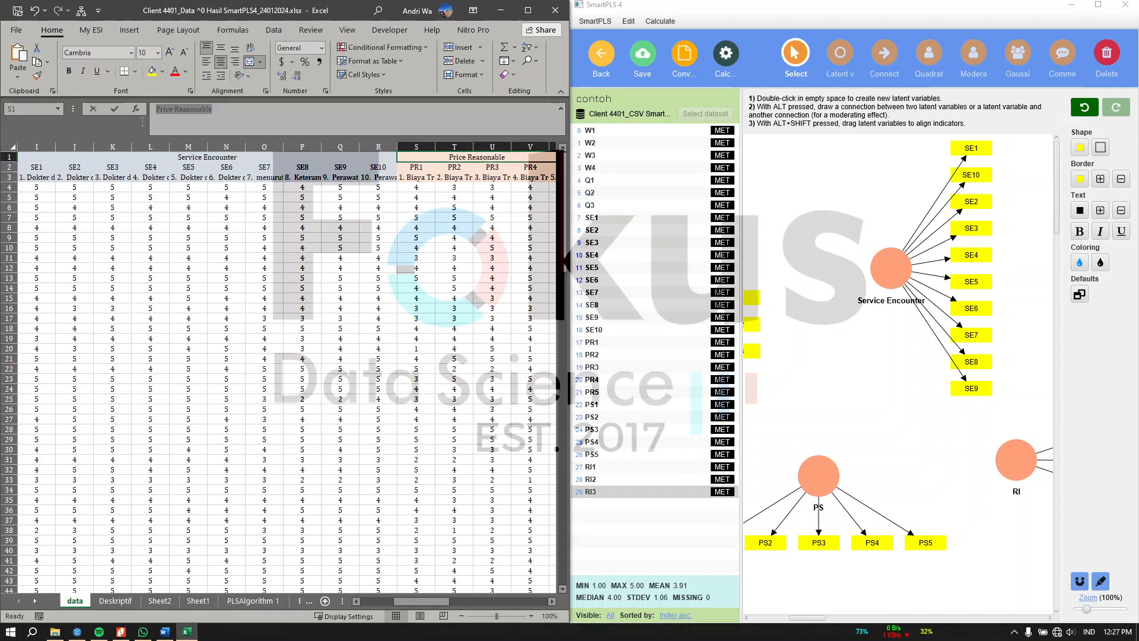
left_click(817, 480)
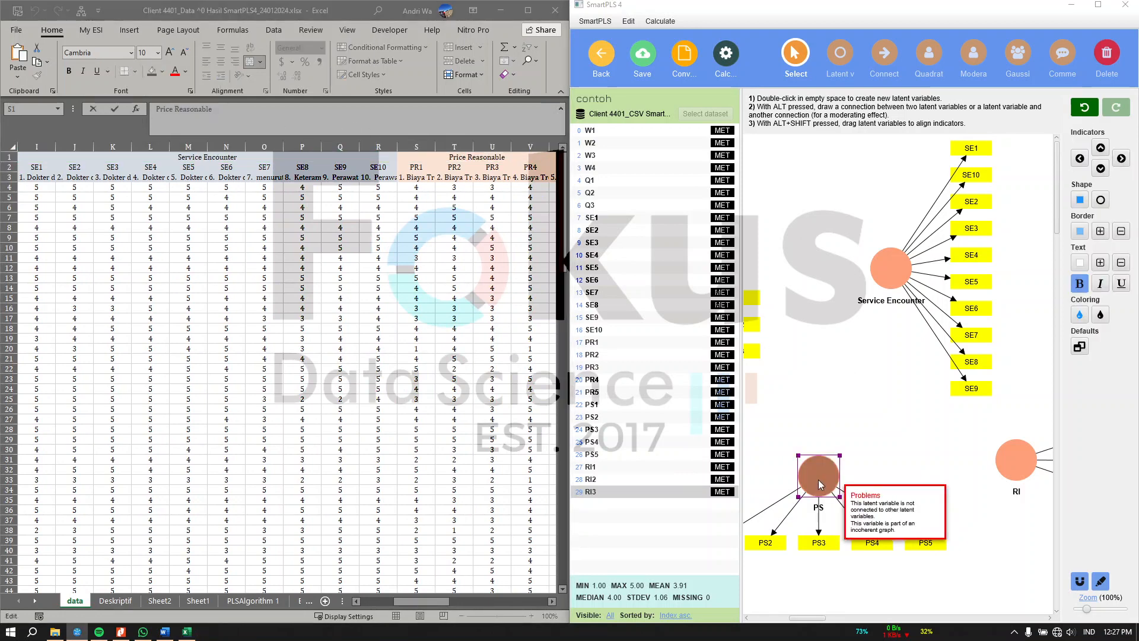
double_click(818, 479)
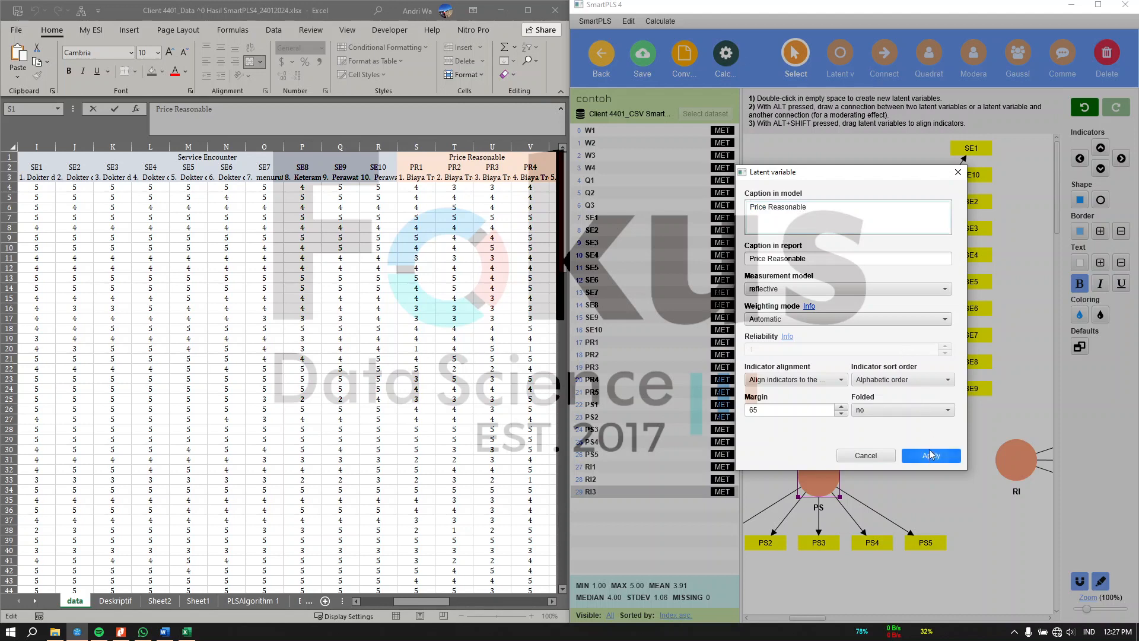
left_click(931, 455)
Copy the Patient Statisfacation heading text from the data sheet
left_click(491, 217)
scroll(450, 238, "right", 2)
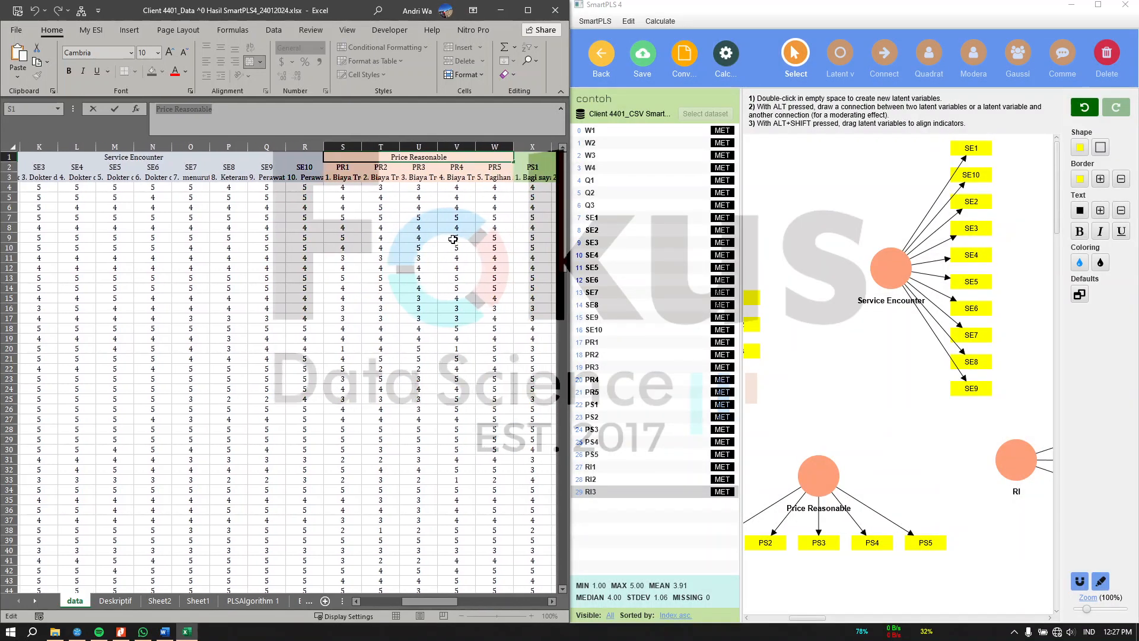
scroll(453, 239, "right", 3)
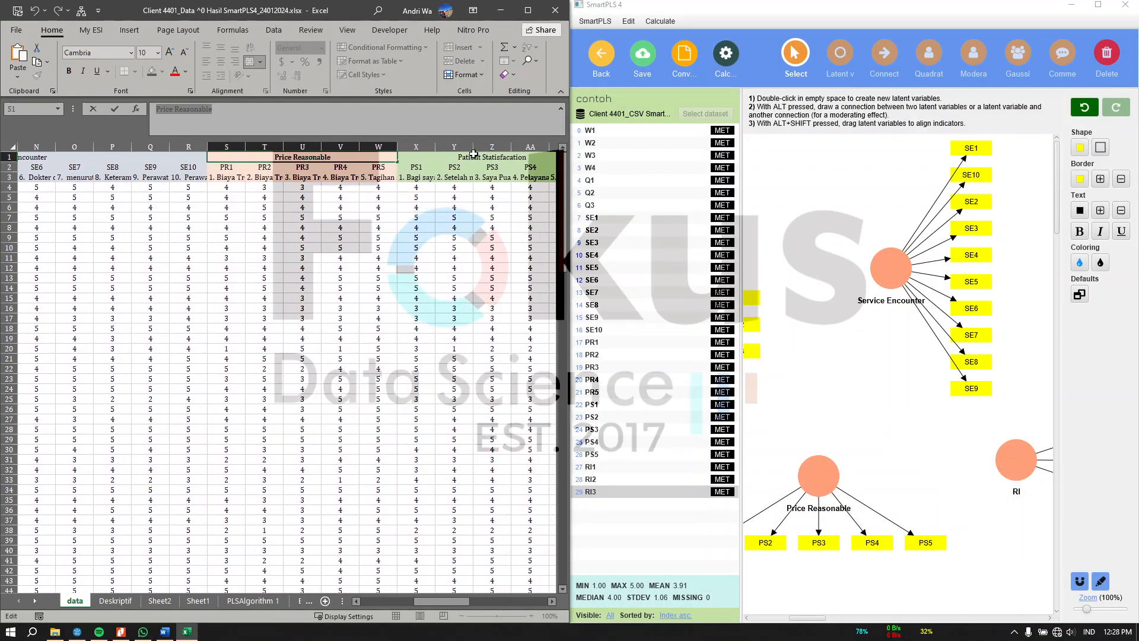
left_click(474, 154)
left_click(200, 126)
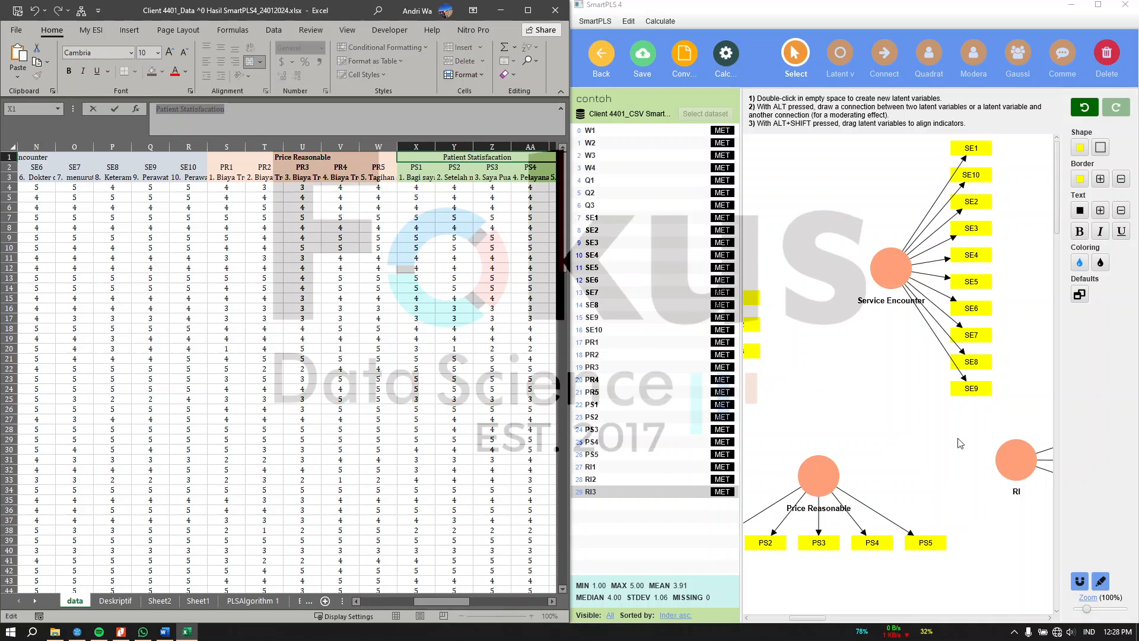
Rename the latent variable with indicators PS1 to PS5 as Patient Statisfacation, using the copied heading
left_click(936, 443)
scroll(929, 450, "left", 4)
scroll(929, 450, "left", 2)
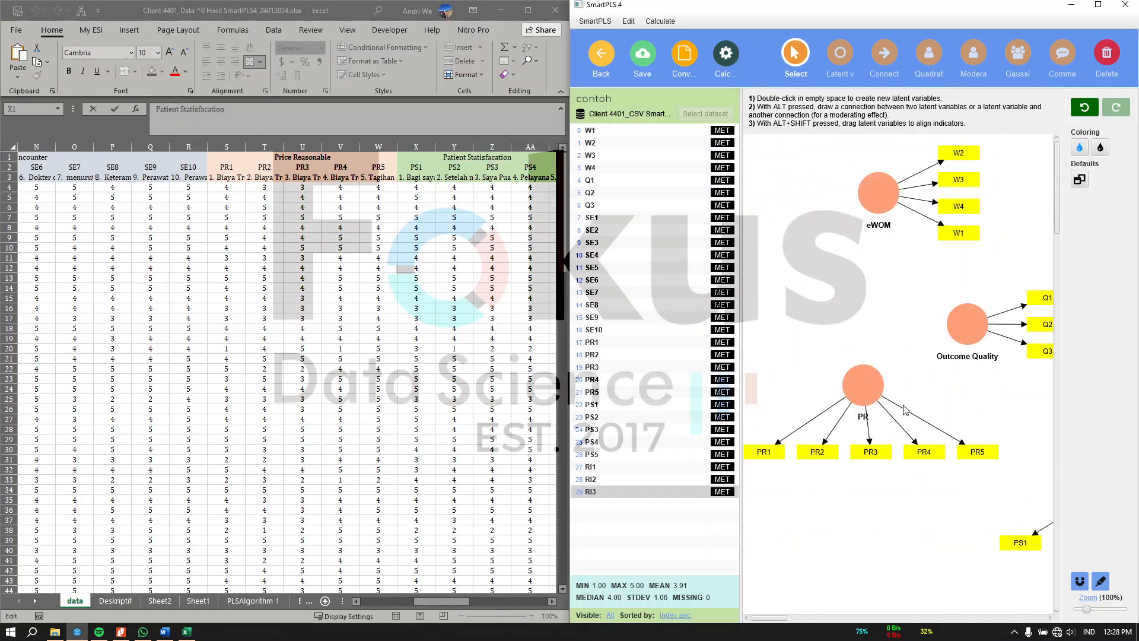
left_click(476, 274)
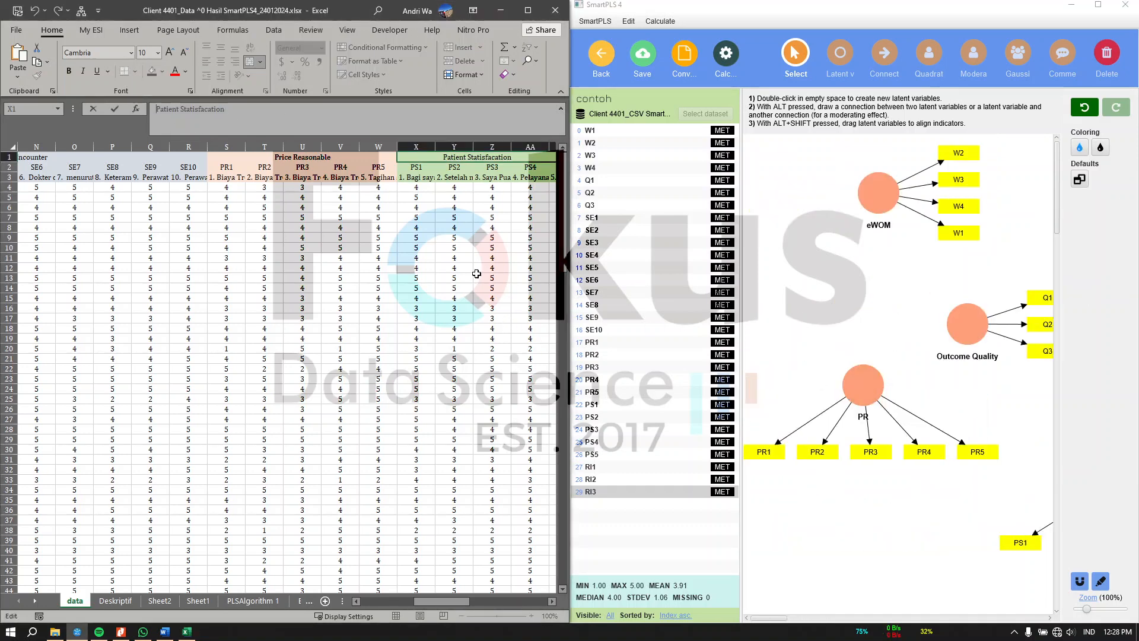
left_click(923, 346)
scroll(922, 346, "right", 8)
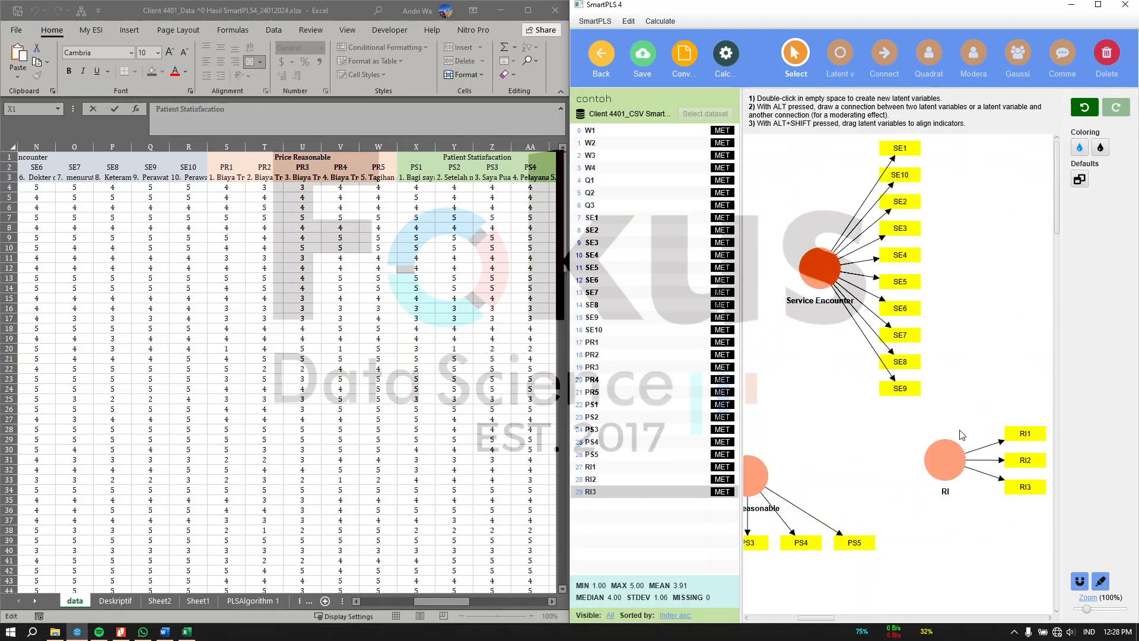
scroll(961, 468, "right", 4)
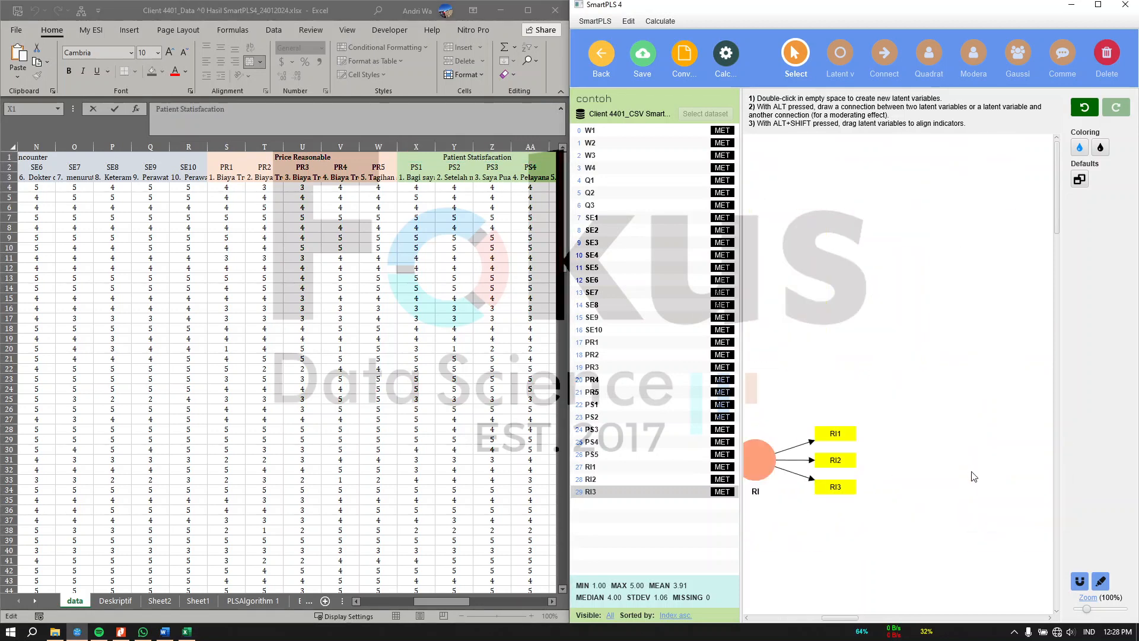
scroll(962, 477, "left", 8)
scroll(949, 479, "down", 3)
scroll(958, 484, "right", 2)
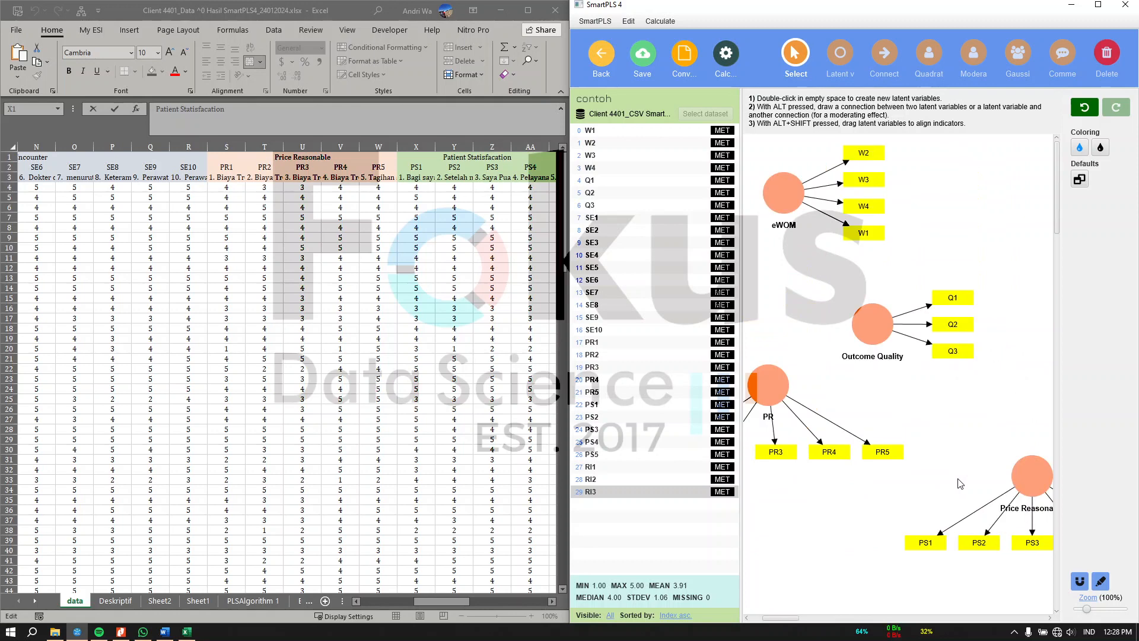
scroll(982, 483, "right", 2)
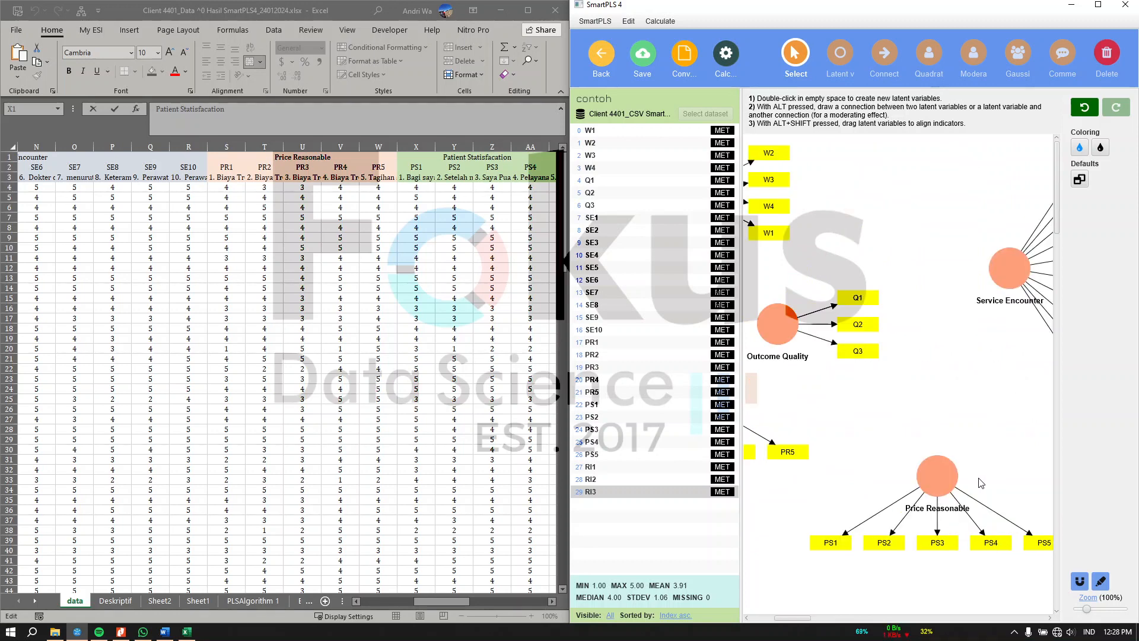
double_click(937, 475)
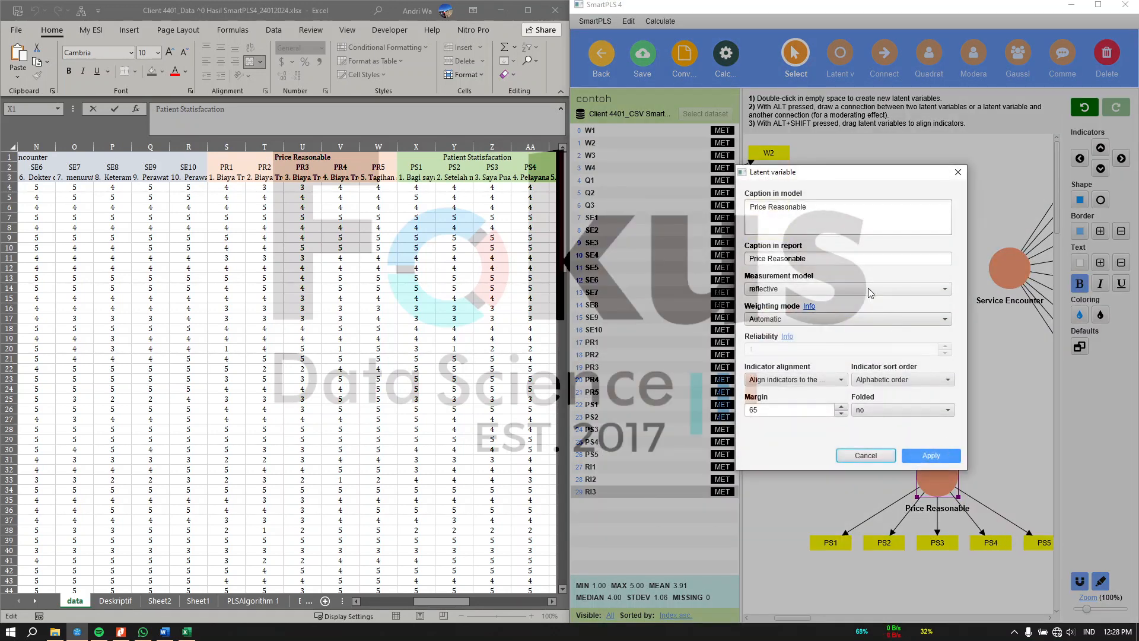
type("Patient Statisfacation")
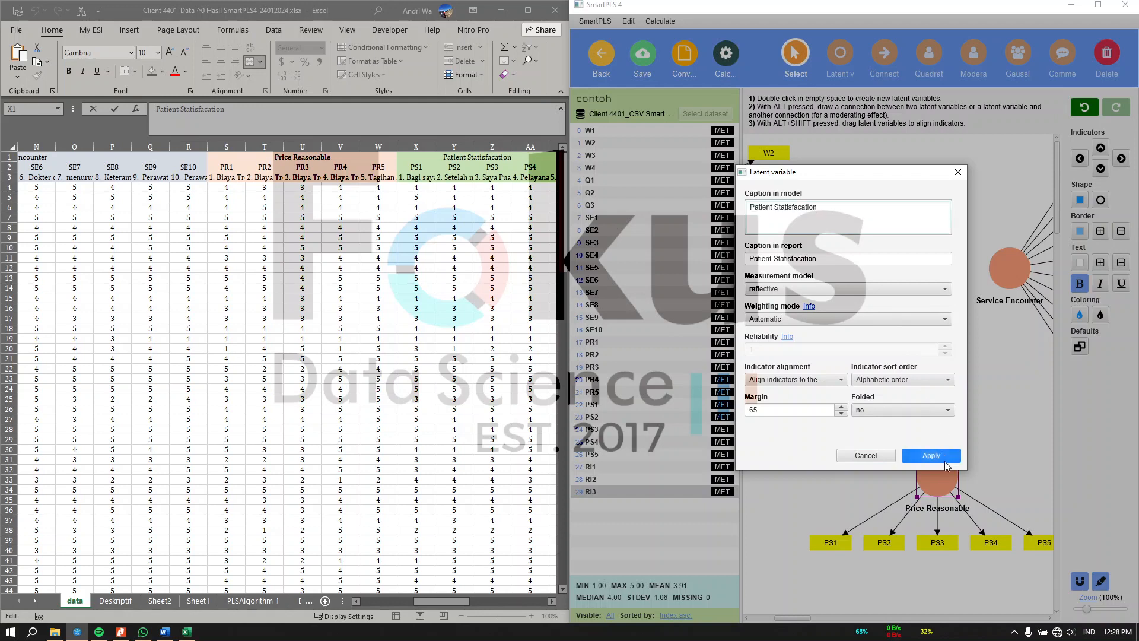
left_click(945, 459)
Copy the Price Reasonable heading from the data sheet and use it as the PR latent variable's name
scroll(962, 411, "left", 2)
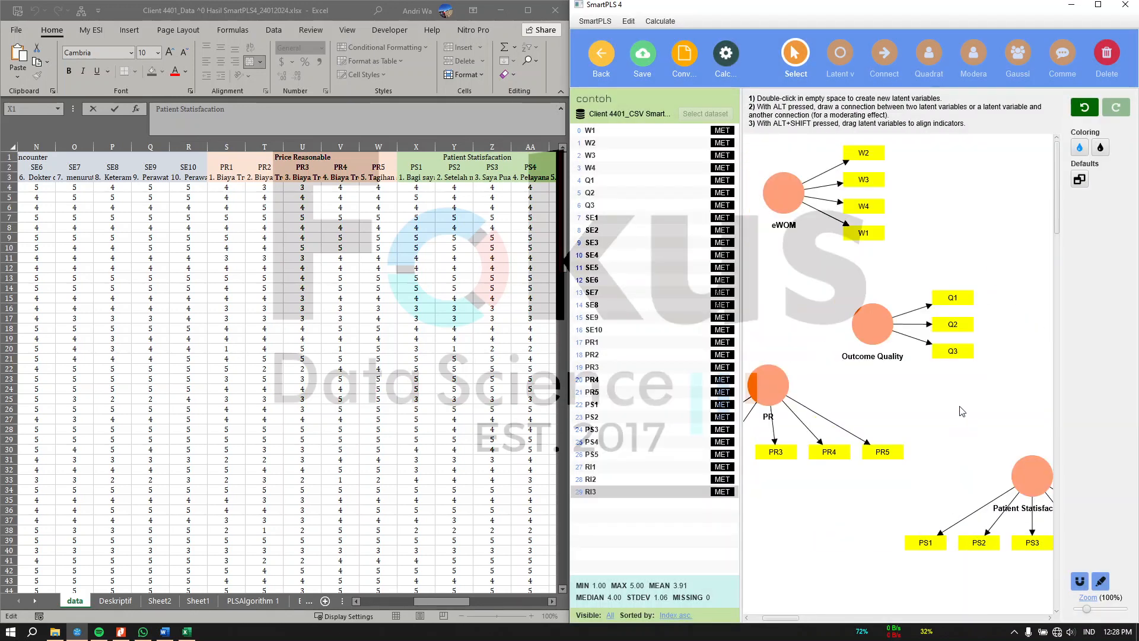
left_click(343, 157)
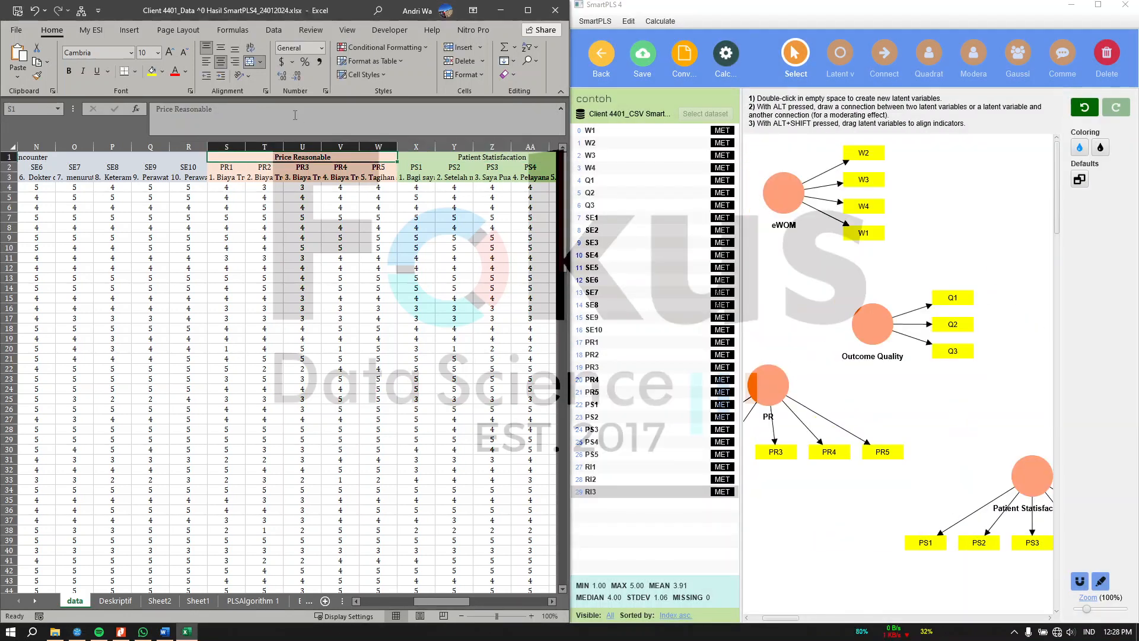
double_click(769, 384)
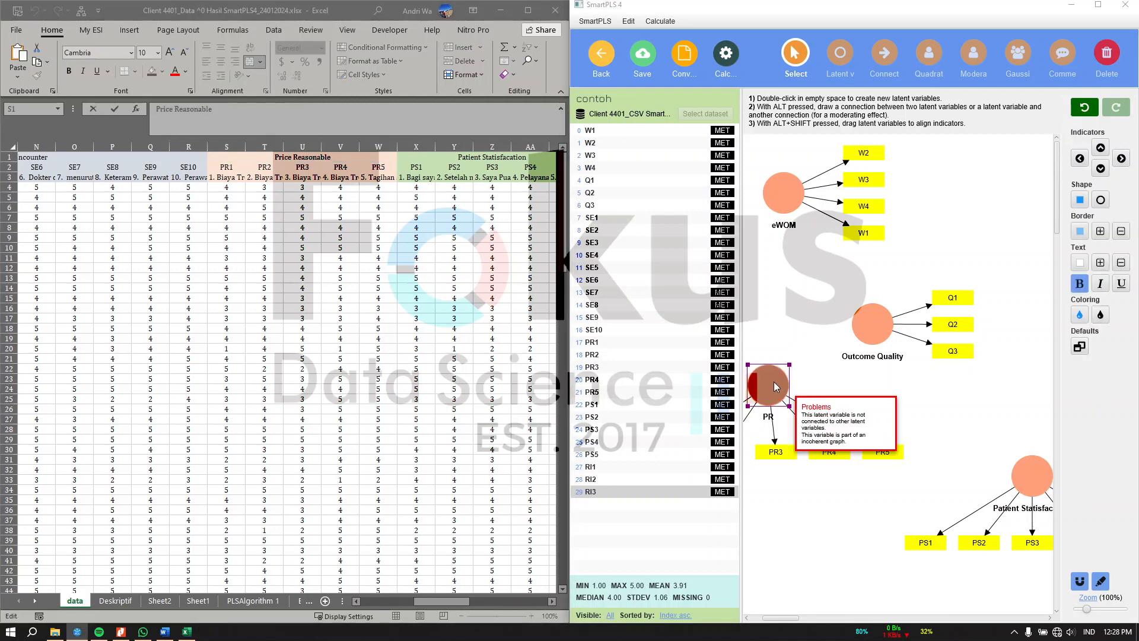
type("Price Reasonable")
left_click(931, 455)
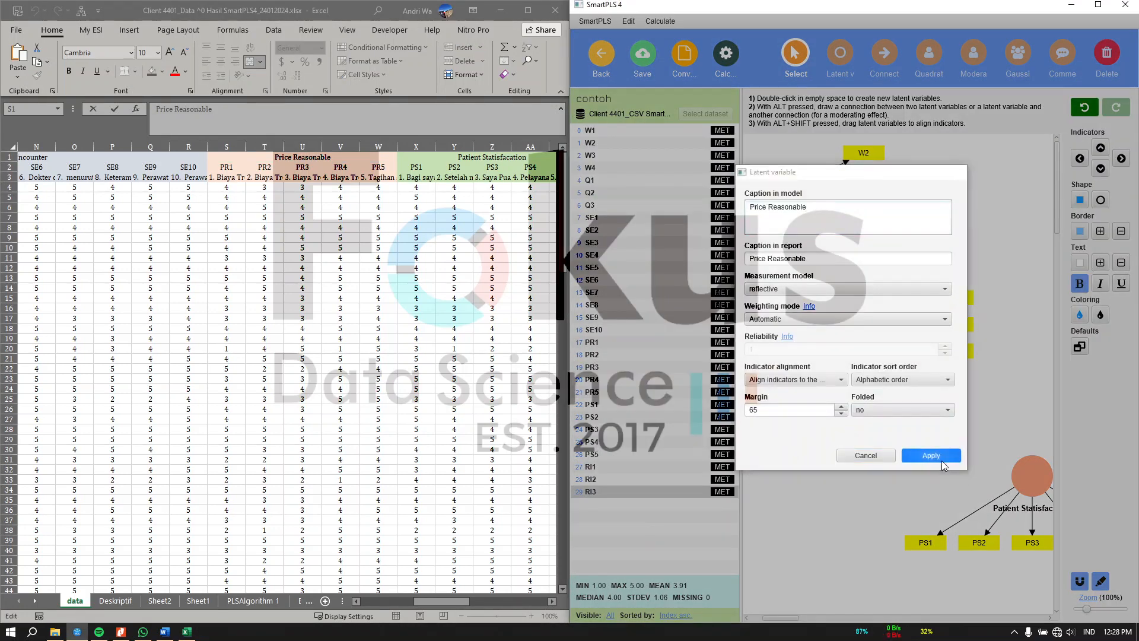
Copy the Revisit Intention heading from the data sheet and apply it as the RI latent variable's name
key("alt+Tab")
scroll(392, 306, "right", 3)
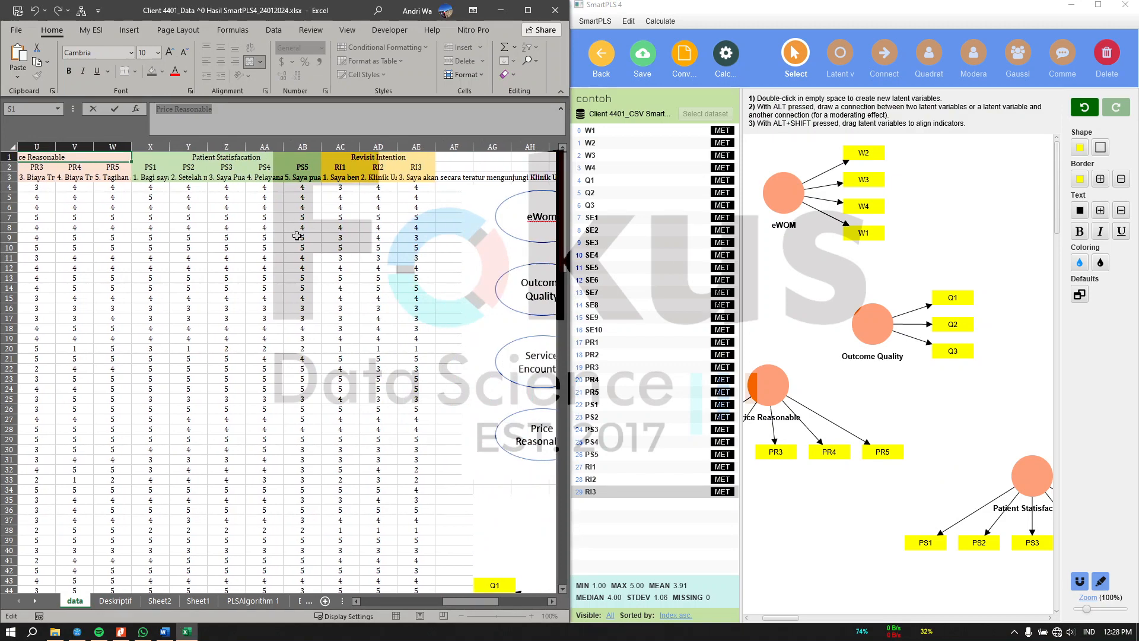
left_click(283, 157)
double_click(359, 157)
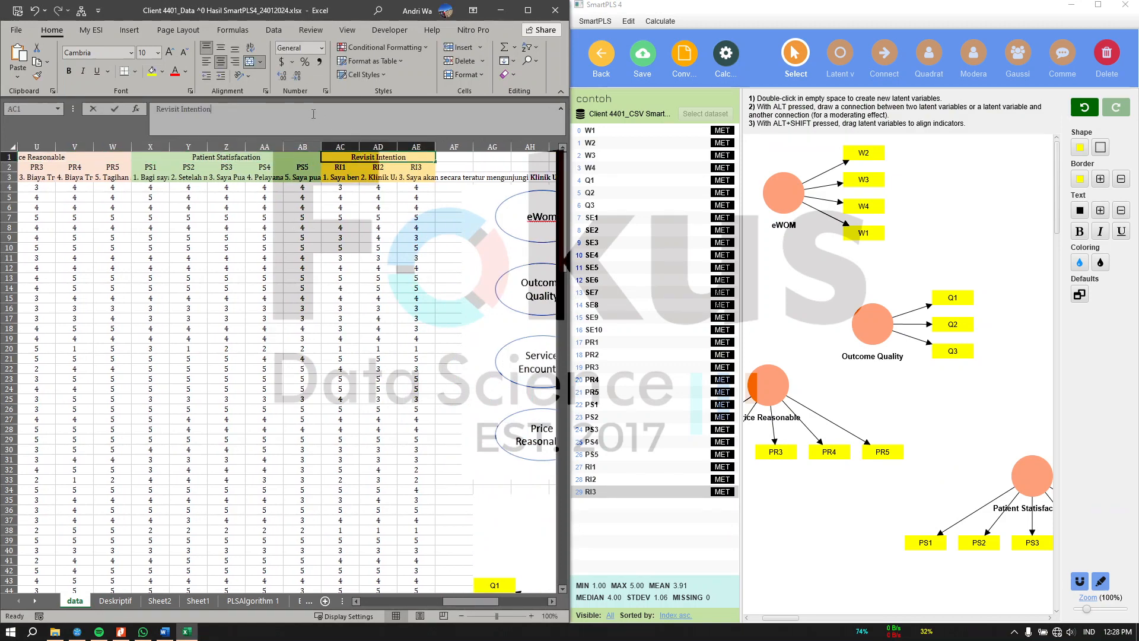
left_click(981, 455)
scroll(982, 455, "right", 3)
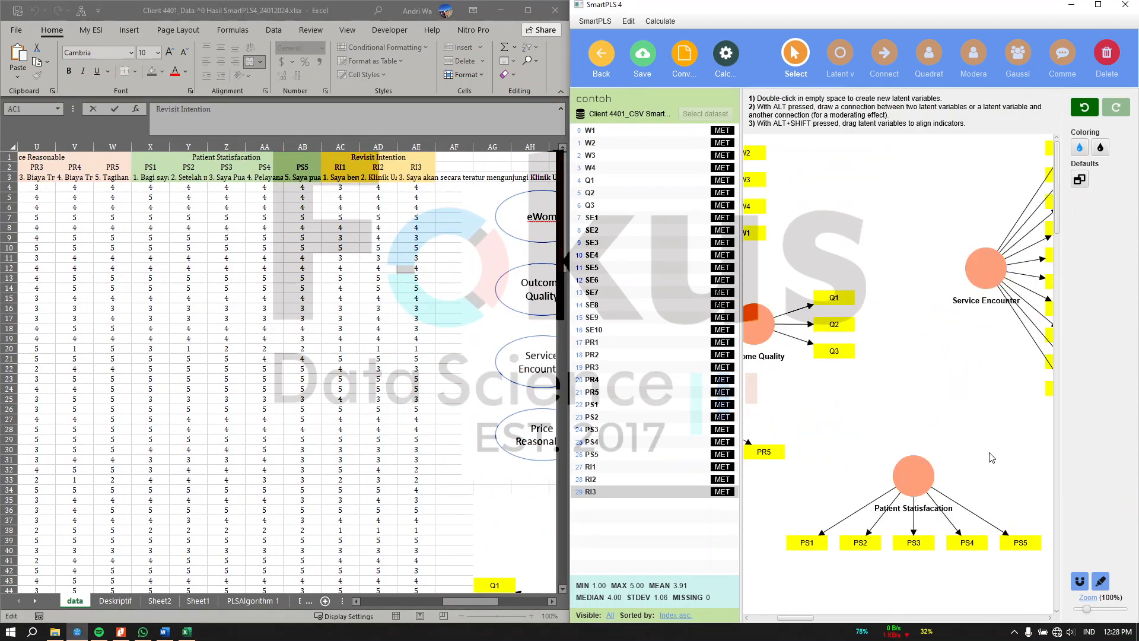
scroll(993, 458, "right", 3)
double_click(912, 458)
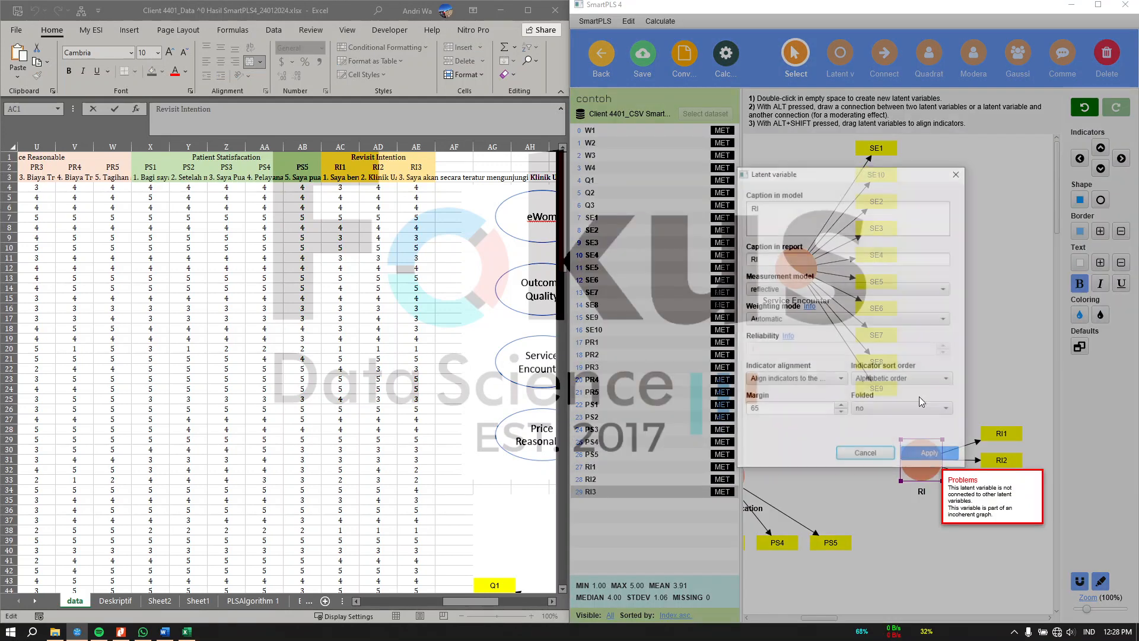
left_click(839, 221)
key("ctrl+a")
type("Revisit Intention")
left_click(928, 456)
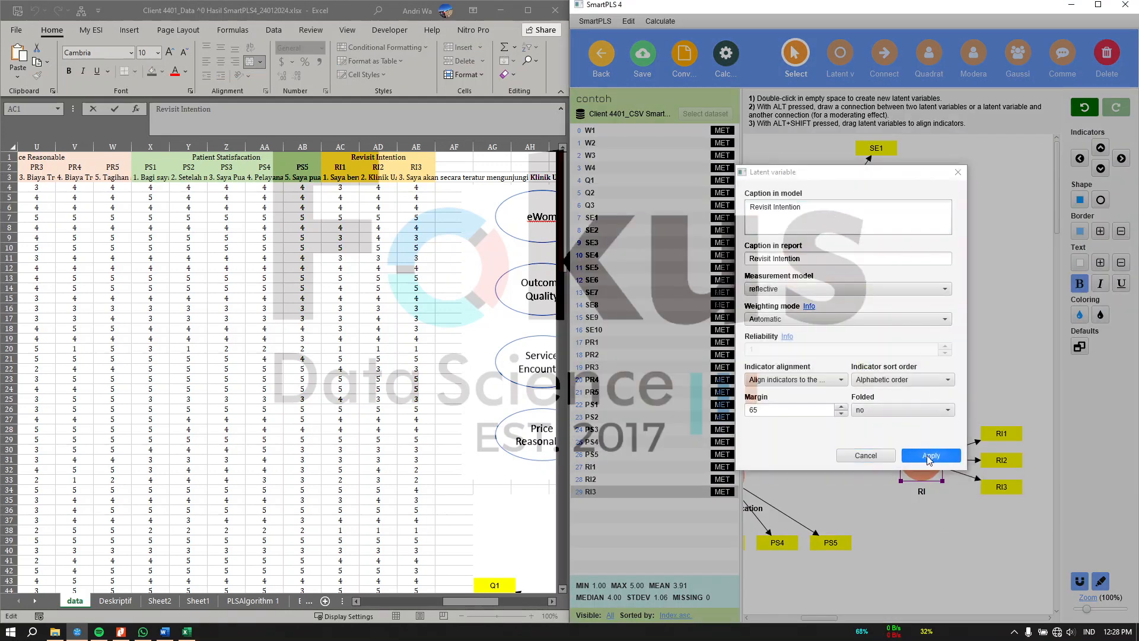
Show the research model diagram with hypotheses H1 to H9 beside the data in the worksheet
scroll(903, 494, "left", 3)
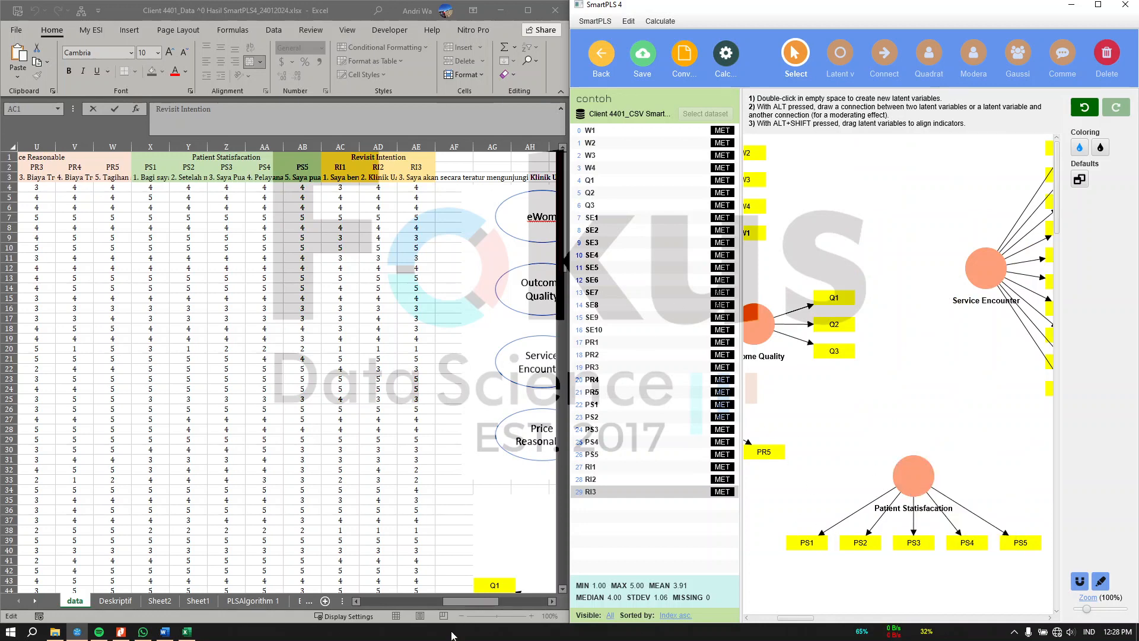
left_click(469, 600)
left_click_drag(471, 600, 504, 603)
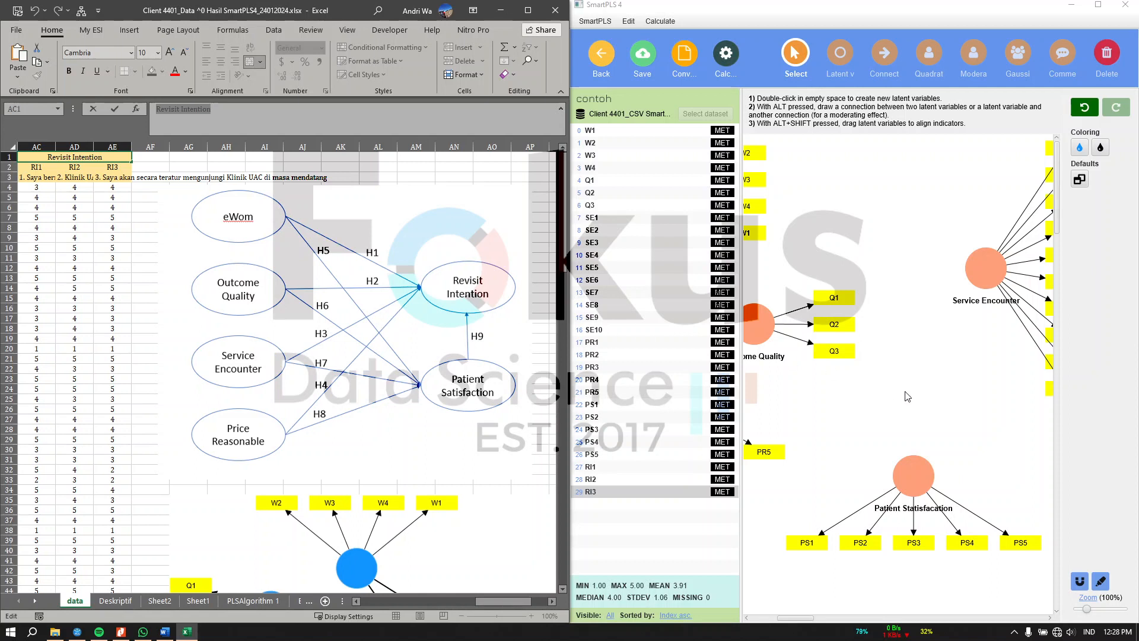
Move the eWOM latent variable above Outcome Quality and align its indicators above it
left_click(907, 396)
scroll(908, 397, "left", 3)
left_click(876, 211)
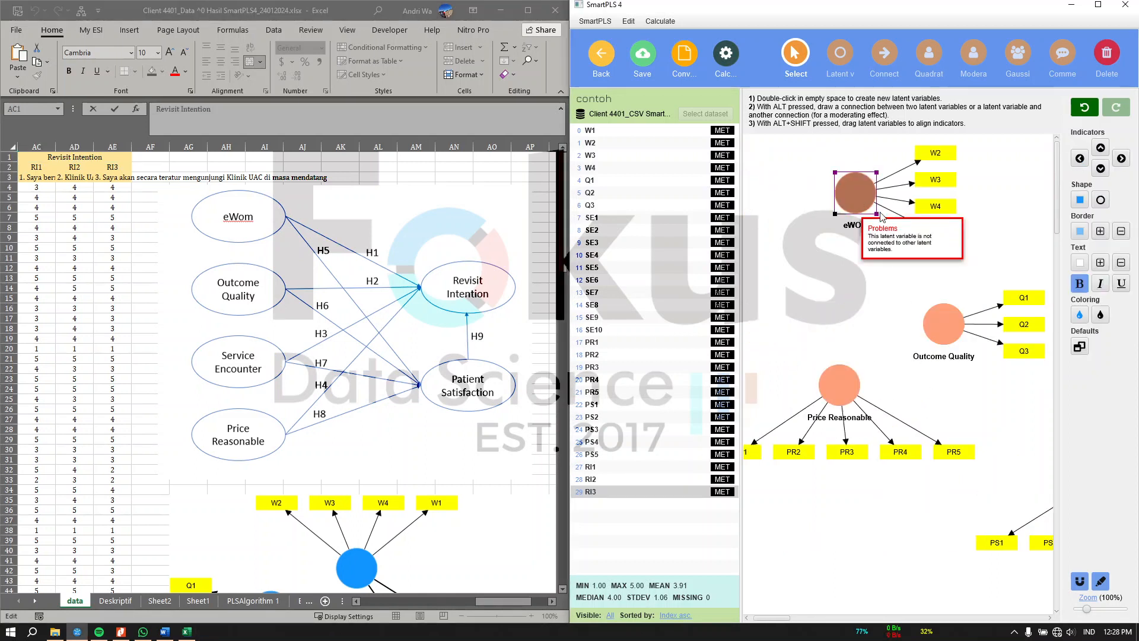
left_click_drag(880, 215, 937, 227)
left_click(1101, 147)
left_click(874, 208)
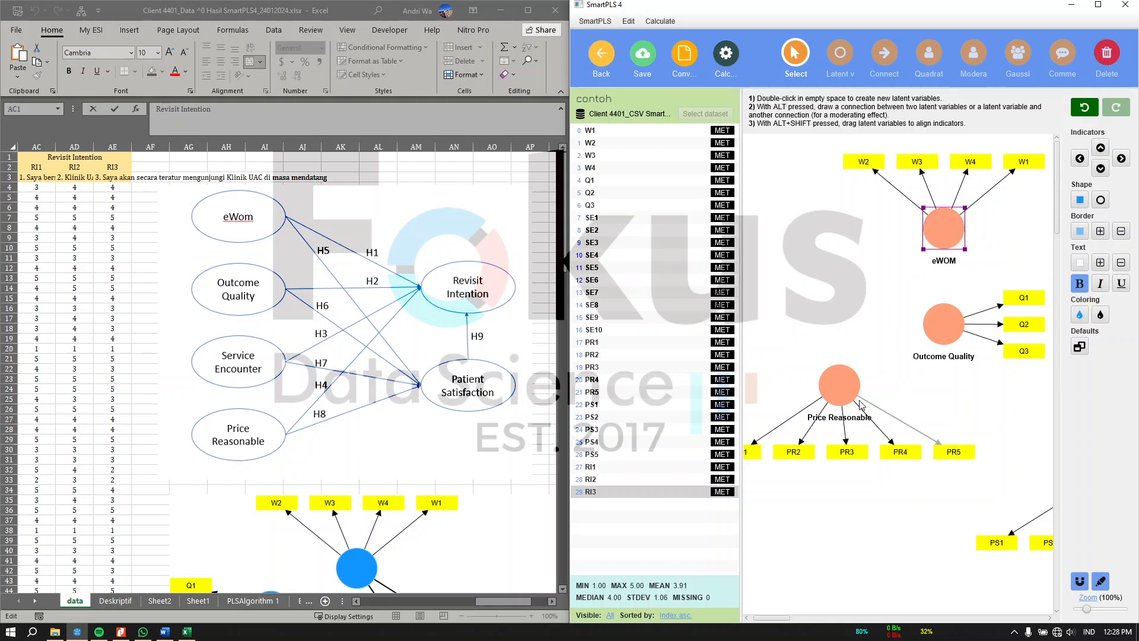
Move Price Reasonable lower in the model, and place Outcome Quality just below eWOM with its indicators on its left side
left_click(847, 389)
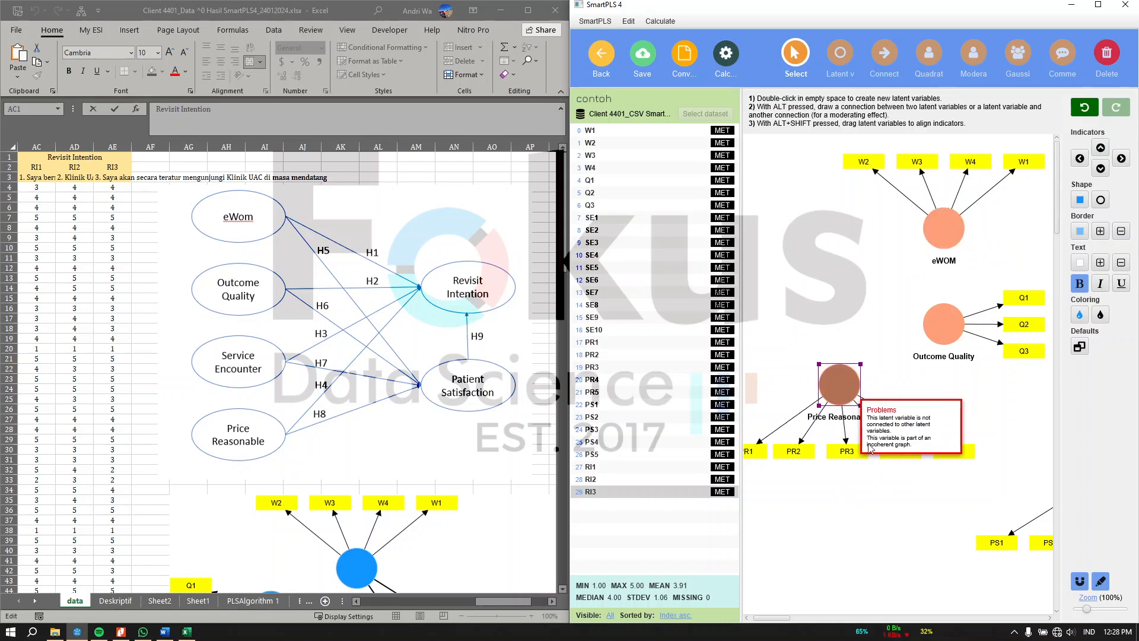
left_click_drag(847, 390, 890, 486)
left_click_drag(945, 324, 906, 275)
left_click(1080, 159)
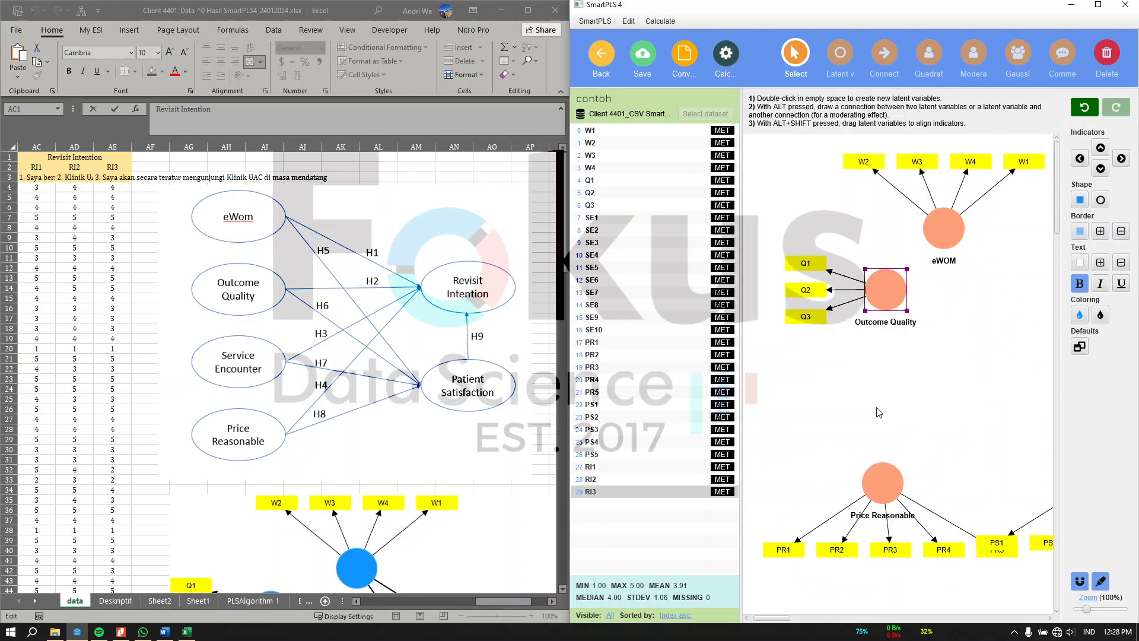
Move the Service Encounter latent variable with its indicators between Outcome Quality and Price Reasonable
scroll(879, 413, "right", 3)
left_click_drag(984, 283, 862, 374)
scroll(862, 376, "left", 3)
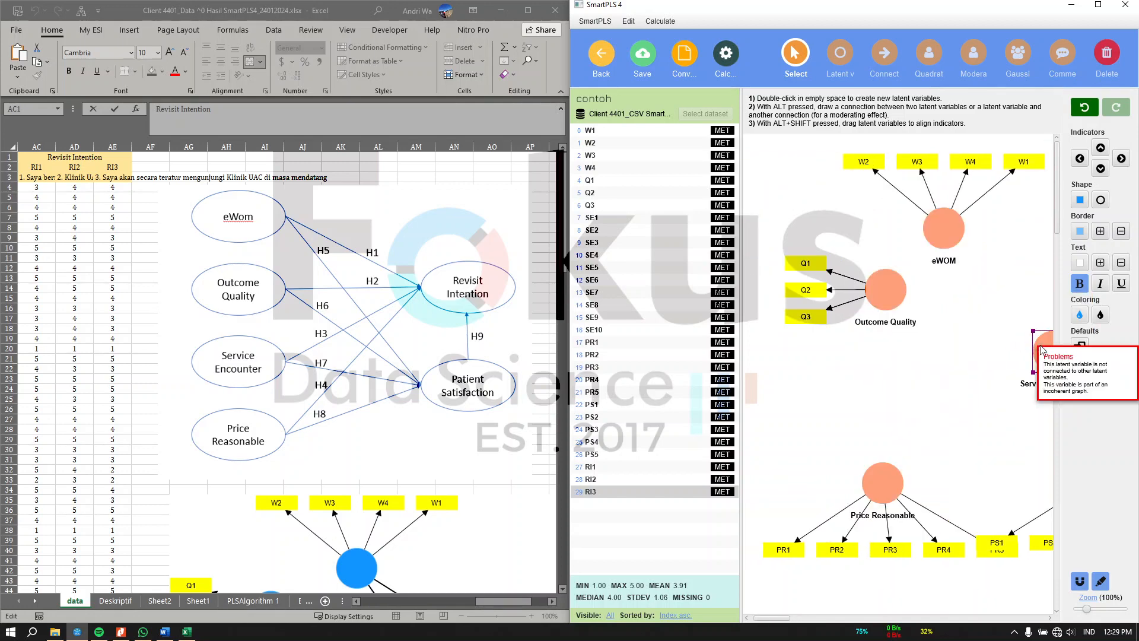
left_click_drag(1030, 345, 918, 375)
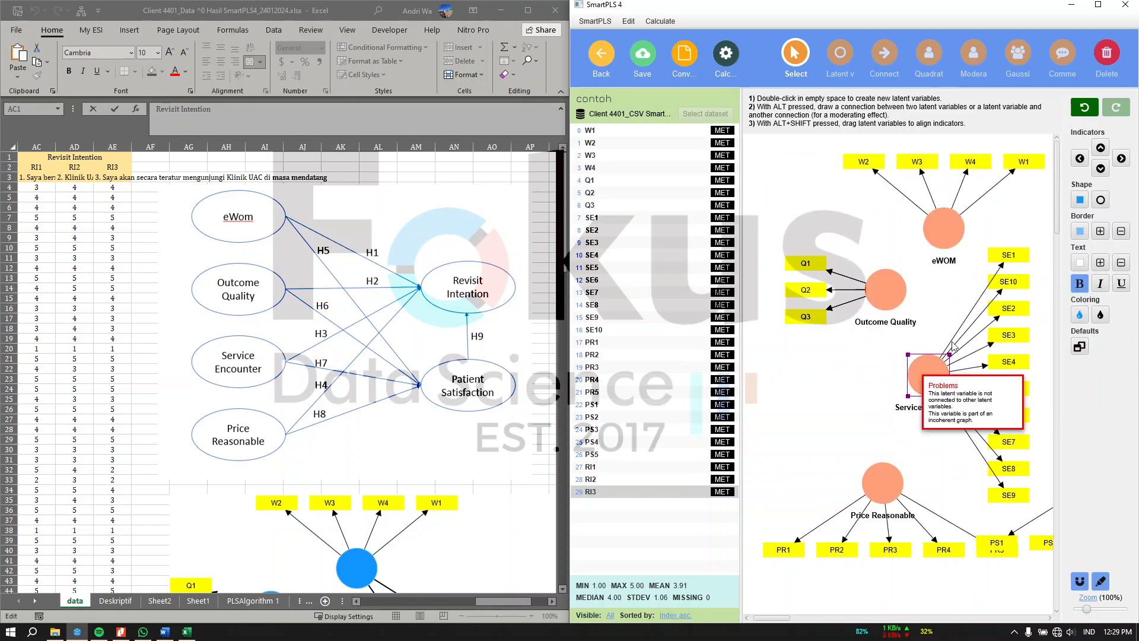
Maximise the modelling window and move Price Reasonable with its indicators above Revisit Intention
left_click(1097, 6)
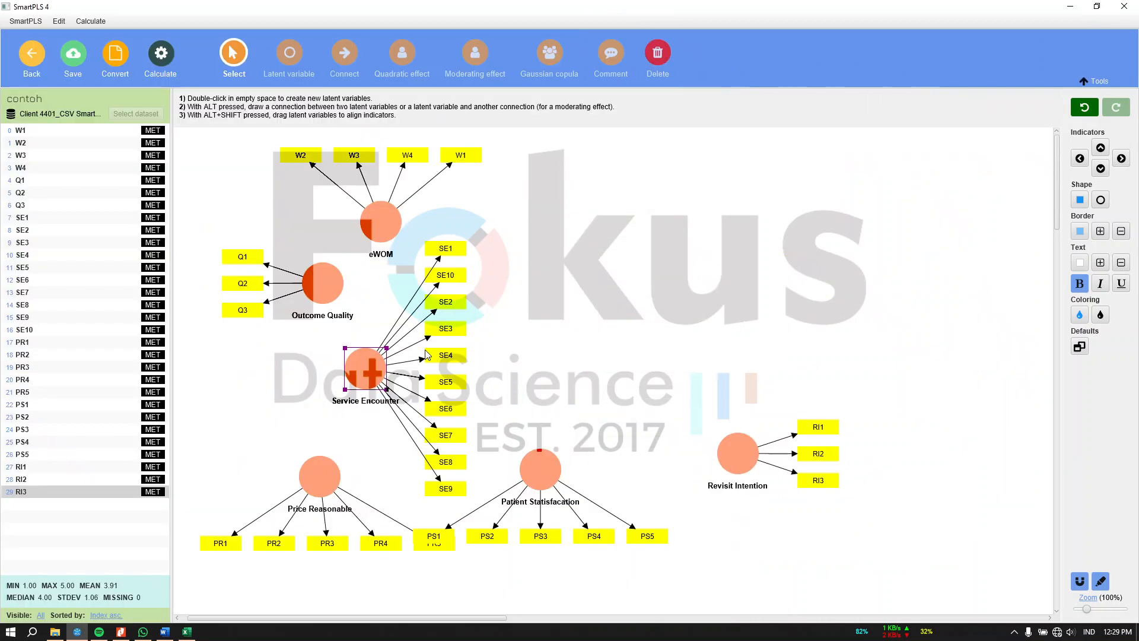
left_click_drag(319, 474, 754, 302)
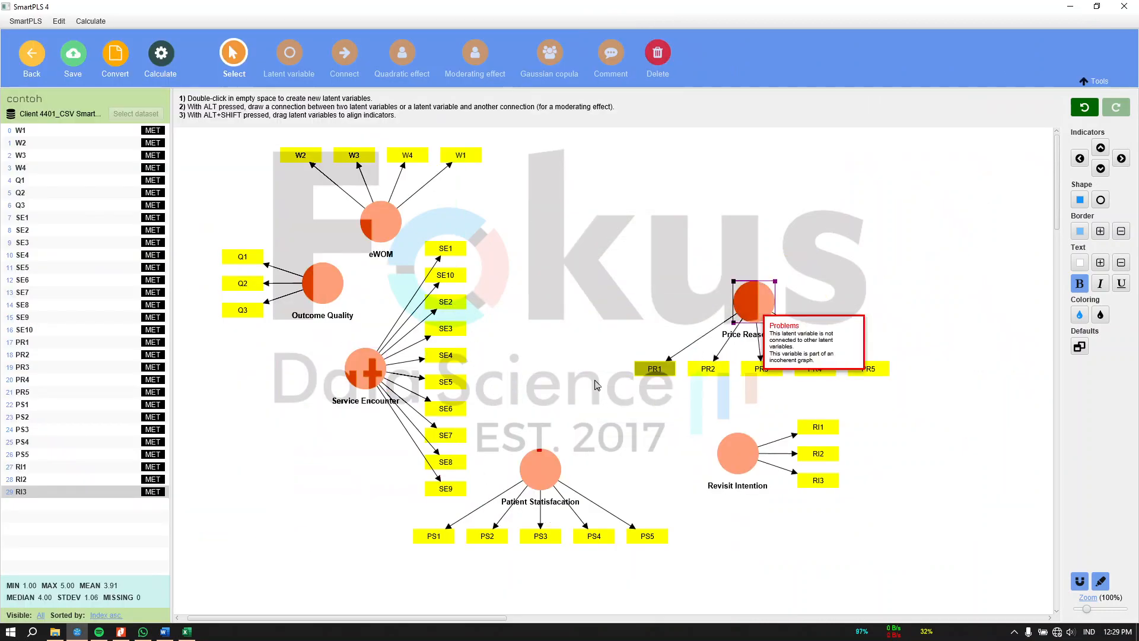
Lower Service Encounter to line up beneath Outcome Quality and align its indicators on its left side
left_click_drag(357, 379, 317, 454)
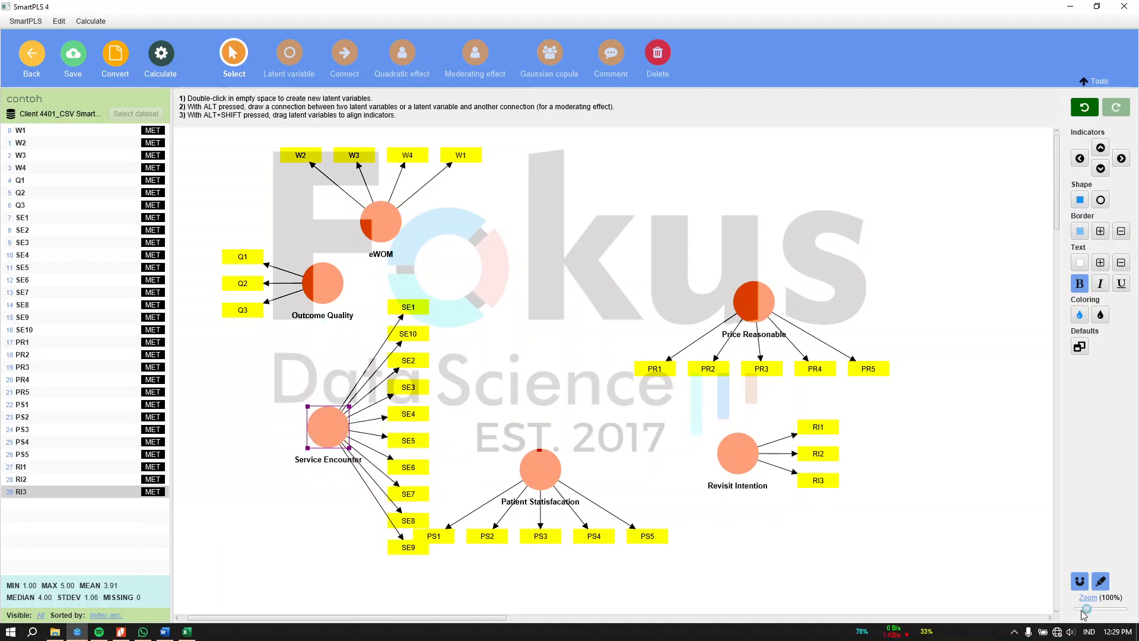
left_click_drag(1084, 611, 1083, 611)
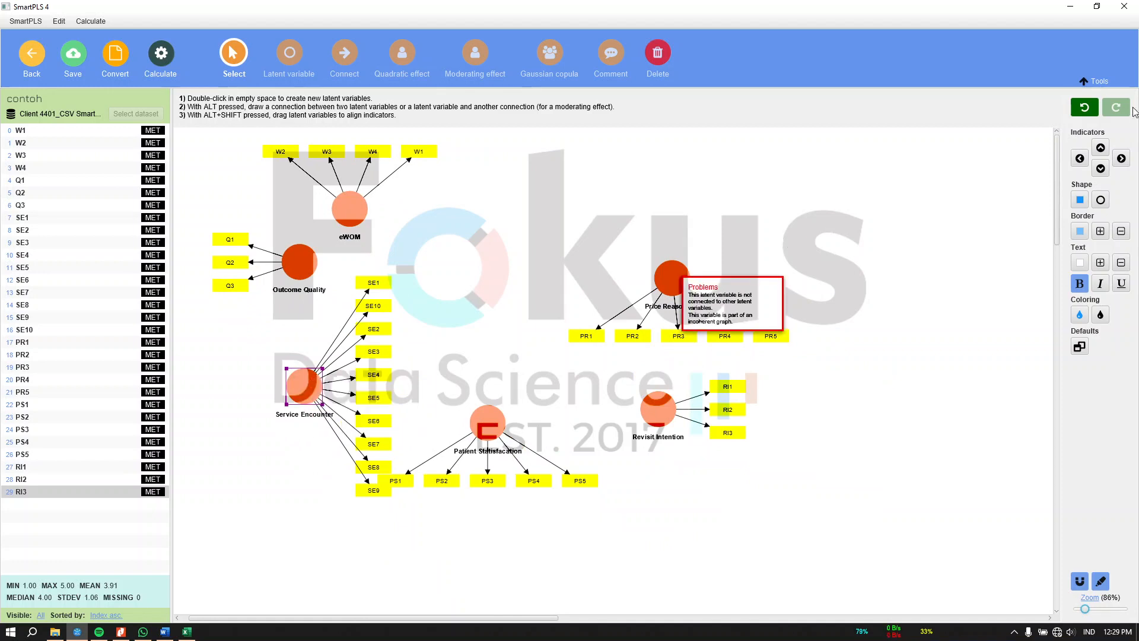
left_click(1079, 159)
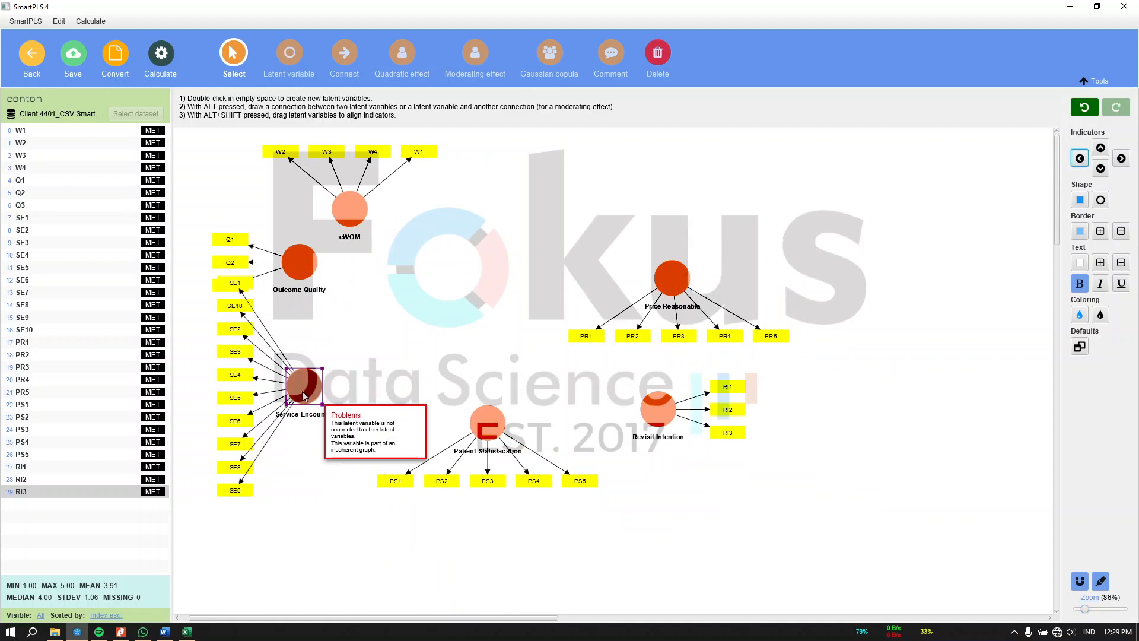
left_click_drag(303, 387, 297, 407)
left_click(432, 351)
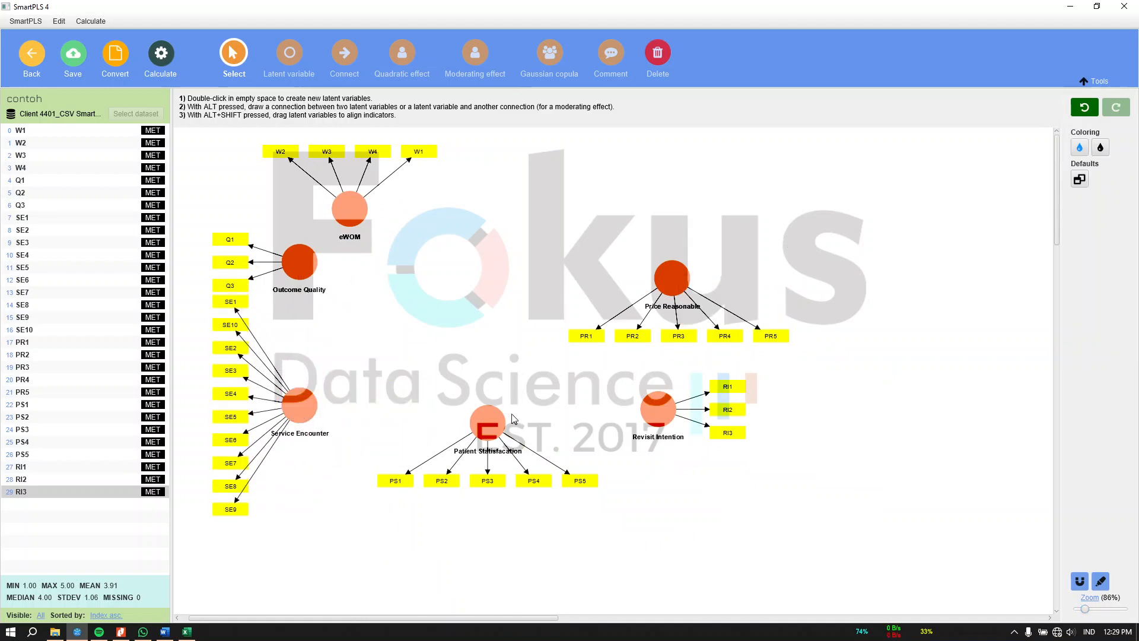
Switch to the Excel workbook and examine how the constructs are placed in the research model diagram
left_click(186, 633)
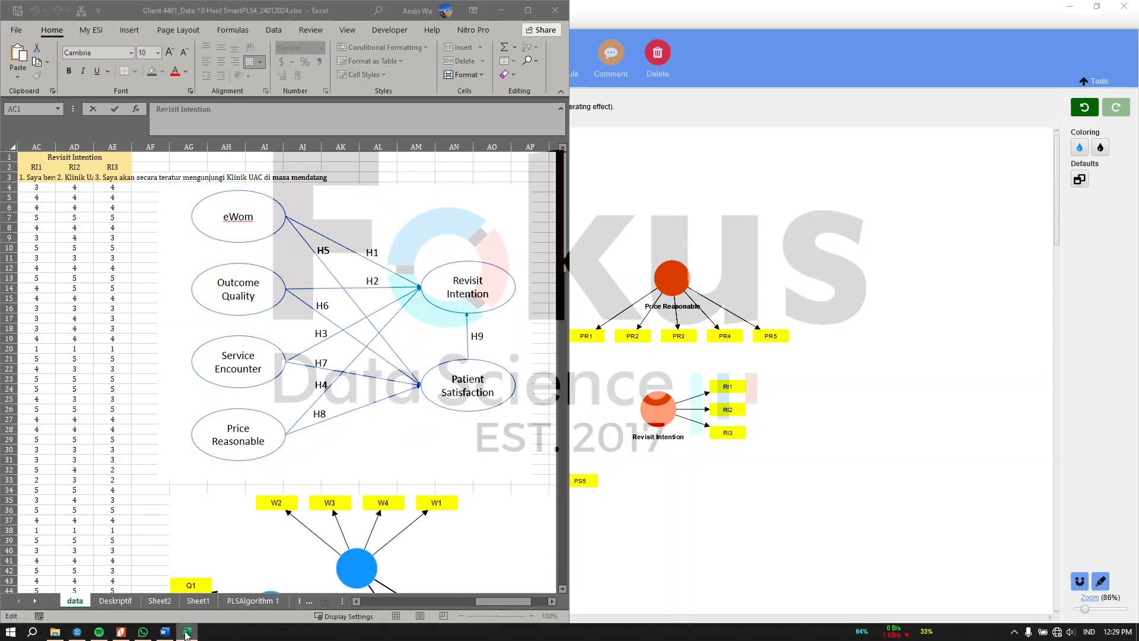
left_click(185, 633)
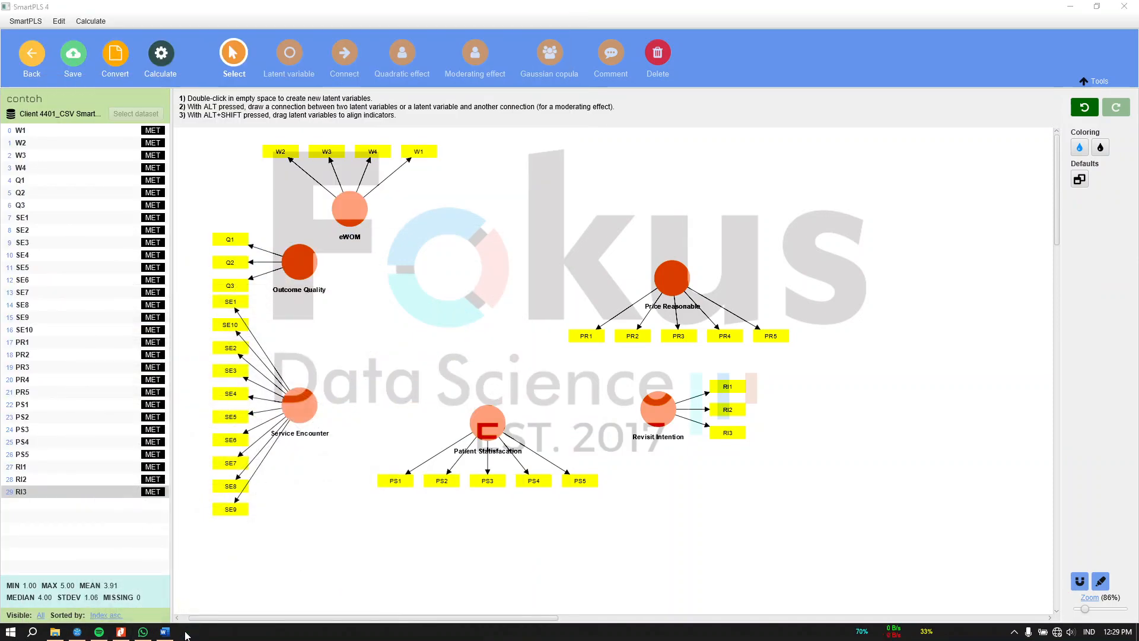
left_click(166, 632)
left_click(165, 632)
key("alt+Tab")
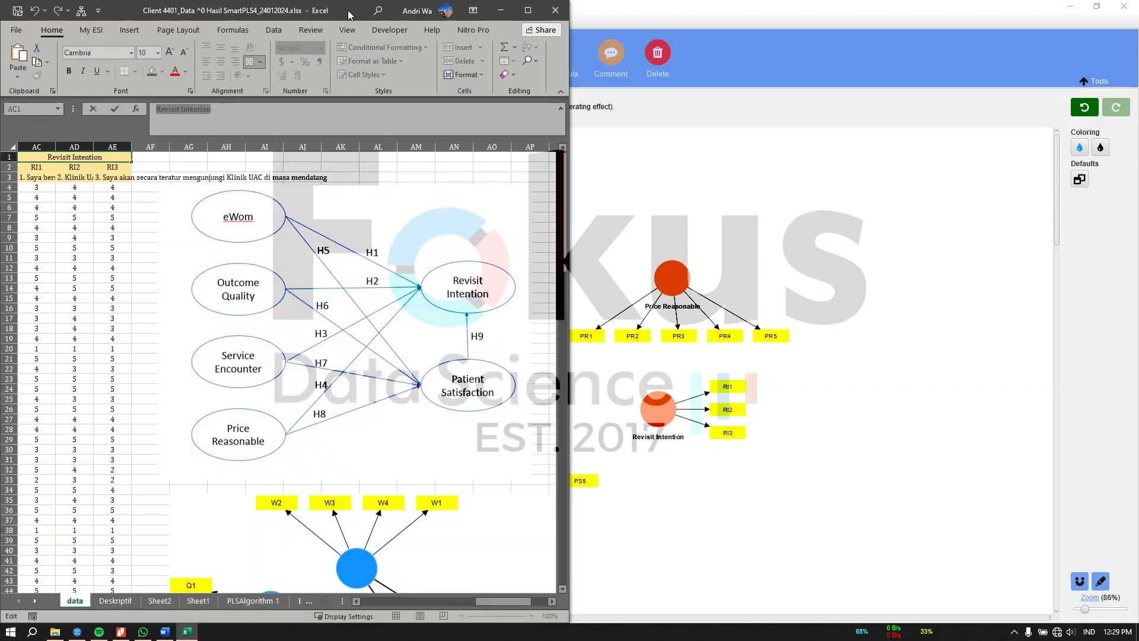
left_click_drag(349, 15, 559, 15)
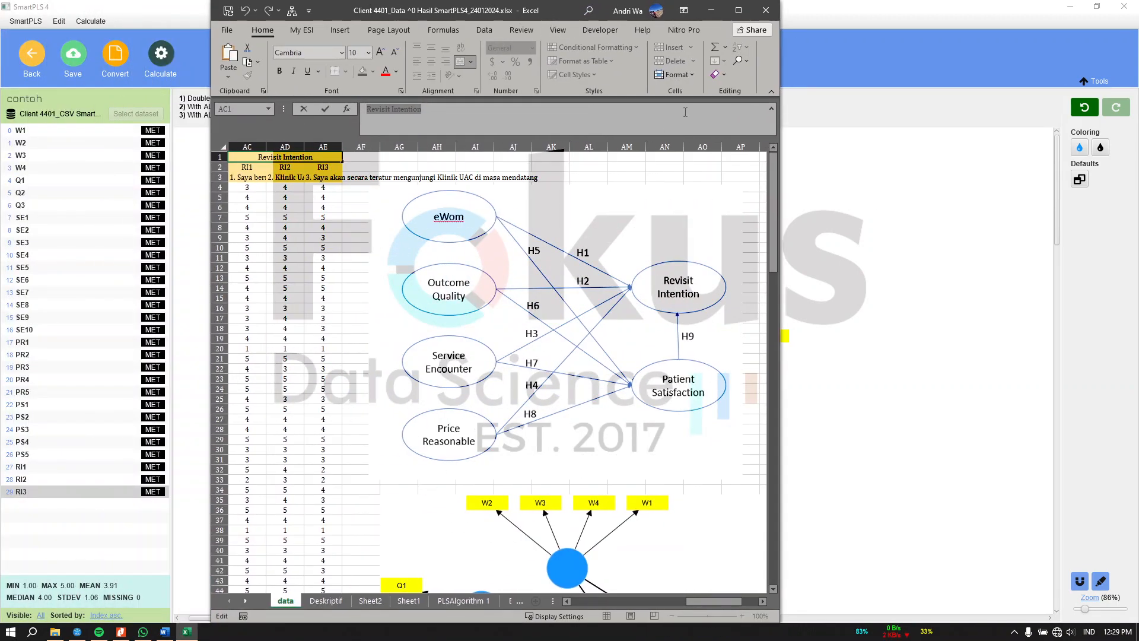
left_click(713, 11)
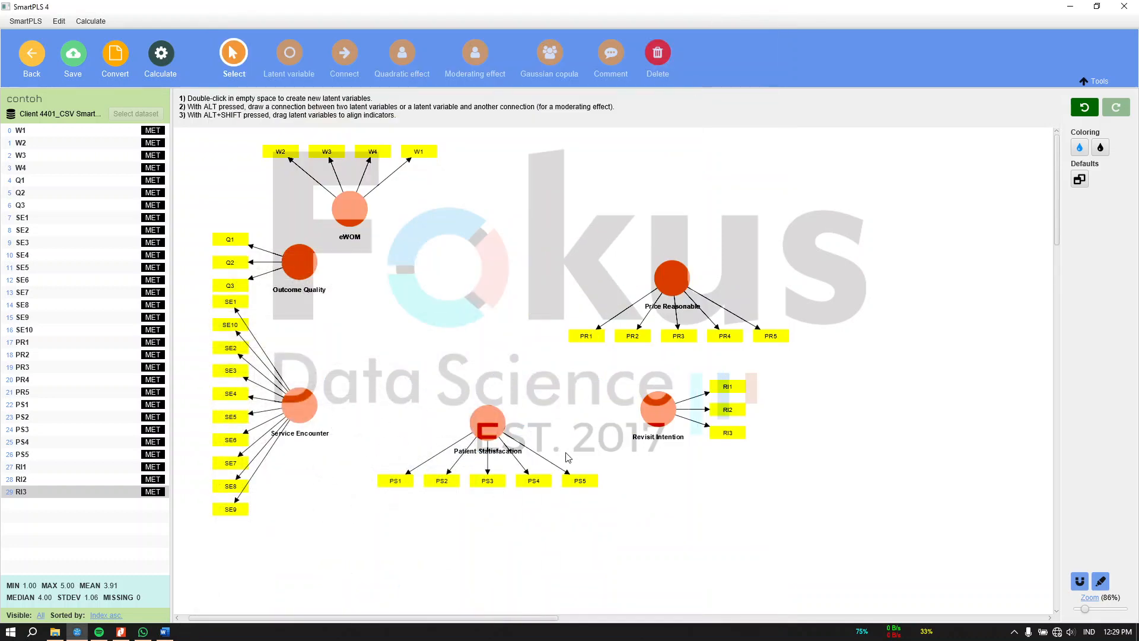
Back in SmartPLS, move Price Reasonable with its indicators below Service Encounter and raise Patient Statisfacation with its indicators towards mid-height
left_click_drag(669, 293, 347, 521)
left_click(486, 428)
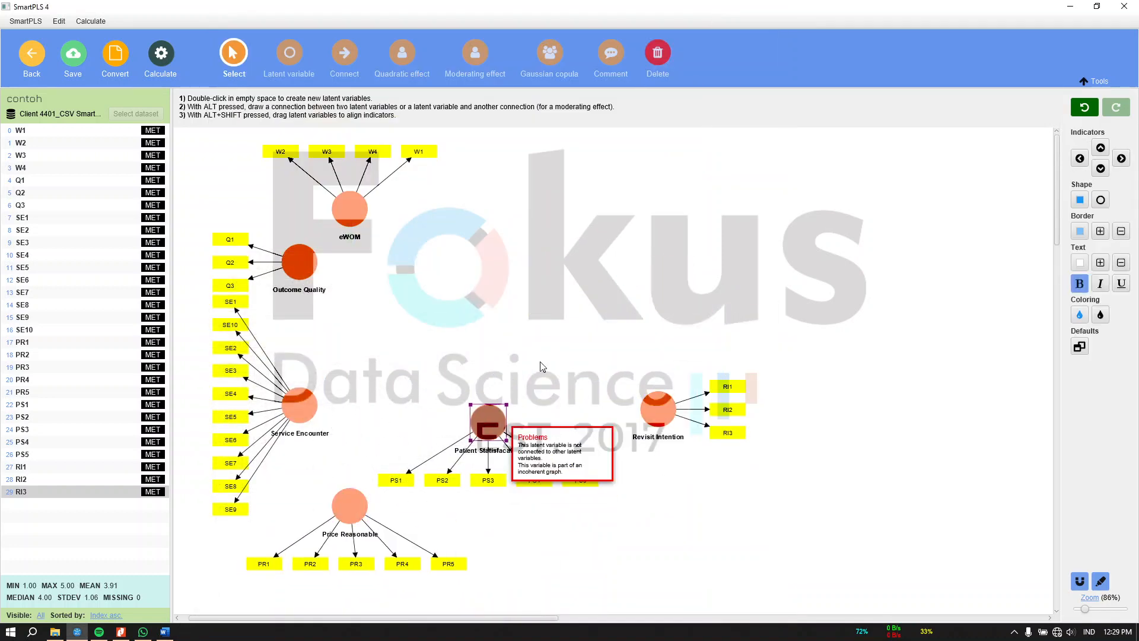
left_click_drag(486, 428, 567, 281)
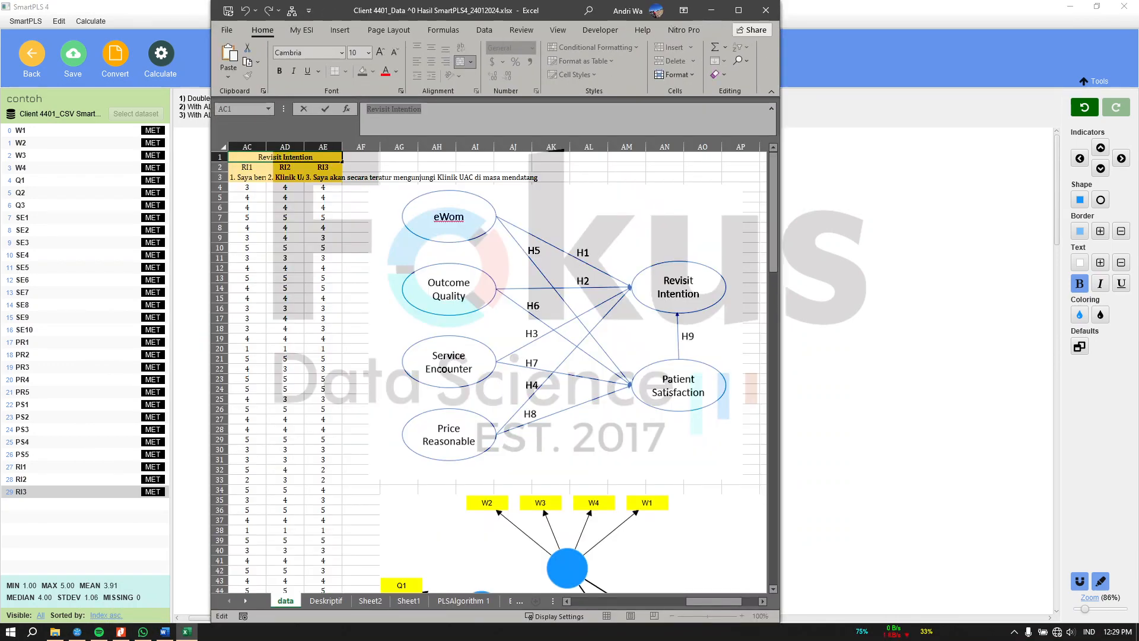
Following the Excel diagram, place Revisit Intention above Patient Statisfacation and align the PS indicators on the right side of their variable
key("alt+Tab")
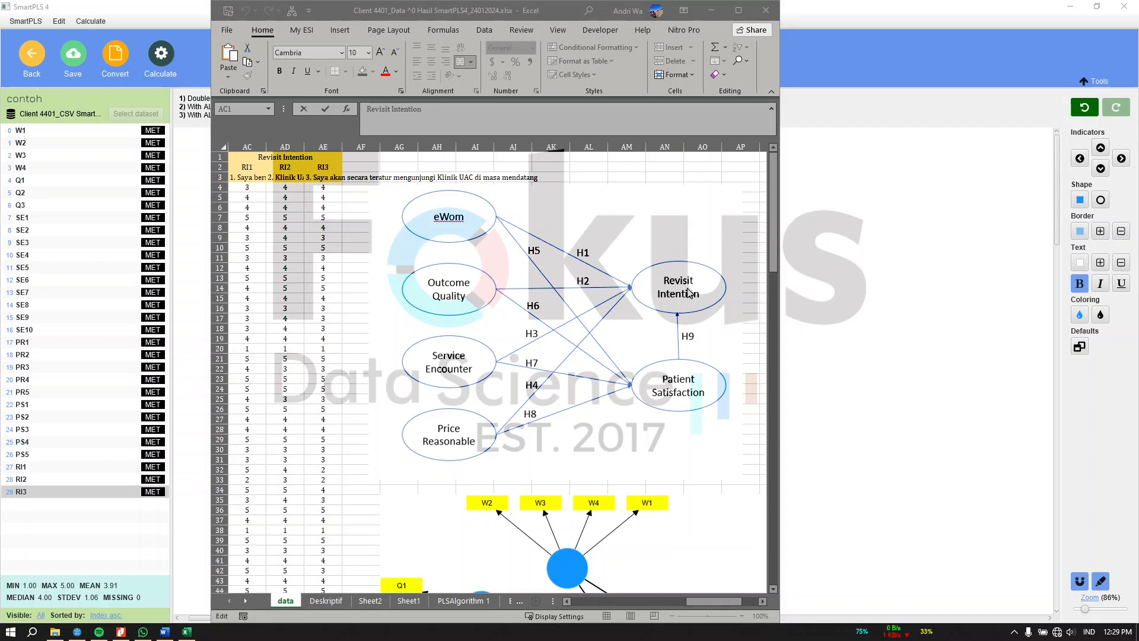
left_click(871, 363)
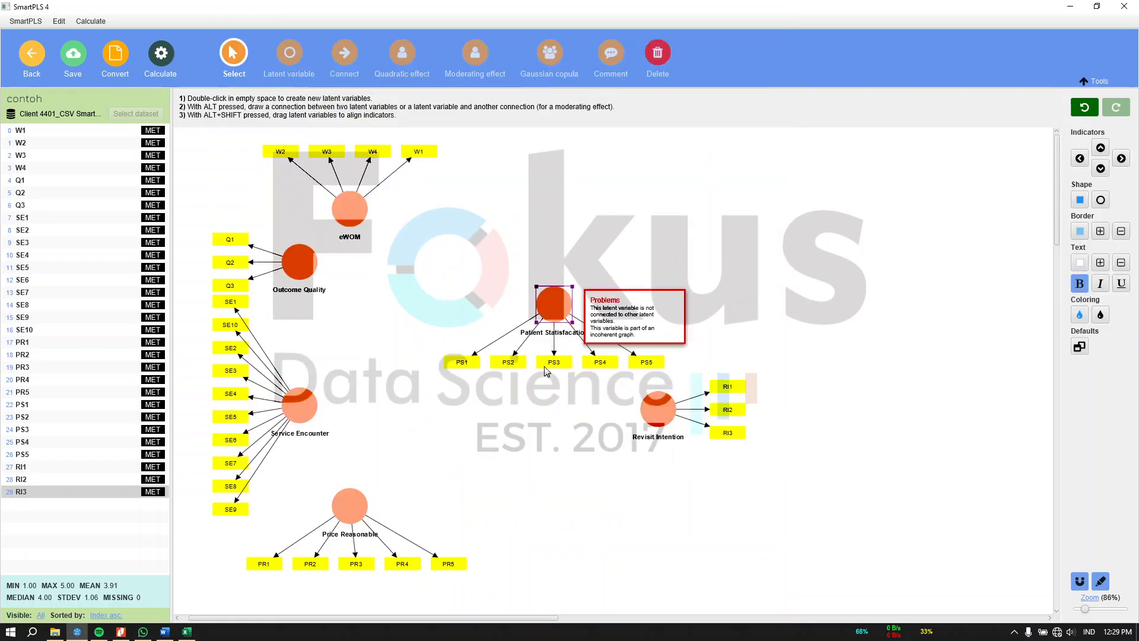
left_click_drag(545, 366, 526, 479)
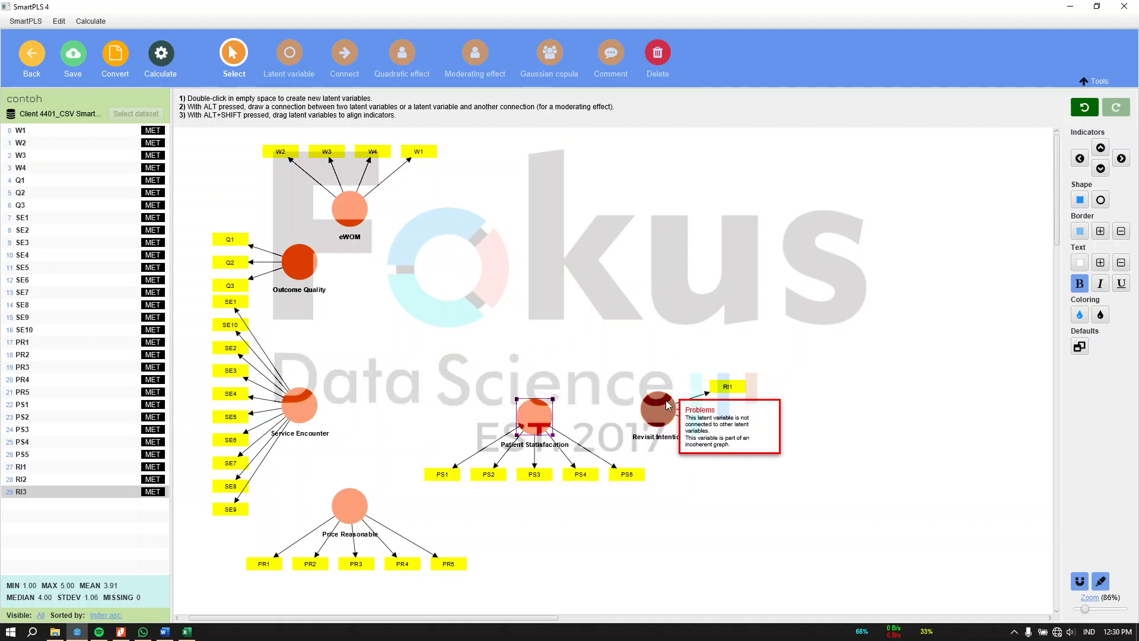
left_click_drag(665, 400, 525, 291)
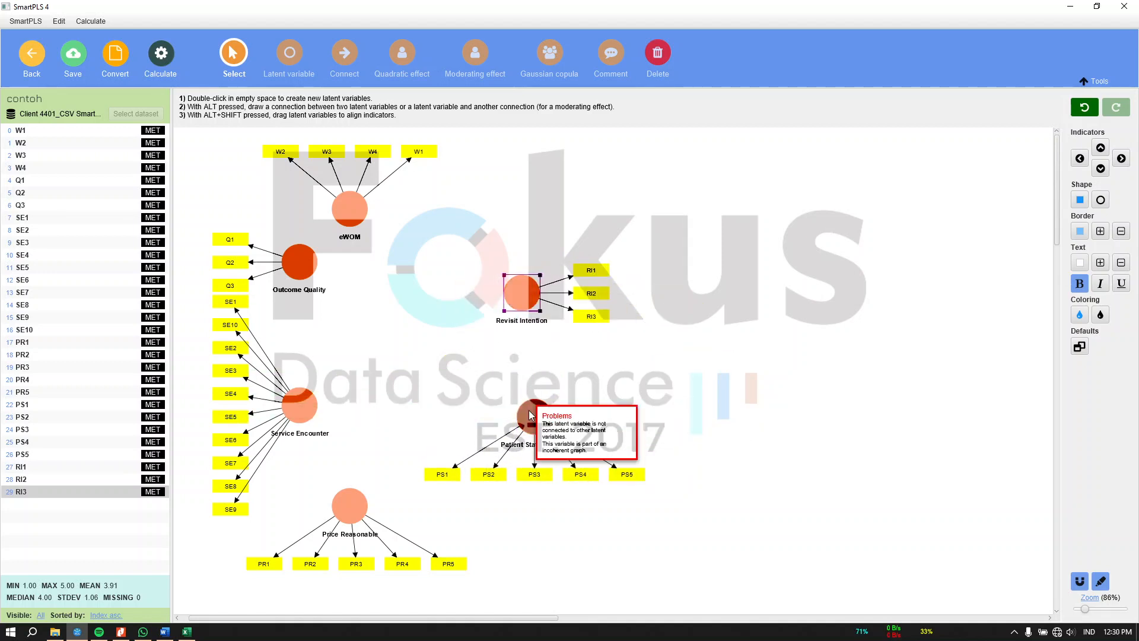
left_click_drag(530, 416, 518, 416)
left_click(1121, 158)
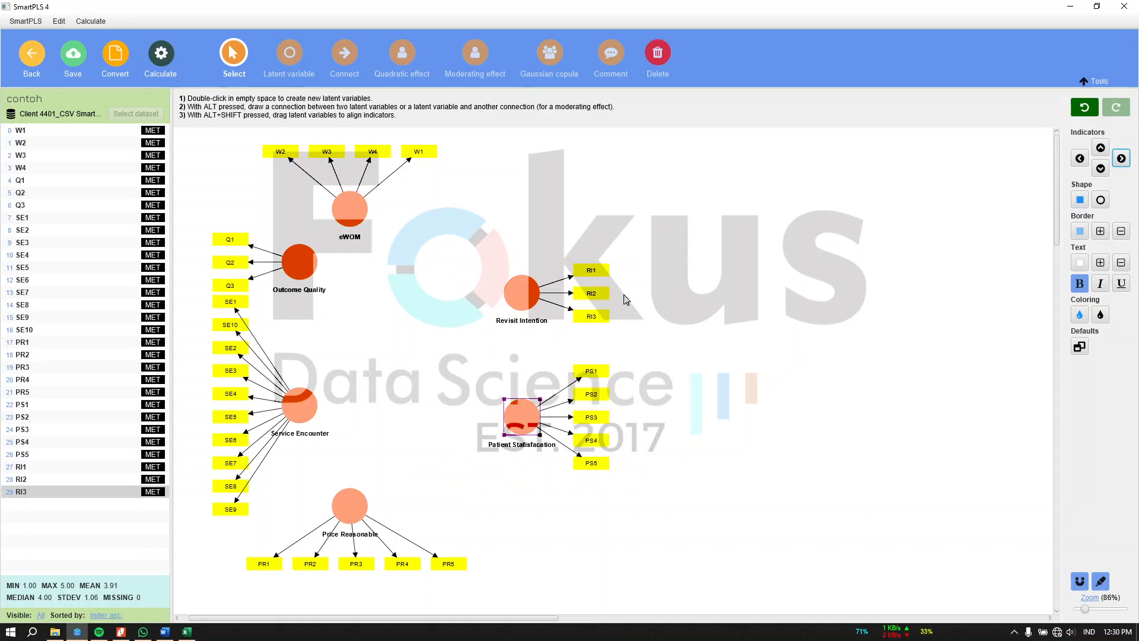
Widen the vertical gap between Revisit Intention and Patient Statisfacation, shifting both slightly closer to the independent variables
left_click_drag(509, 295, 509, 283)
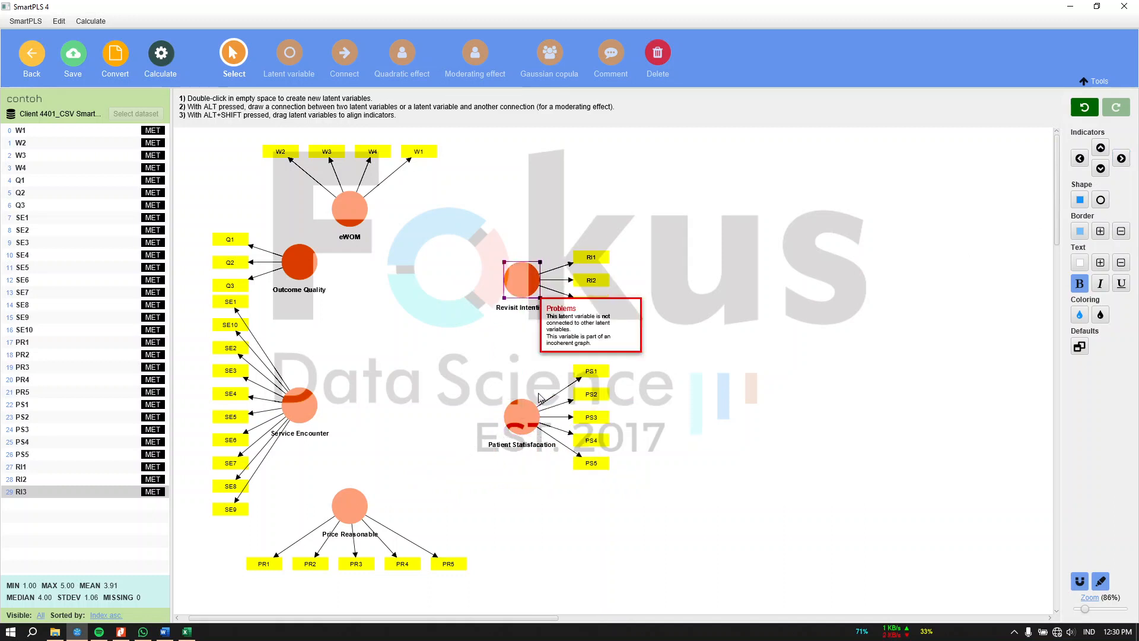
left_click_drag(512, 406, 493, 410)
left_click_drag(509, 287, 506, 283)
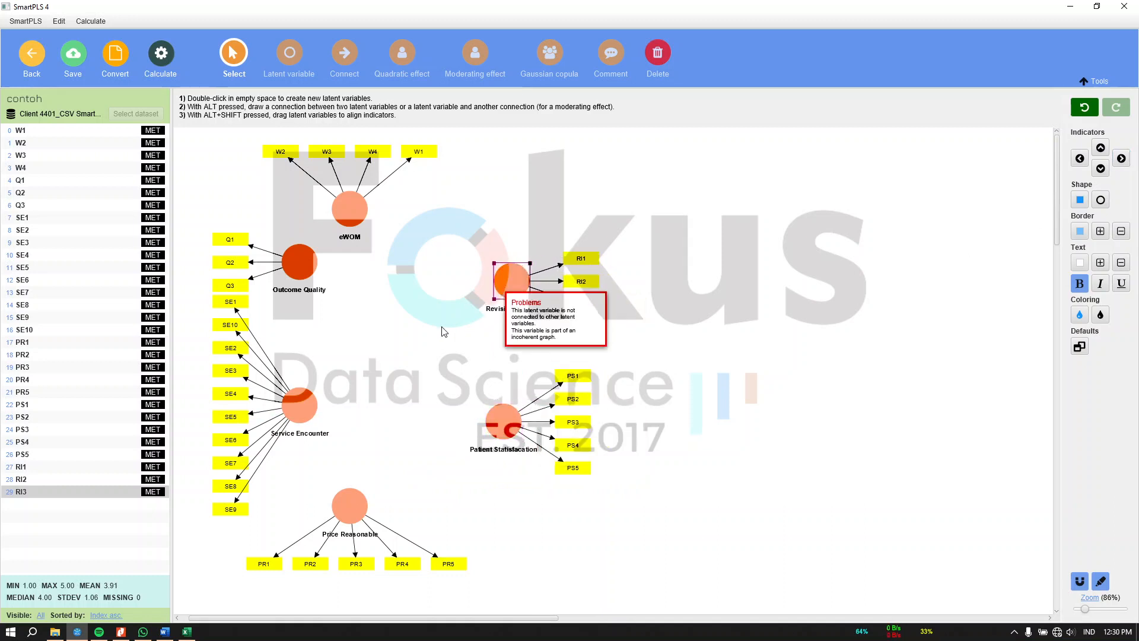
Shift the entire model to the right, closer to the middle of the canvas
key("ctrl+a")
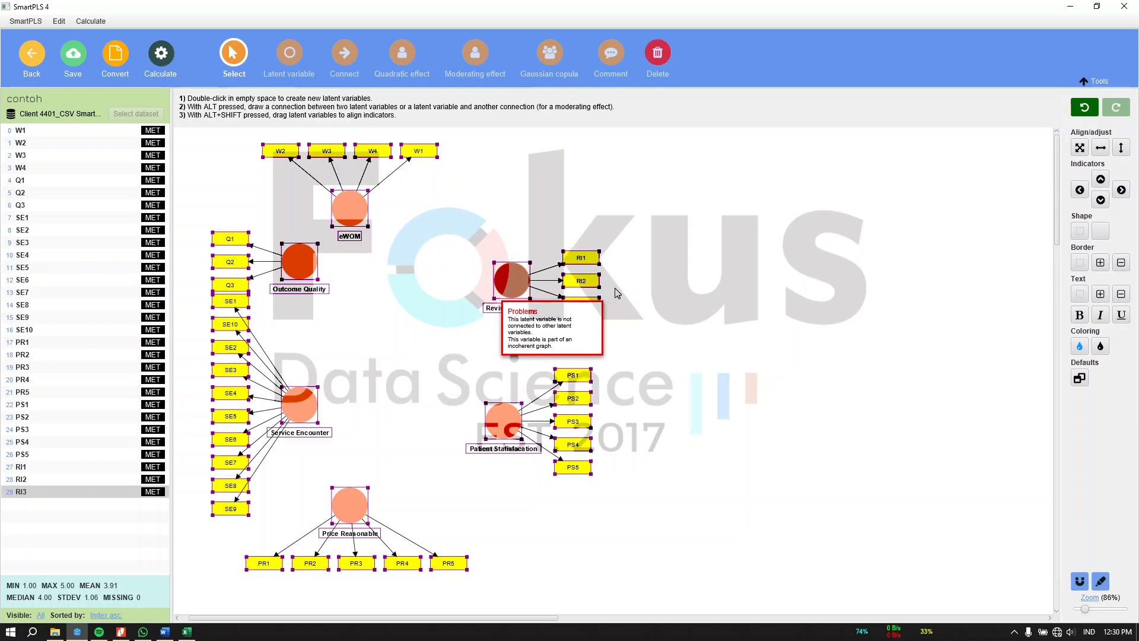
left_click_drag(615, 288, 623, 289)
left_click(817, 328)
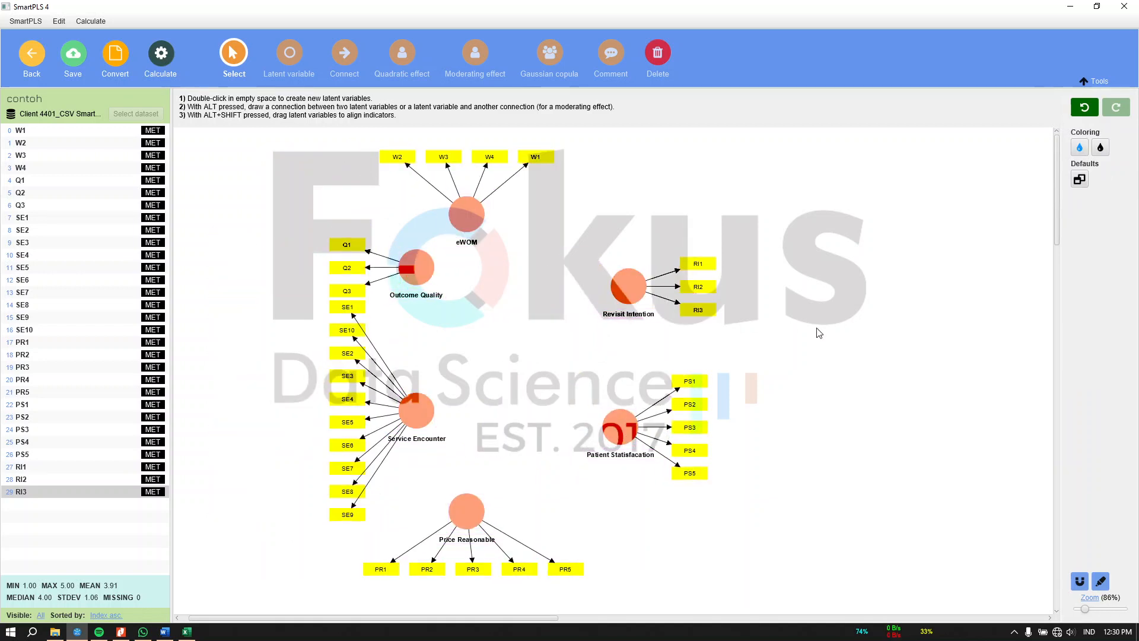
Fine-tune the layout by moving eWOM, Revisit Intention and Patient Statisfacation slightly outward with their indicators
left_click_drag(458, 232, 471, 222)
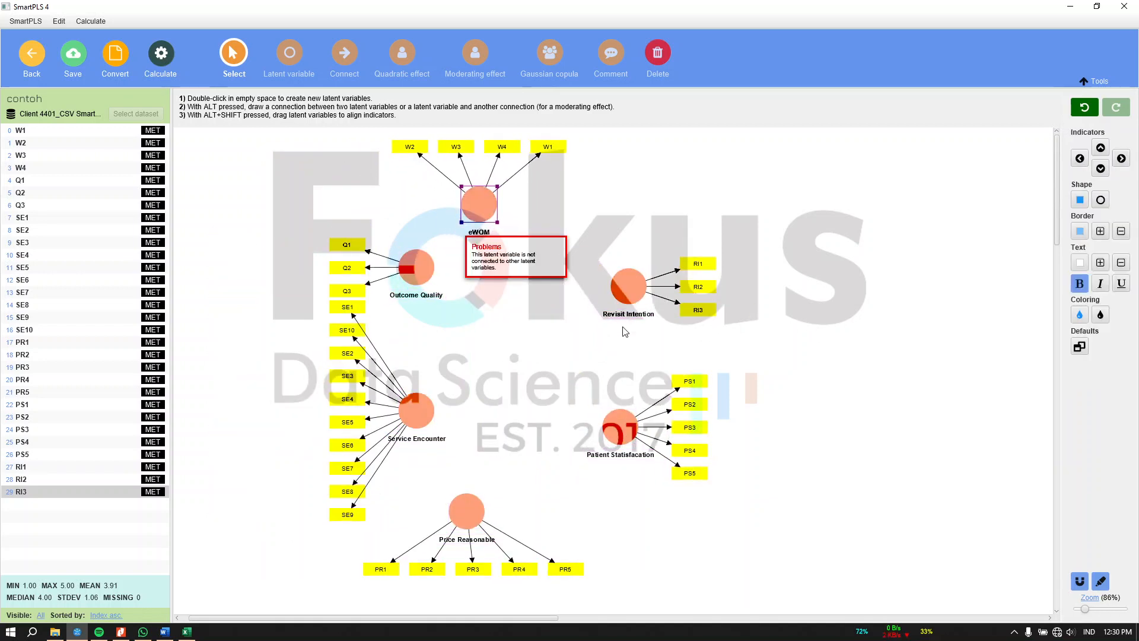
left_click_drag(618, 420, 617, 416)
left_click_drag(622, 295, 634, 281)
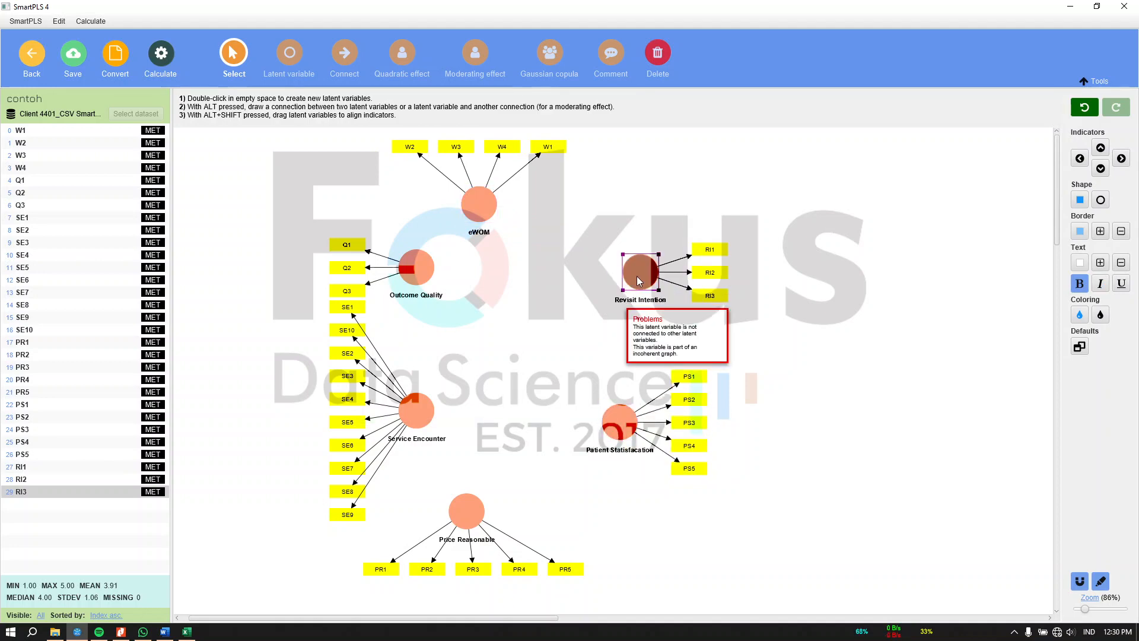
left_click_drag(627, 420, 636, 425)
left_click(842, 328)
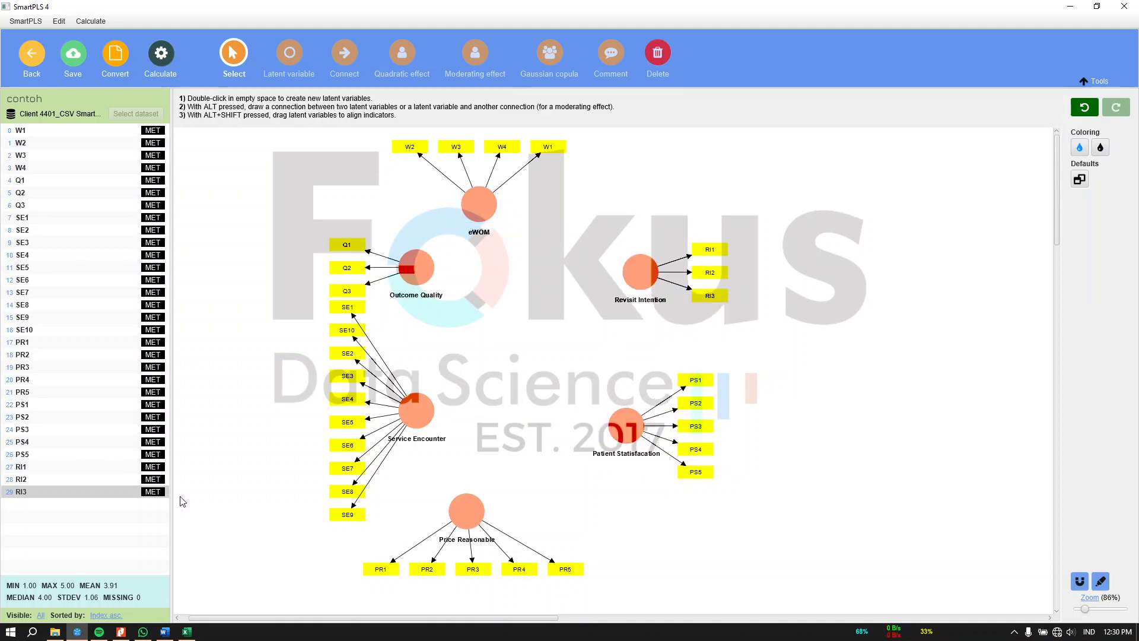
Switch to the Word report and examine the paths between constructs in its outer model figure
left_click(171, 631)
left_click(171, 631)
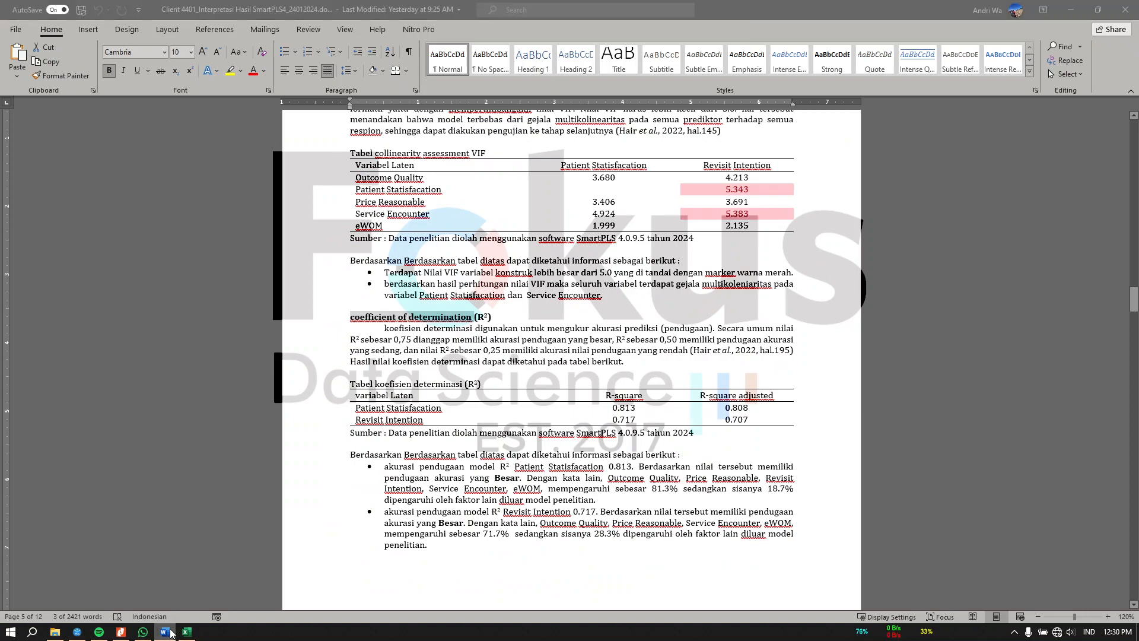
left_click(171, 632)
scroll(720, 435, "up", 20)
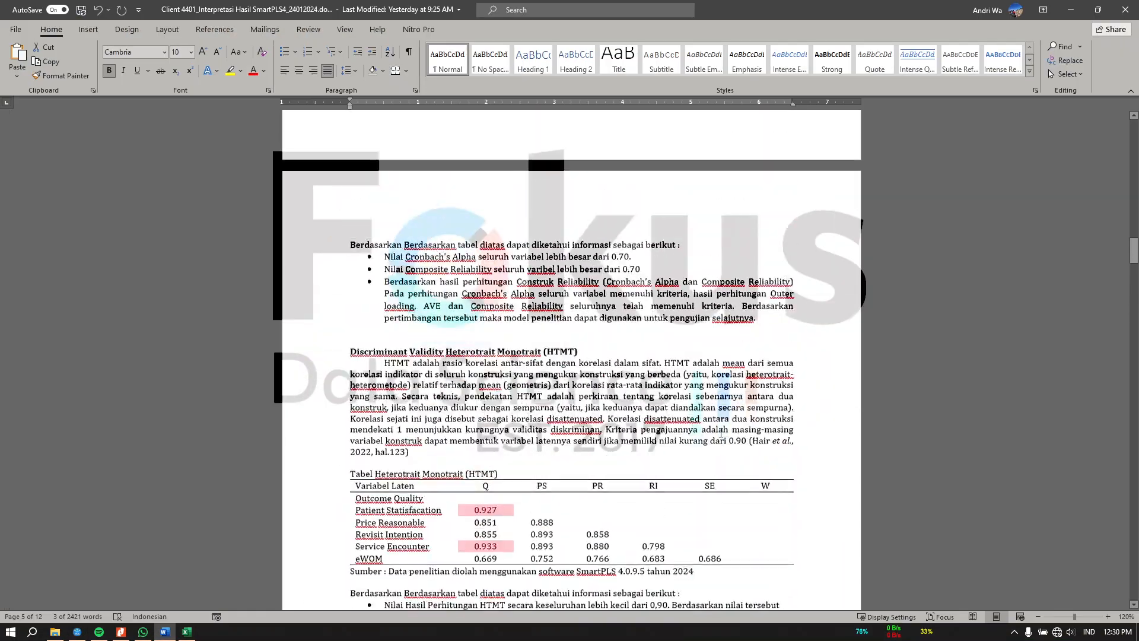
scroll(720, 435, "up", 15)
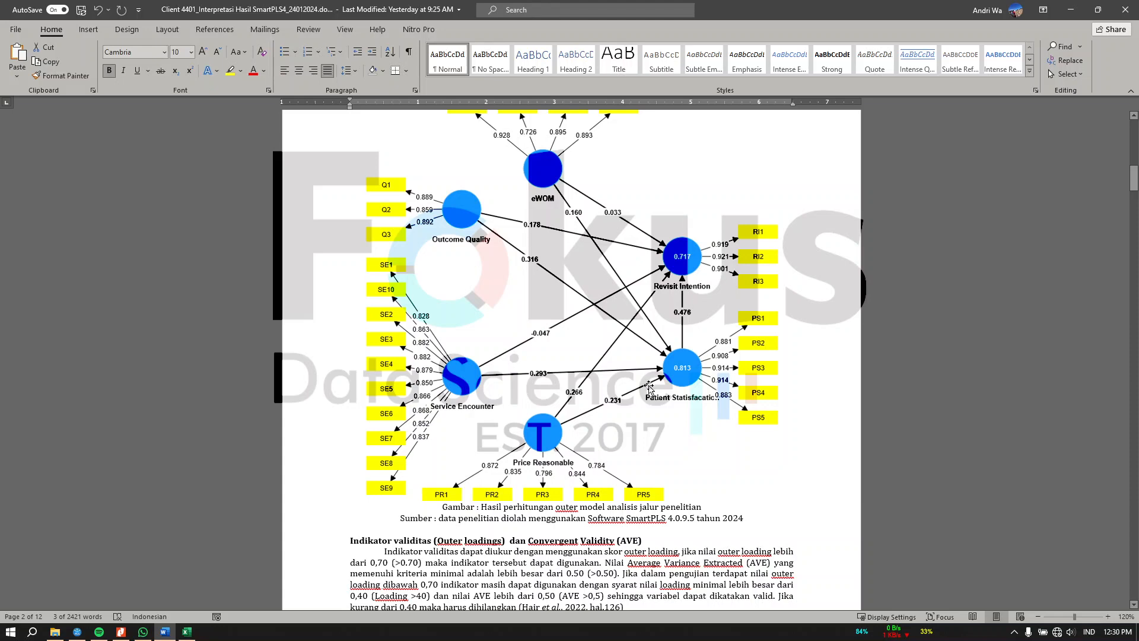
left_click(1072, 13)
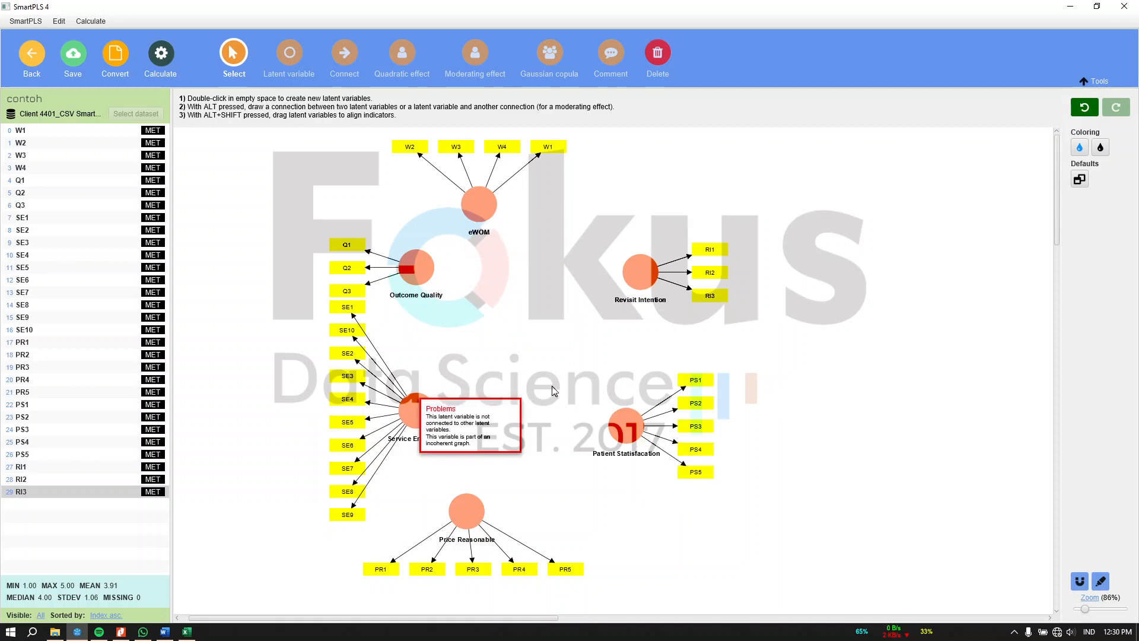
Connect eWOM, Outcome Quality, Service Encounter and Price Reasonable each to Revisit Intention
left_click(345, 54)
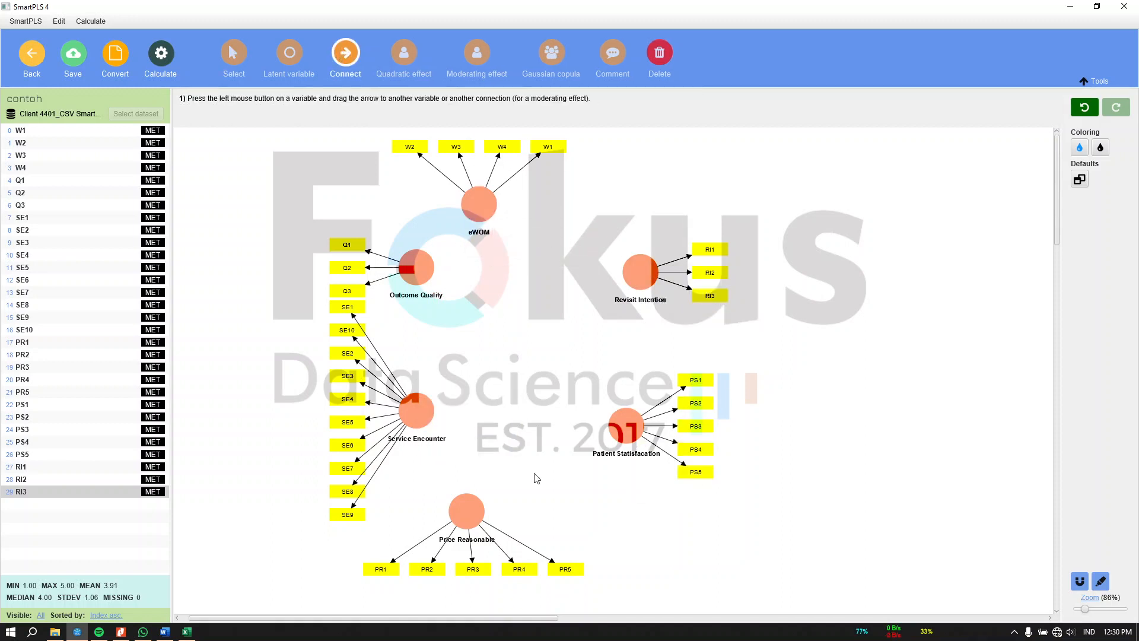
left_click_drag(494, 212, 637, 273)
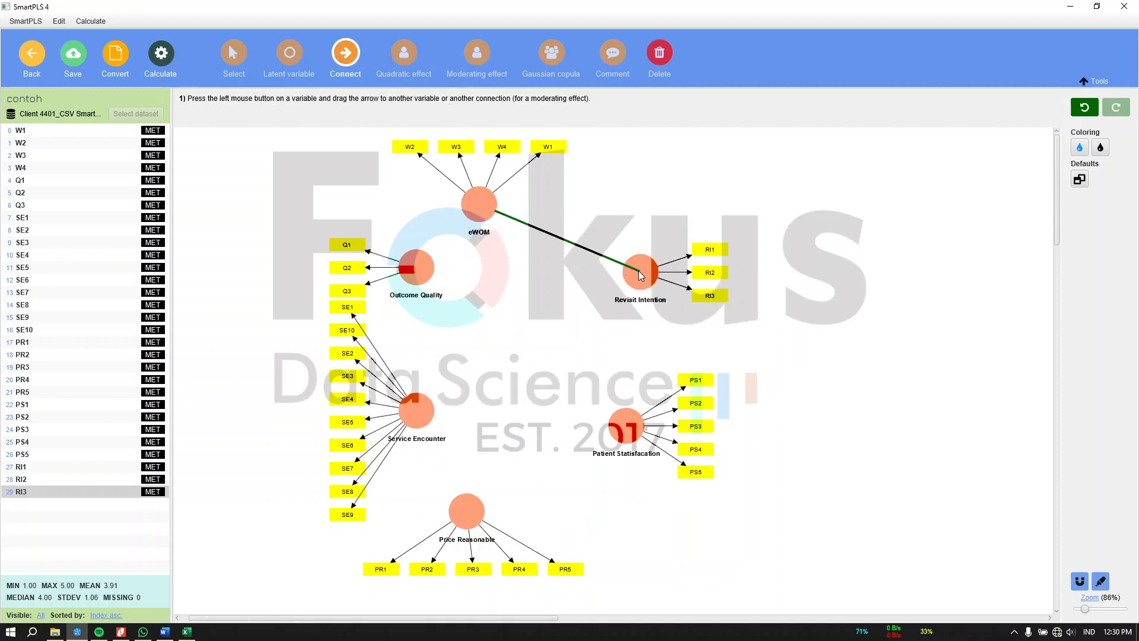
left_click_drag(418, 268, 644, 279)
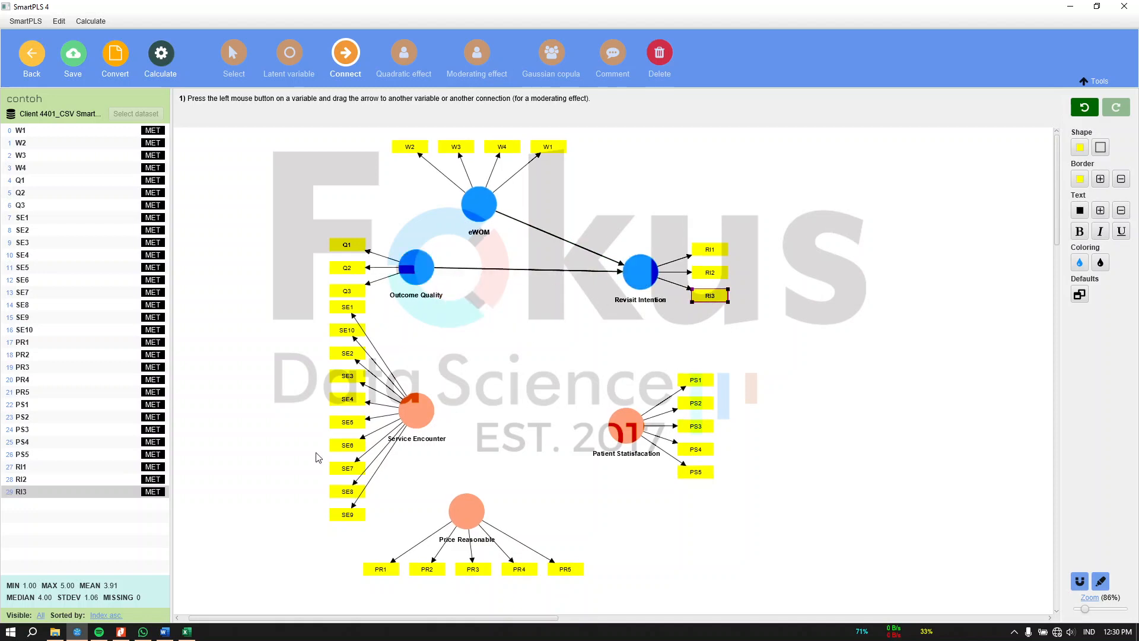
left_click_drag(416, 409, 642, 283)
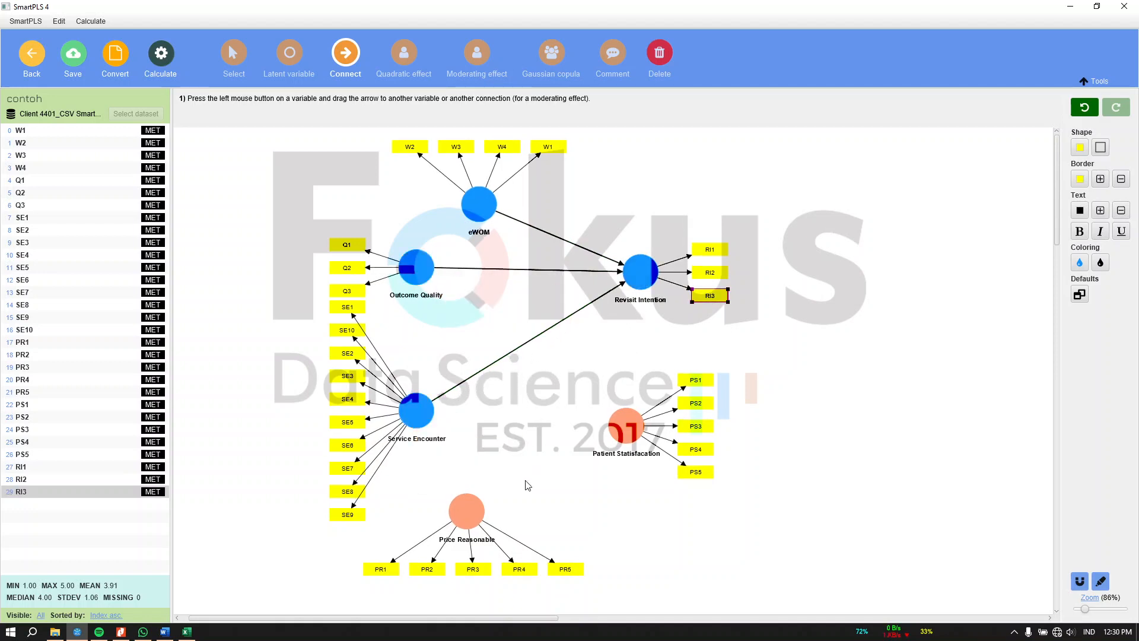
left_click_drag(466, 511, 640, 277)
Draw paths from eWOM, Outcome Quality, Service Encounter and Price Reasonable to Patient Statisfacation
left_click_drag(484, 216, 626, 424)
mouse_move(429, 276)
left_mouse_down()
mouse_move(570, 368)
mouse_move(623, 427)
left_mouse_up()
left_click_drag(416, 409, 623, 429)
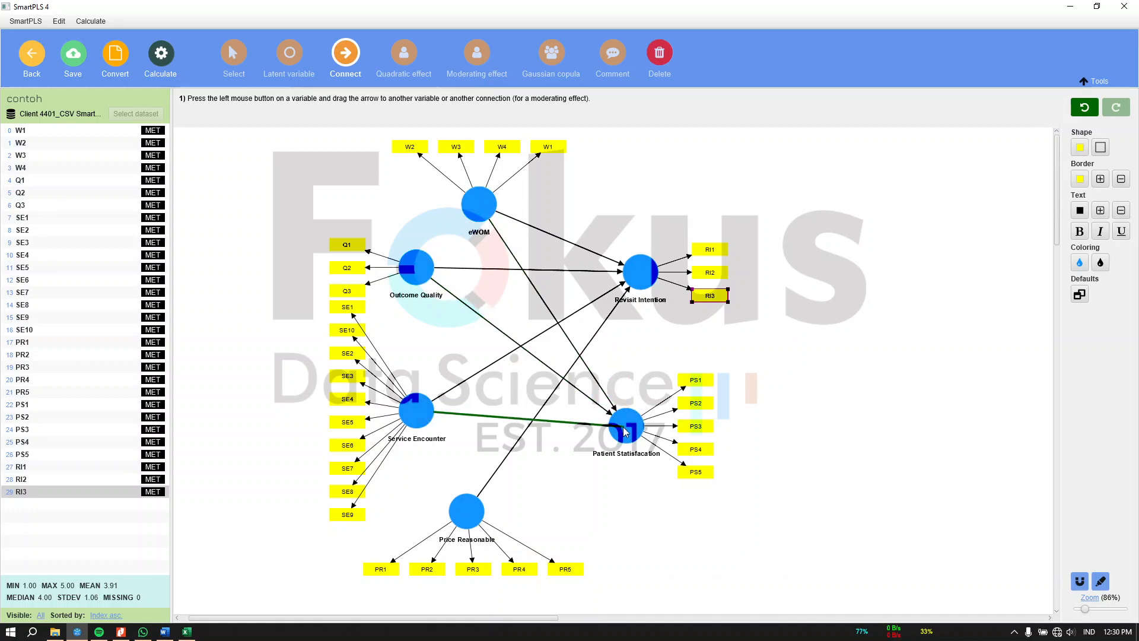
left_click_drag(466, 511, 629, 428)
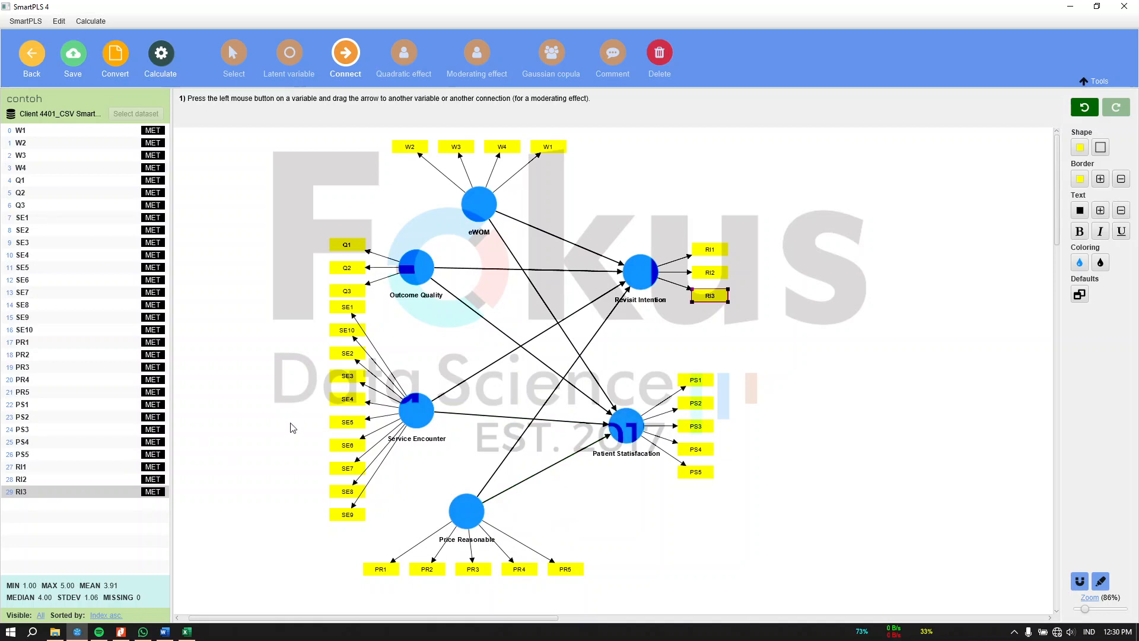
Check the outer model figure in the Word report and connect Patient Statisfacation to Revisit Intention
left_click(169, 634)
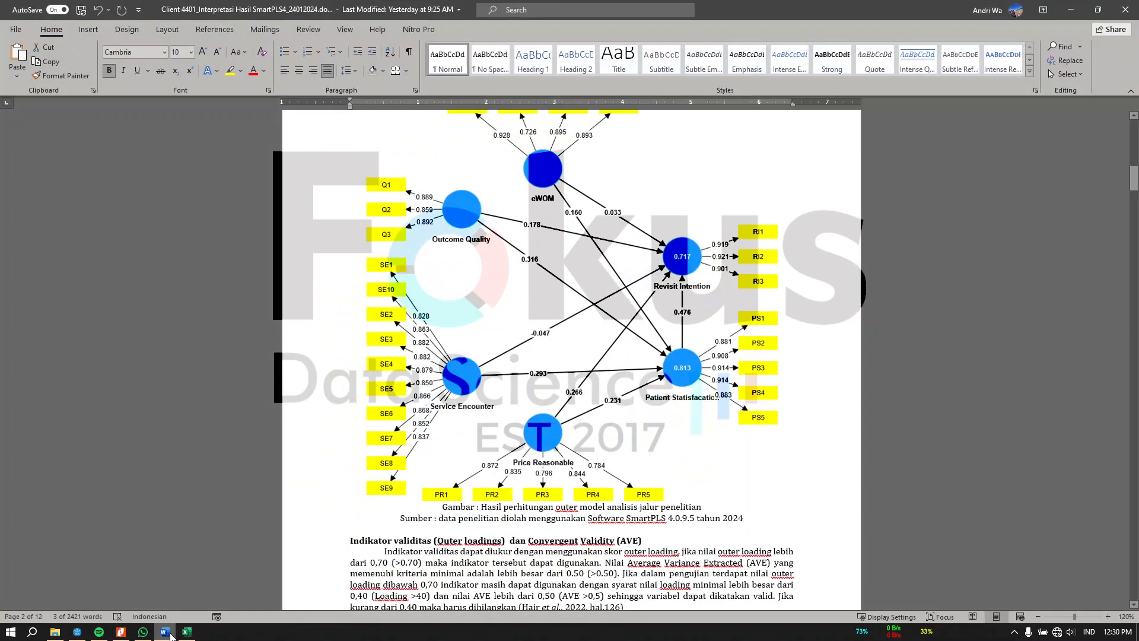
left_click(169, 633)
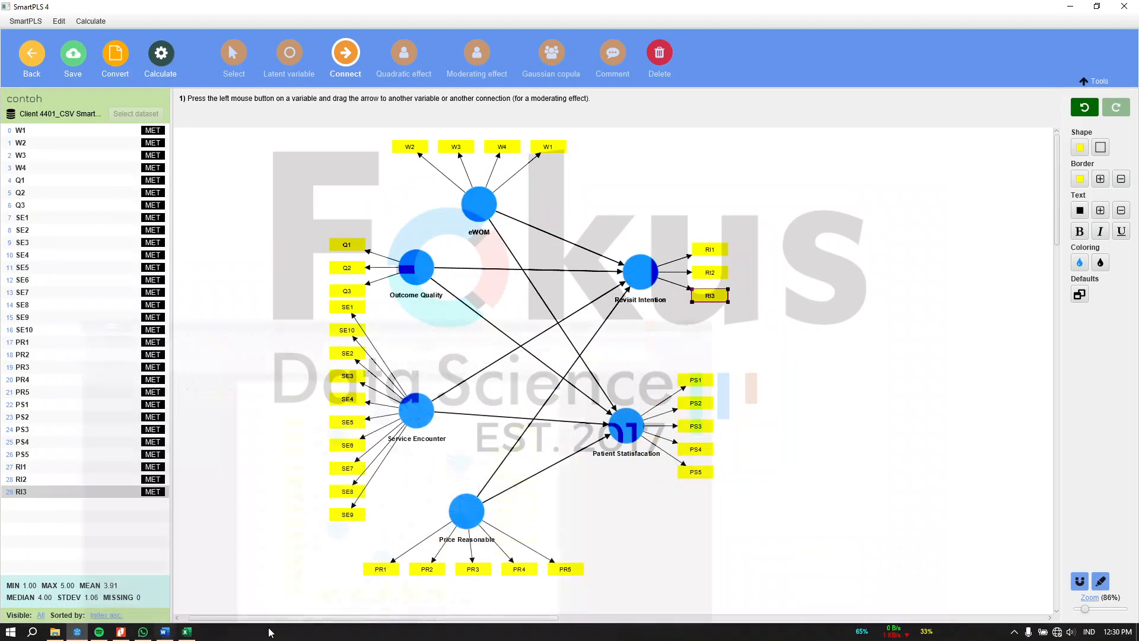
left_click_drag(630, 407, 638, 274)
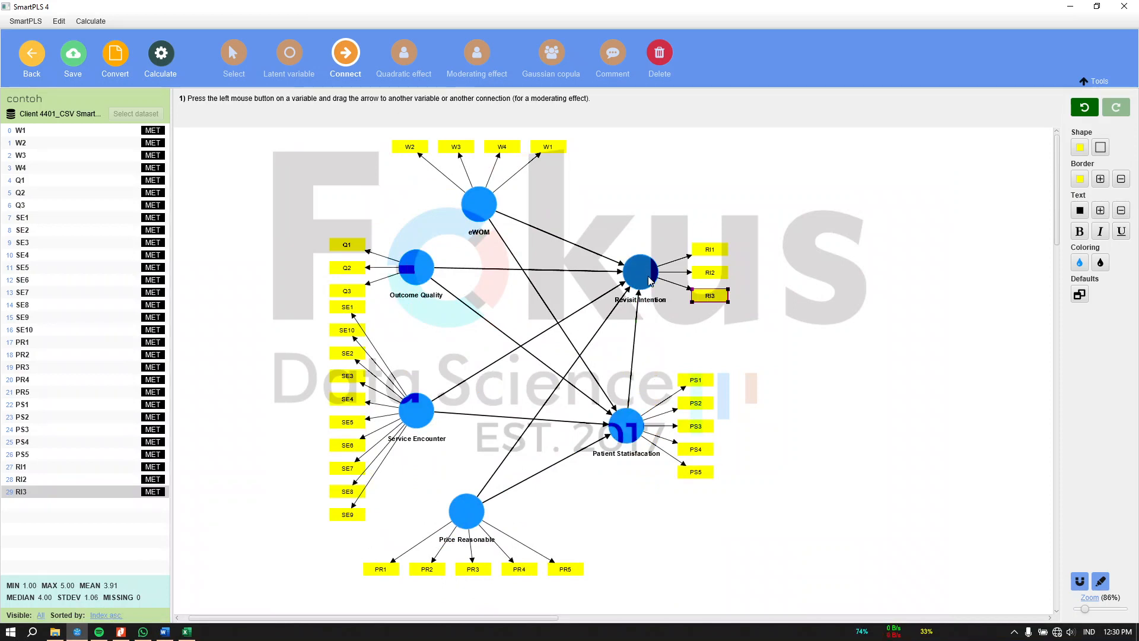
Return to selection mode and shift Patient Statisfacation right and Revisit Intention up and right to straighten the path between them
left_click(234, 52)
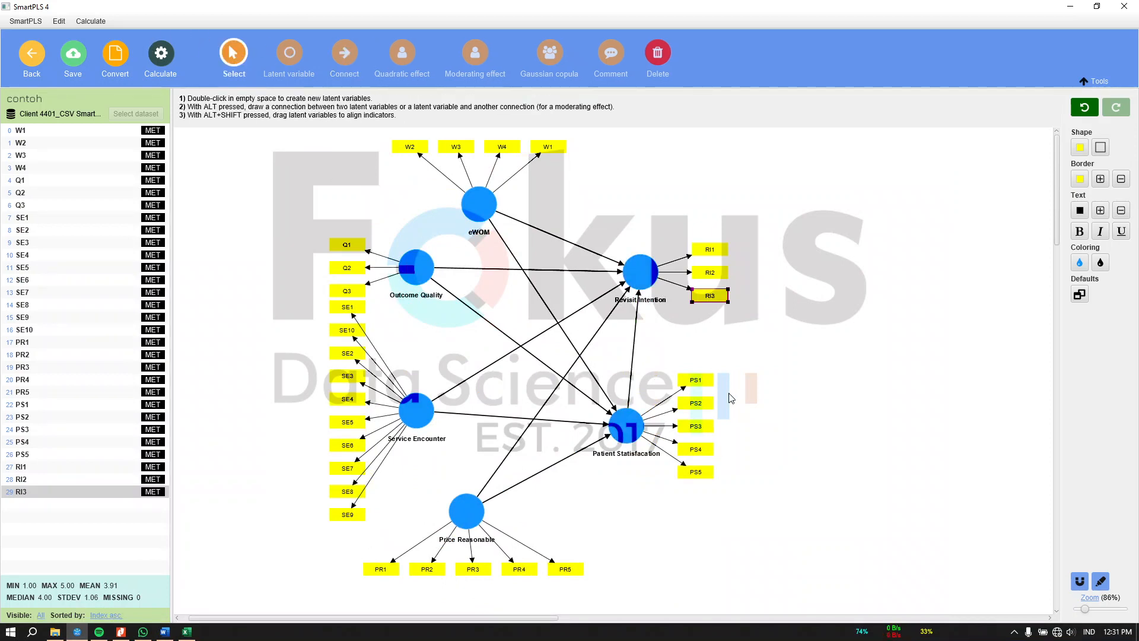
left_click_drag(629, 444, 642, 436)
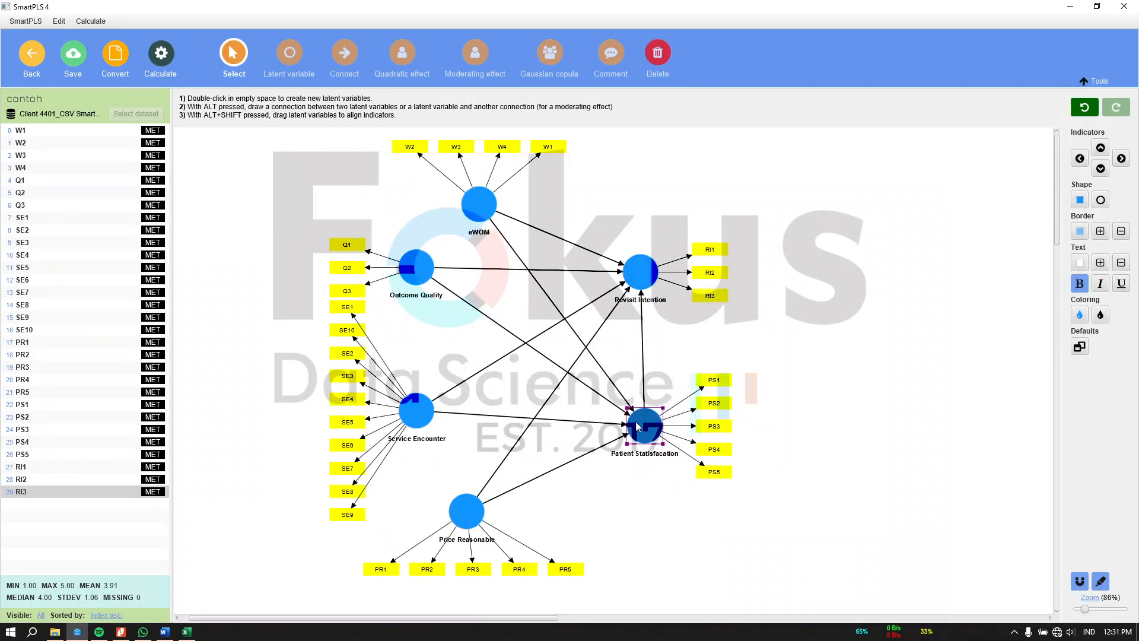
left_click(639, 252)
left_click_drag(641, 267, 650, 258)
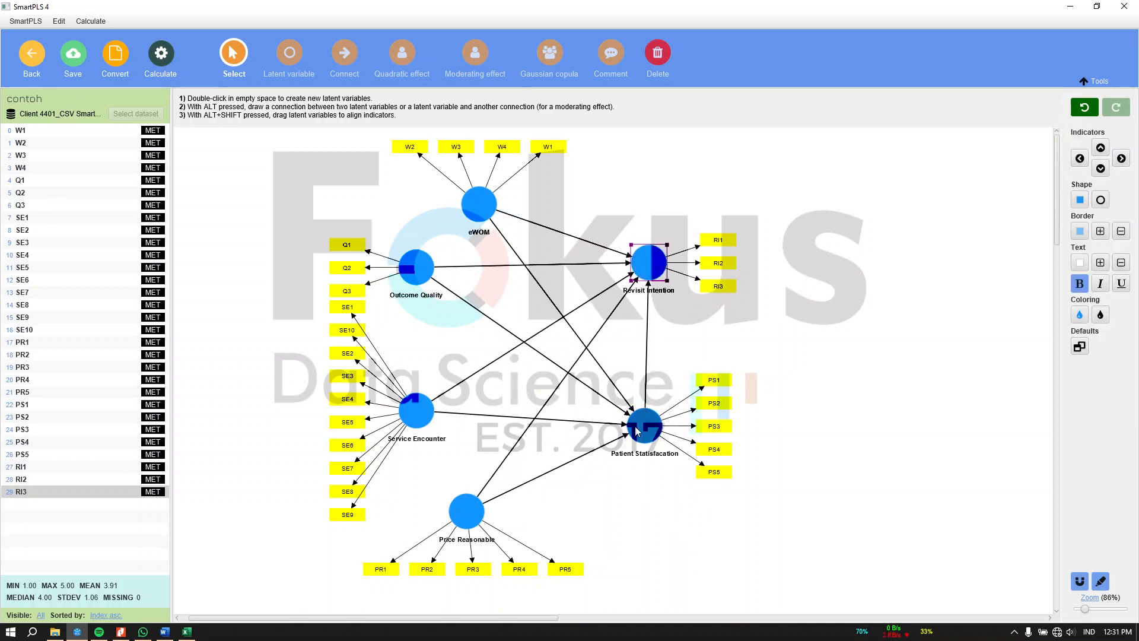
Move Patient Statisfacation lower, directly beneath Revisit Intention so their path is vertical, and save the model
left_click_drag(639, 437, 644, 473)
left_click(662, 387)
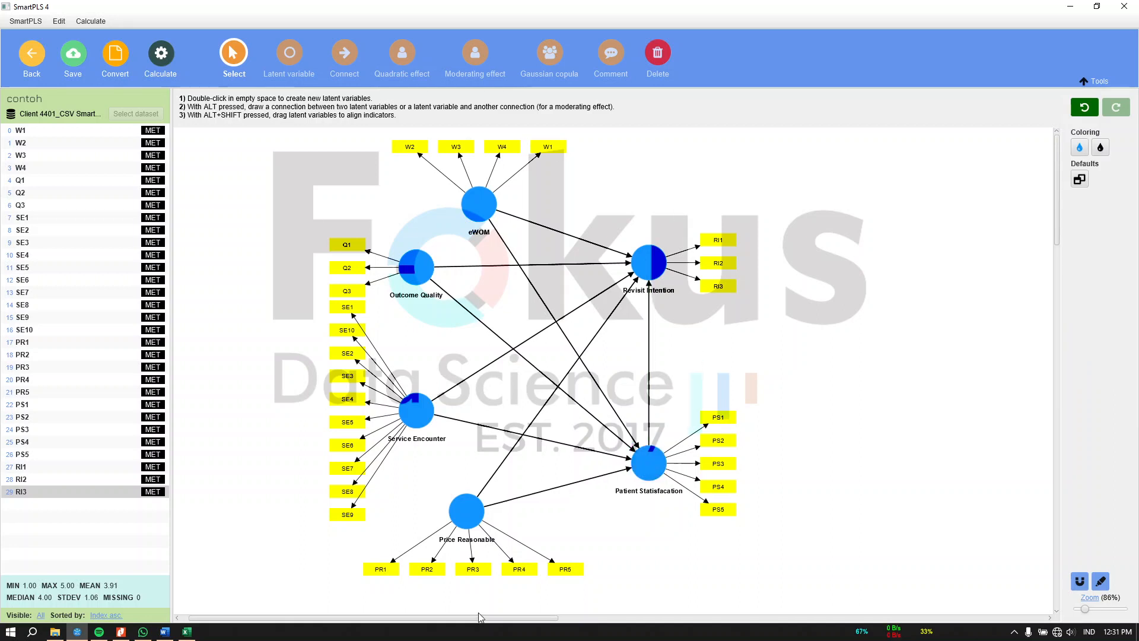
left_click(73, 56)
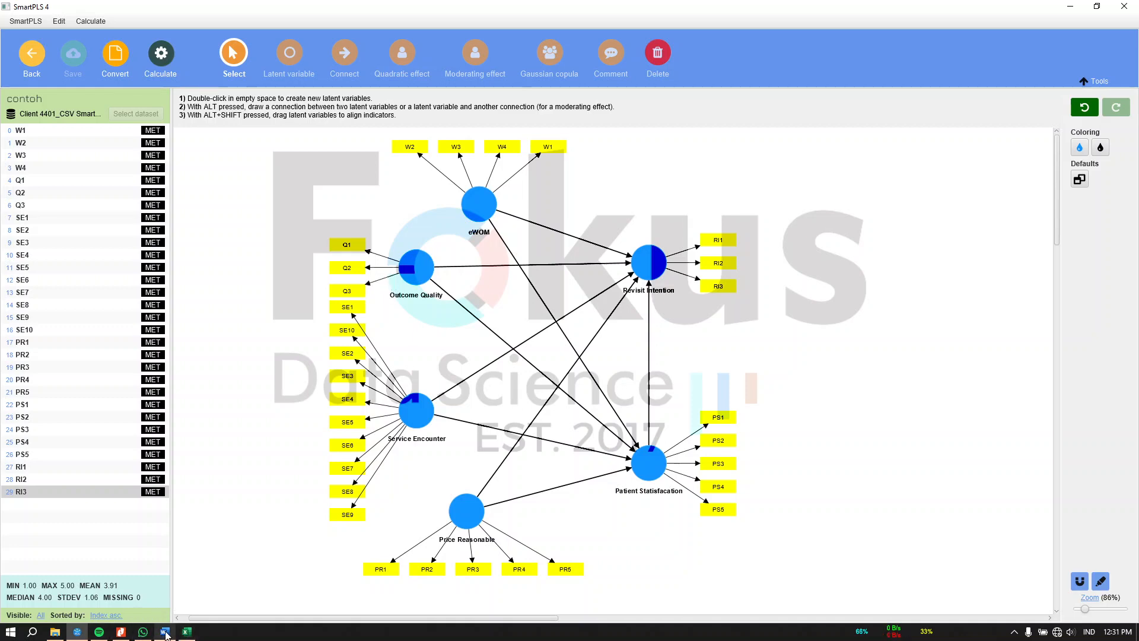
Check the research model figure in the Word report and return to the SmartPLS model
left_click(165, 631)
scroll(651, 481, "down", 4)
scroll(651, 480, "up", 5)
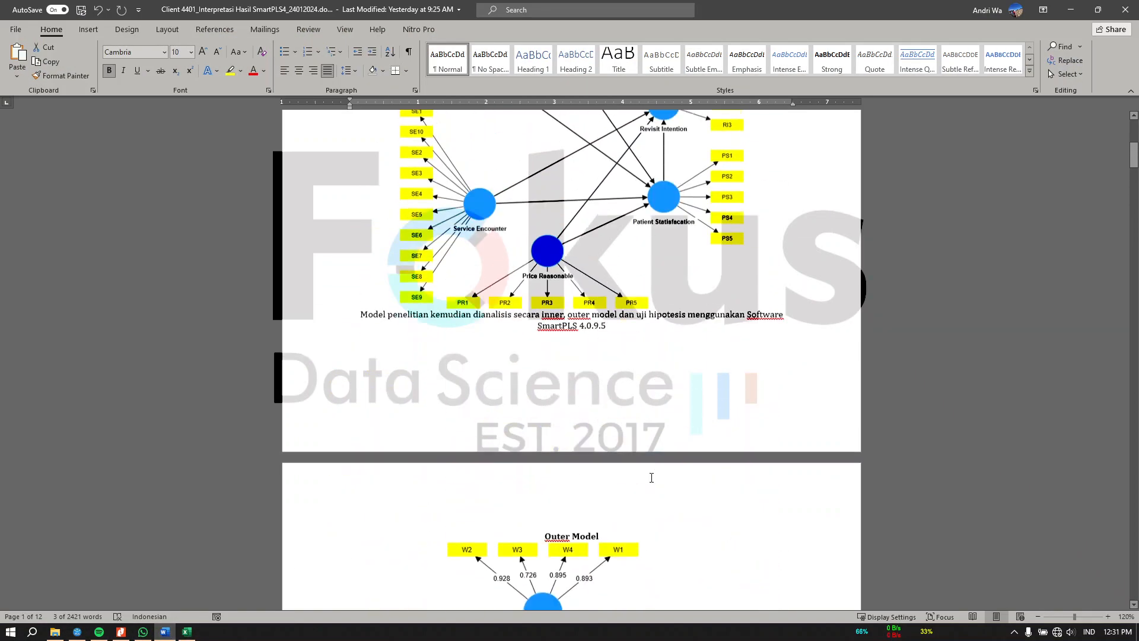
scroll(565, 496, "down", 4)
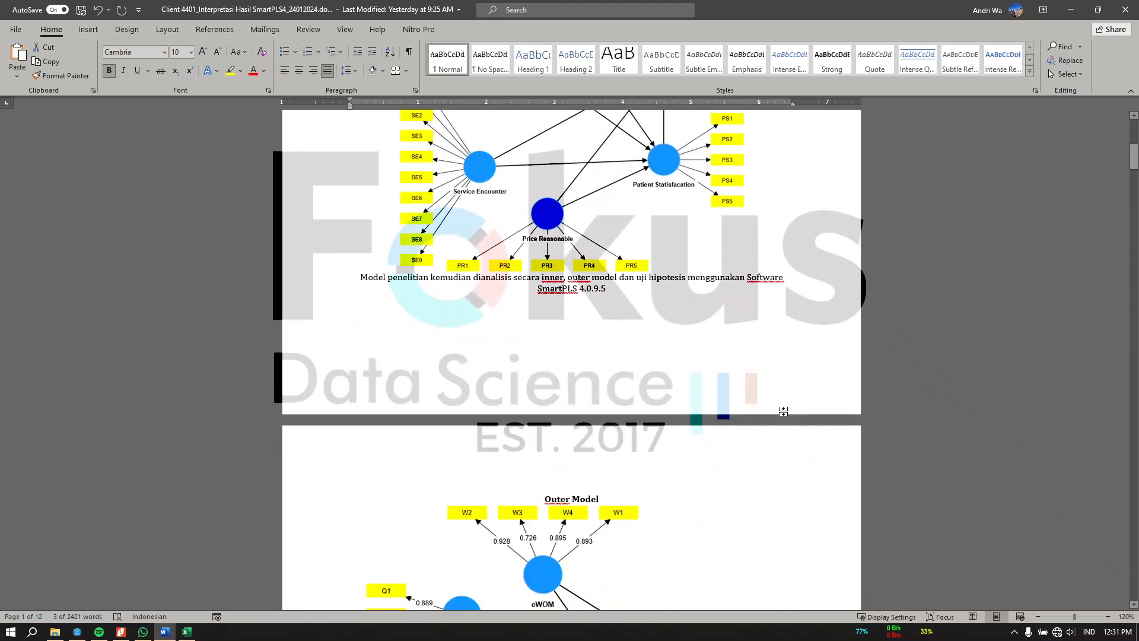
left_click(1070, 10)
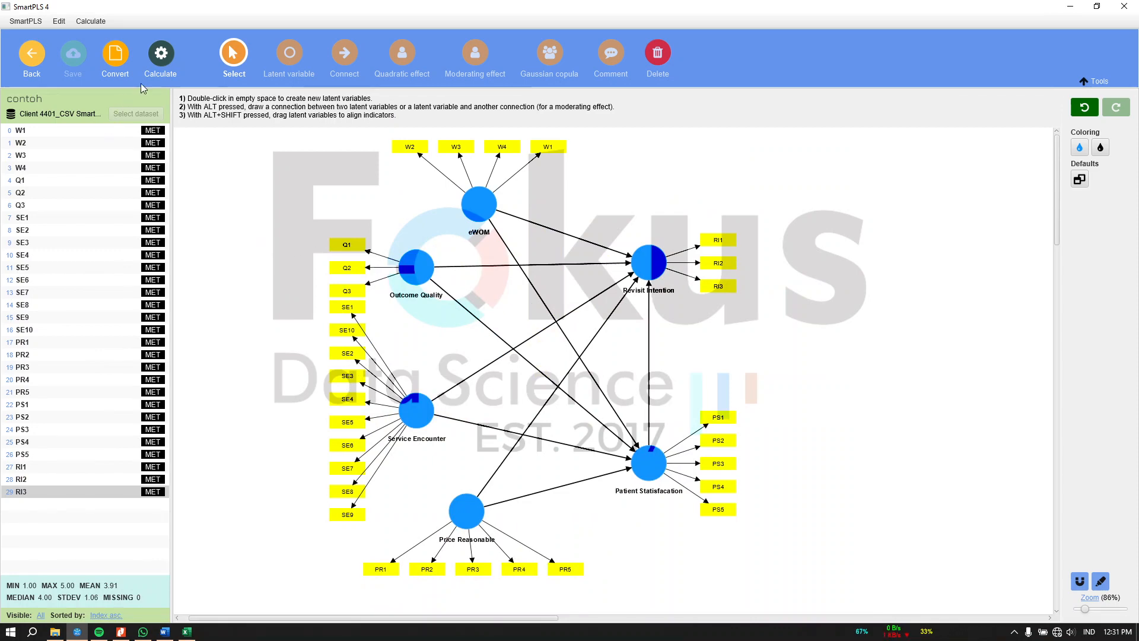
Run the PLS-SEM algorithm with the Path weighting scheme, standardized results and default initial weights, opening the report
left_click(160, 55)
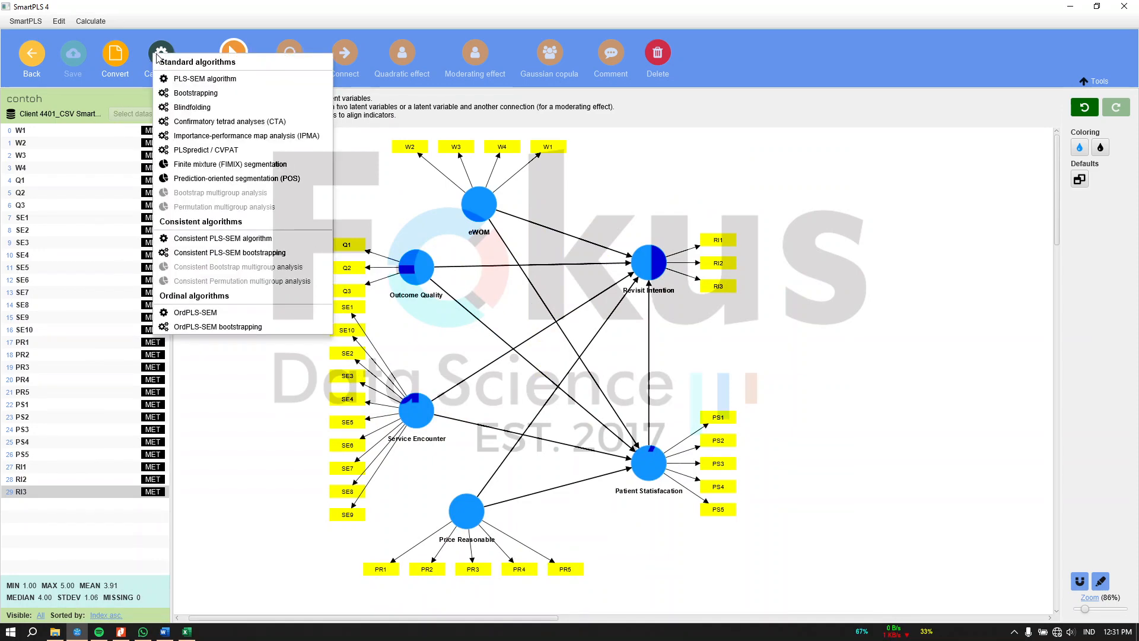
left_click(208, 79)
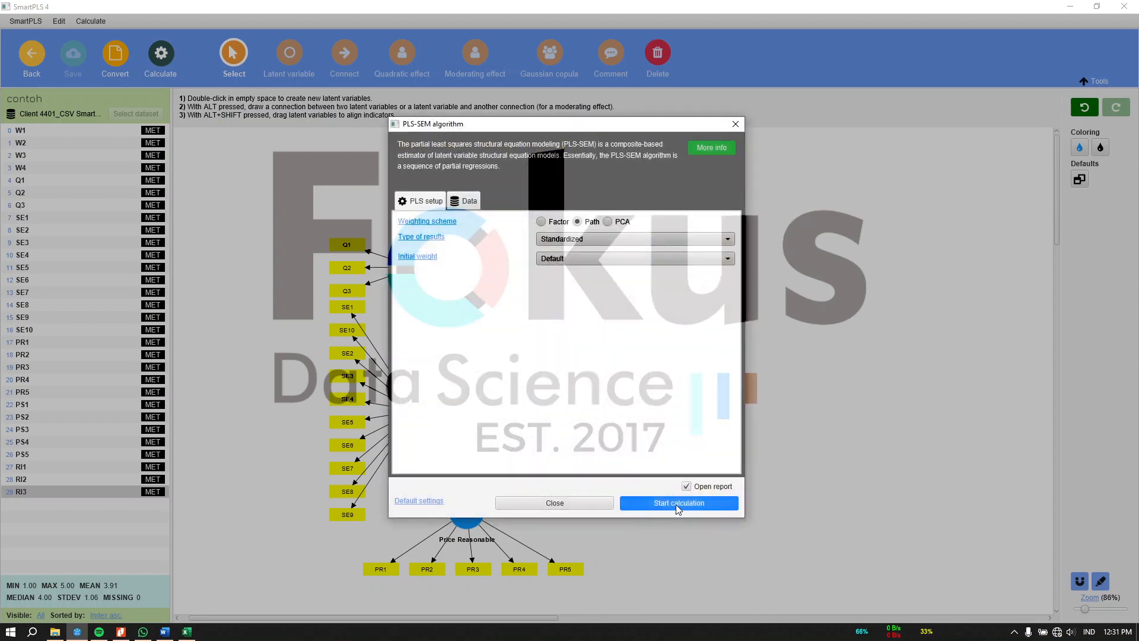
left_click(677, 507)
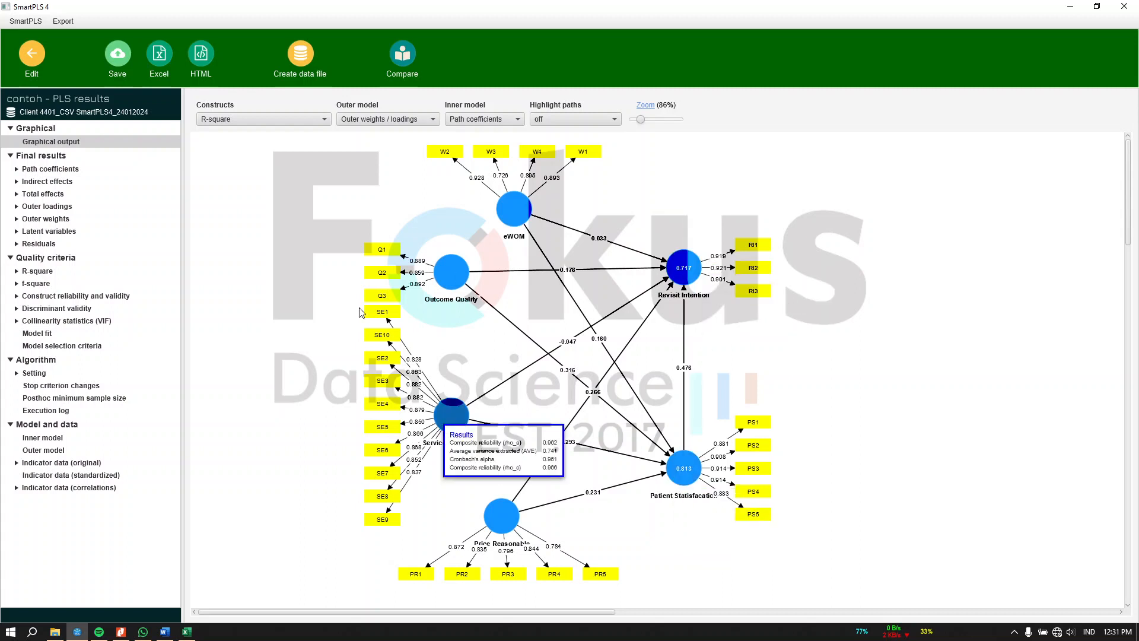
Examine the collinearity statistics (VIF) for the outer model list and the inner model matrix
left_click(95, 321)
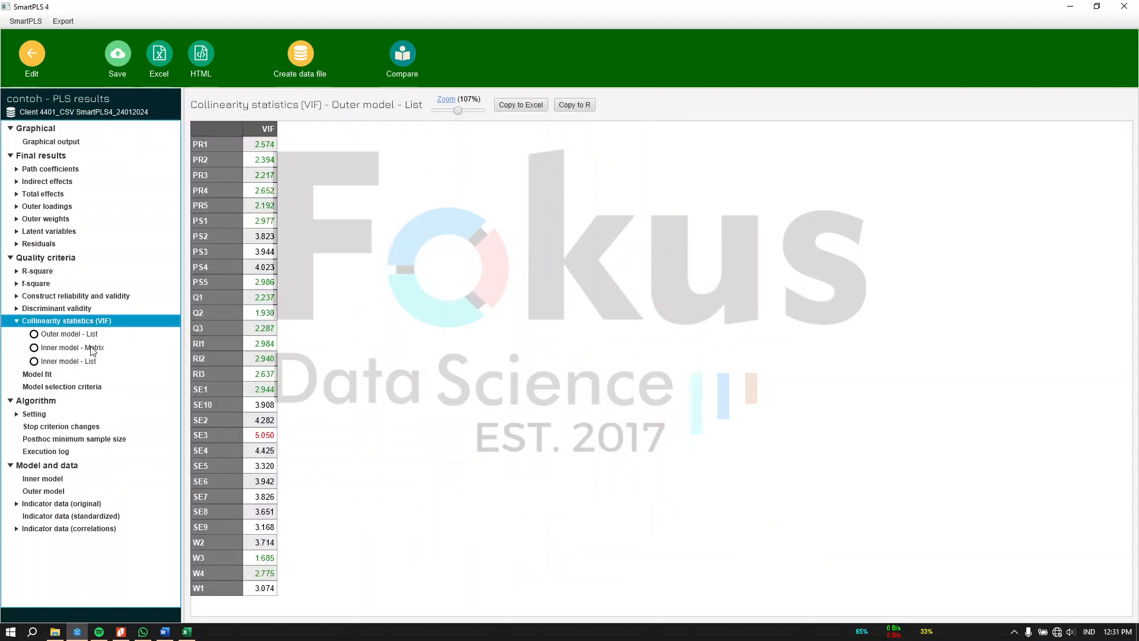
left_click(79, 336)
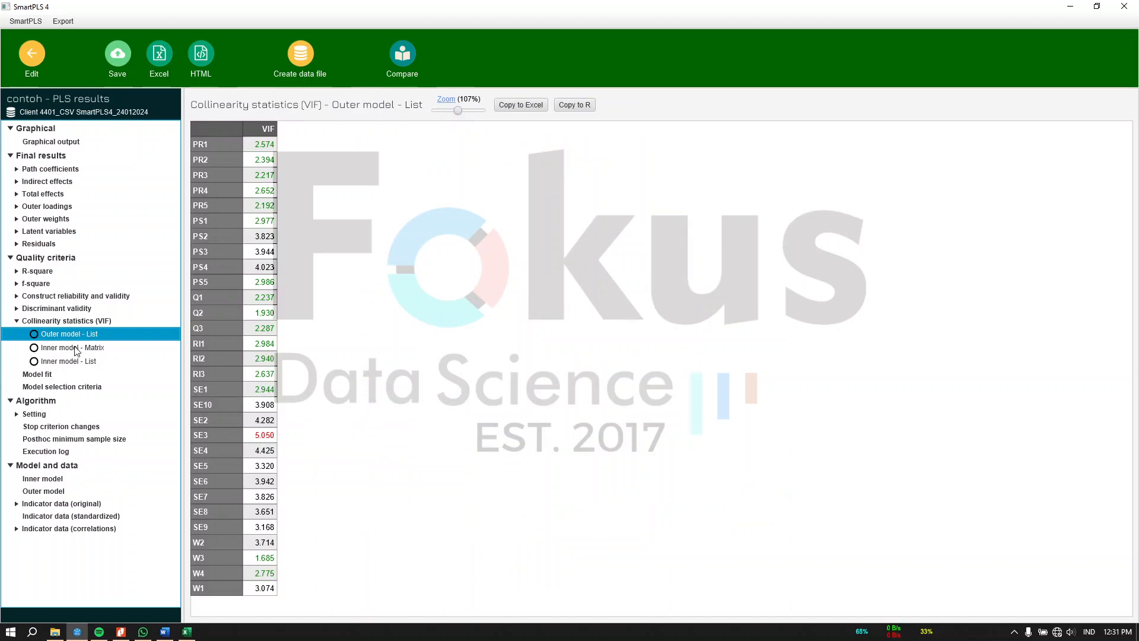
left_click(76, 348)
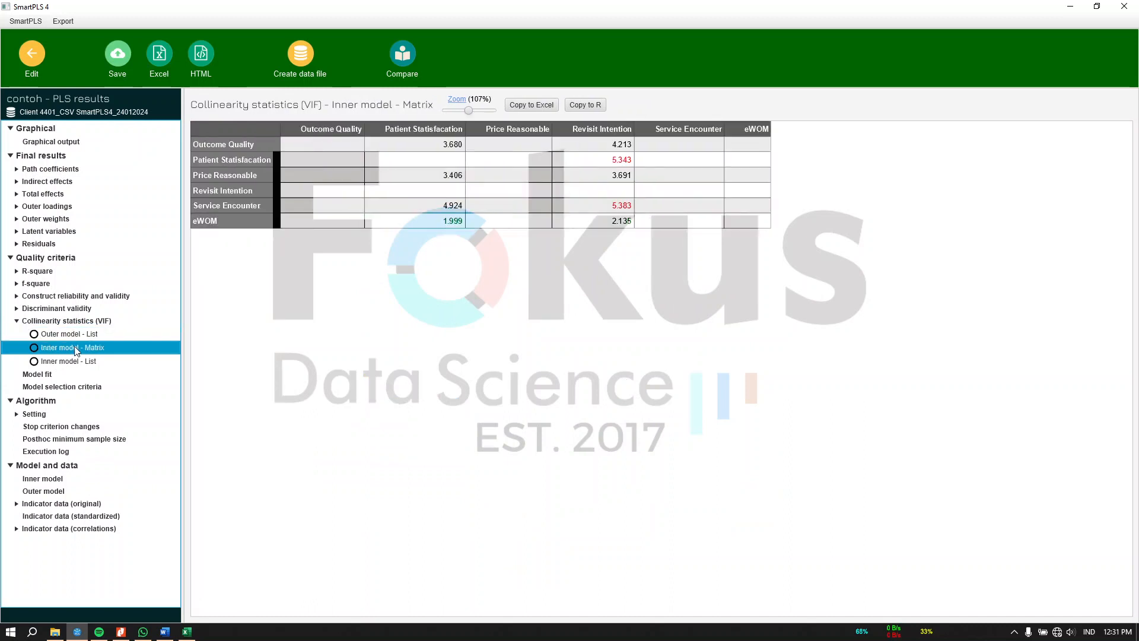
left_click(16, 320)
left_click(18, 322)
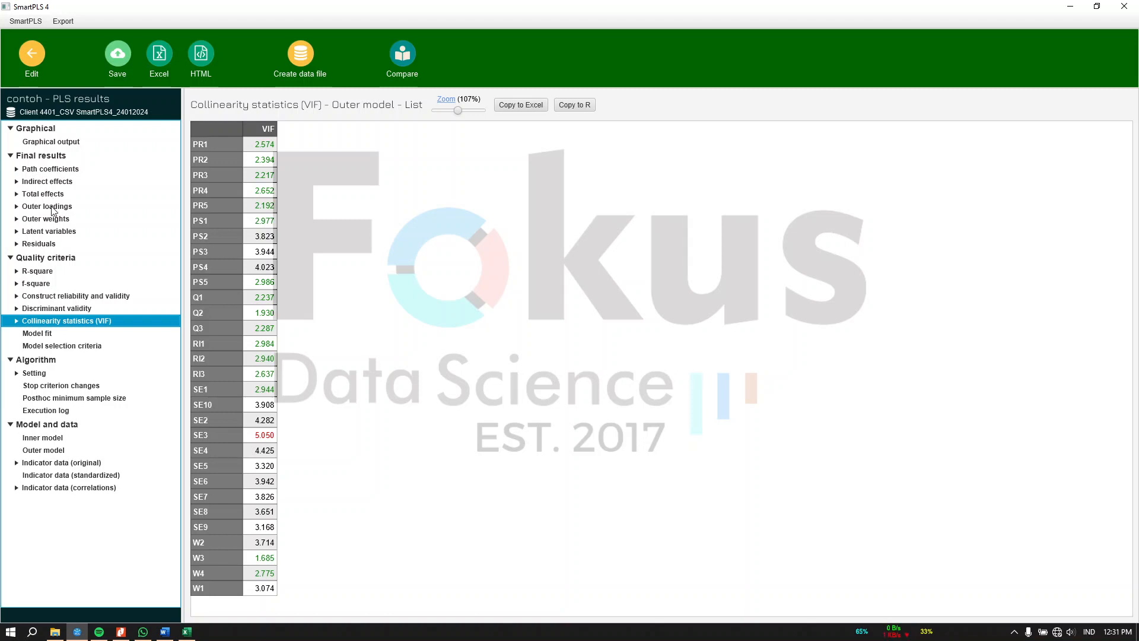
Review the outer loadings matrix, the construct reliability and validity overview, and the HTMT discriminant validity matrix
left_click(52, 207)
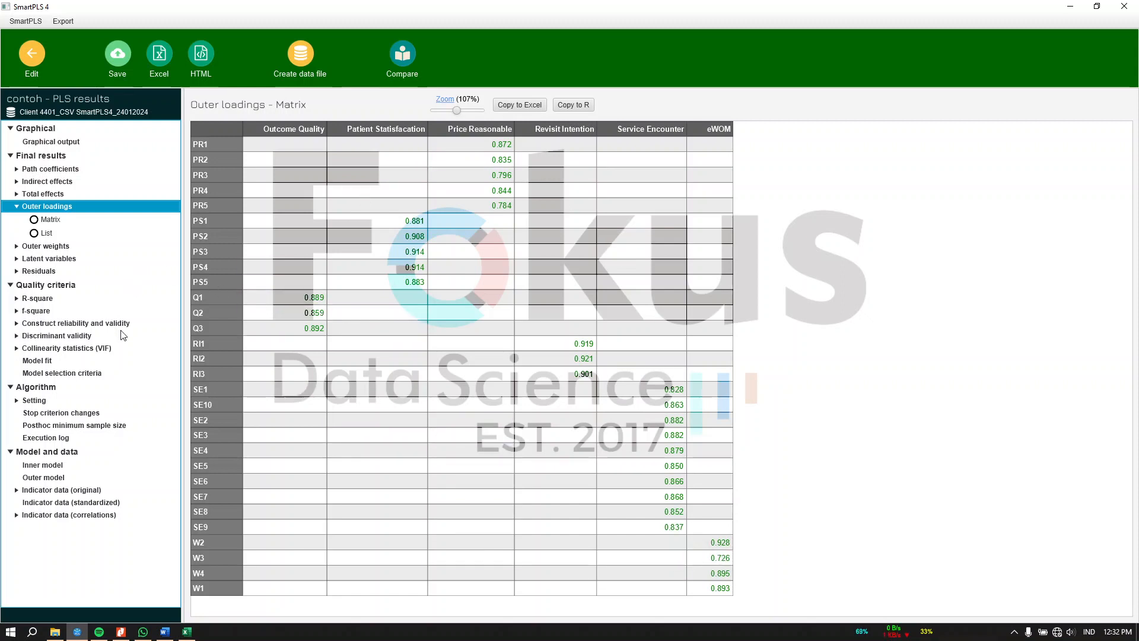
left_click(78, 324)
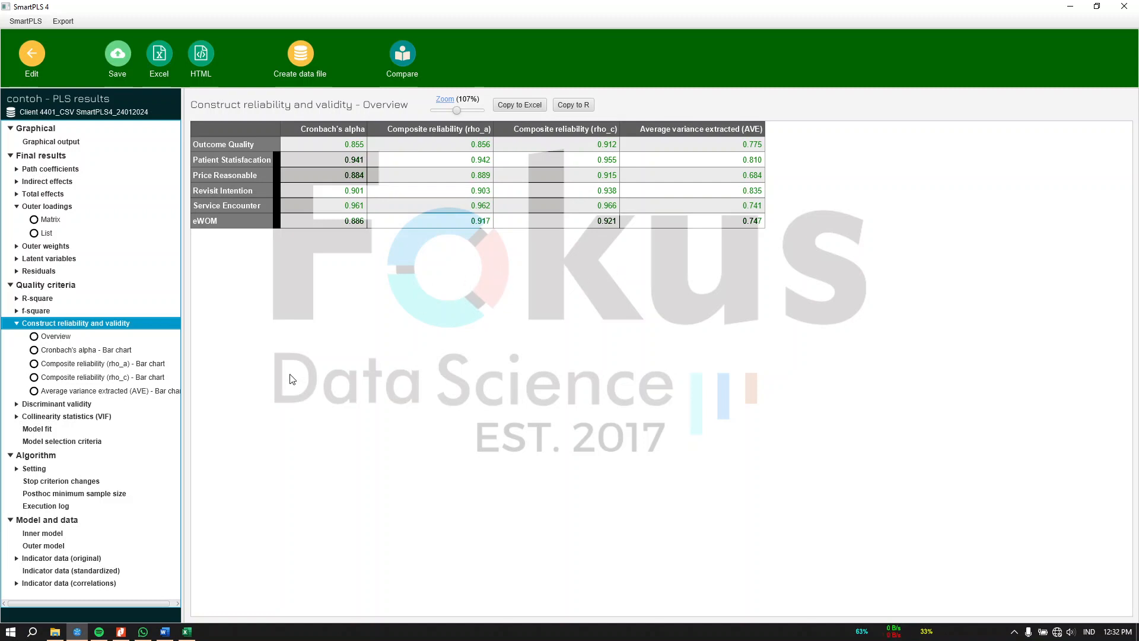
left_click(91, 406)
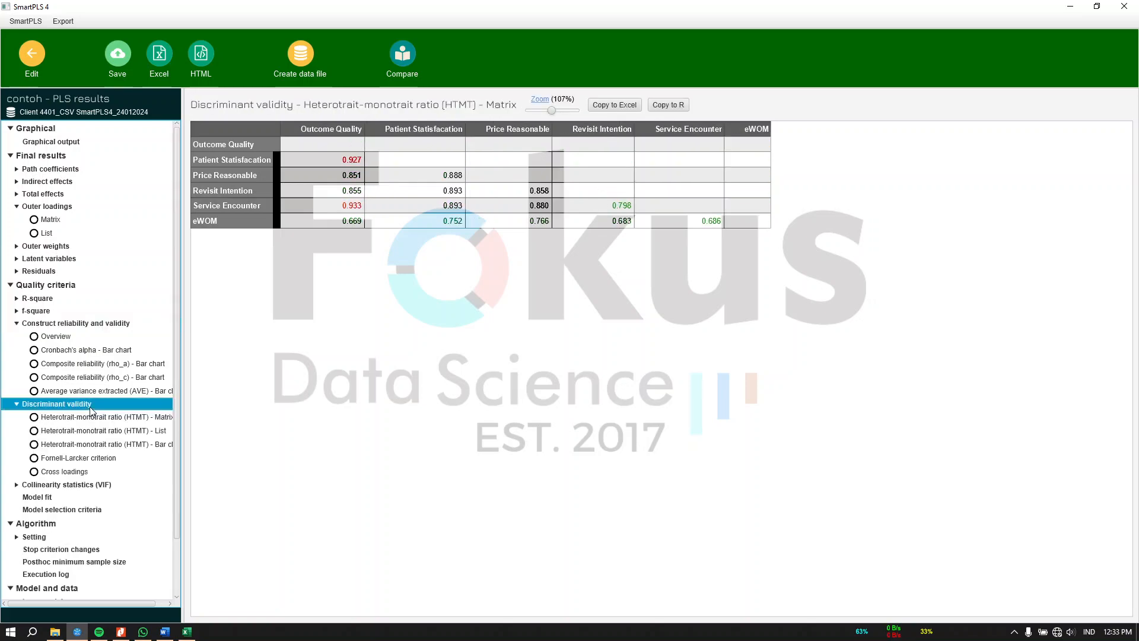
Switch to the Word report and read the loading factor, AVE and construct reliability sections
left_click(165, 631)
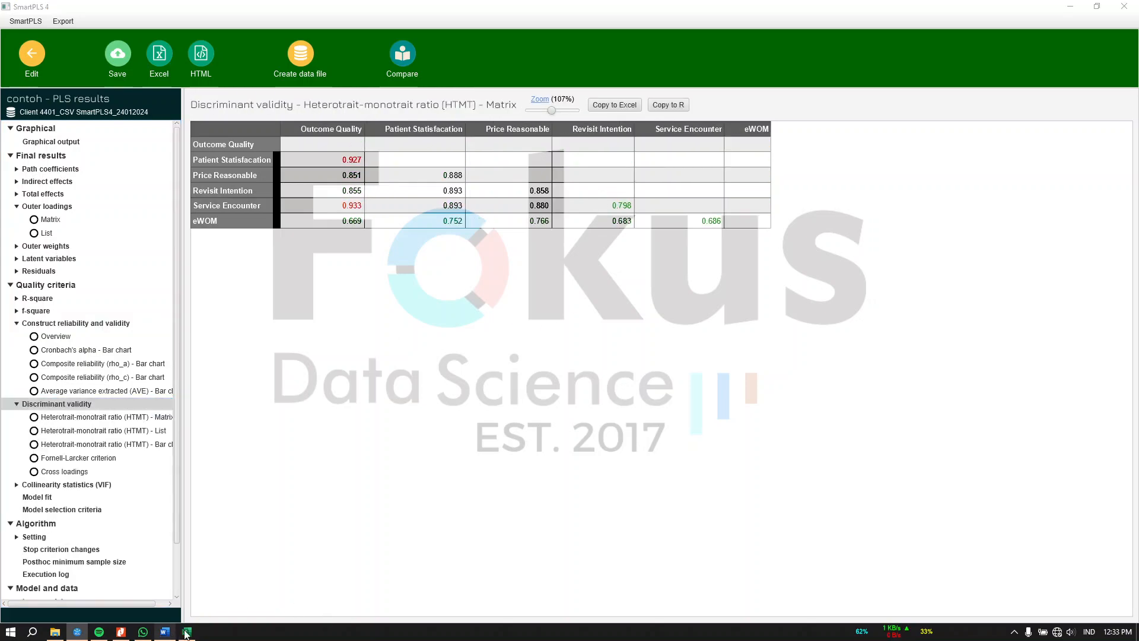
scroll(670, 401, "down", 20)
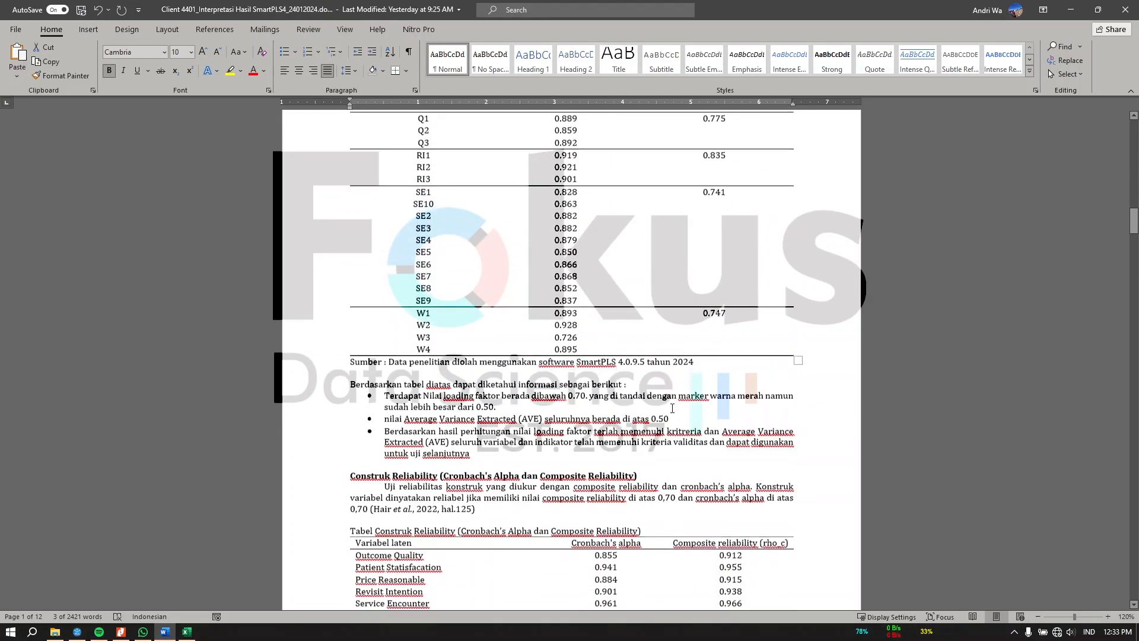
left_click(576, 302)
scroll(573, 317, "down", 5)
scroll(573, 316, "up", 5)
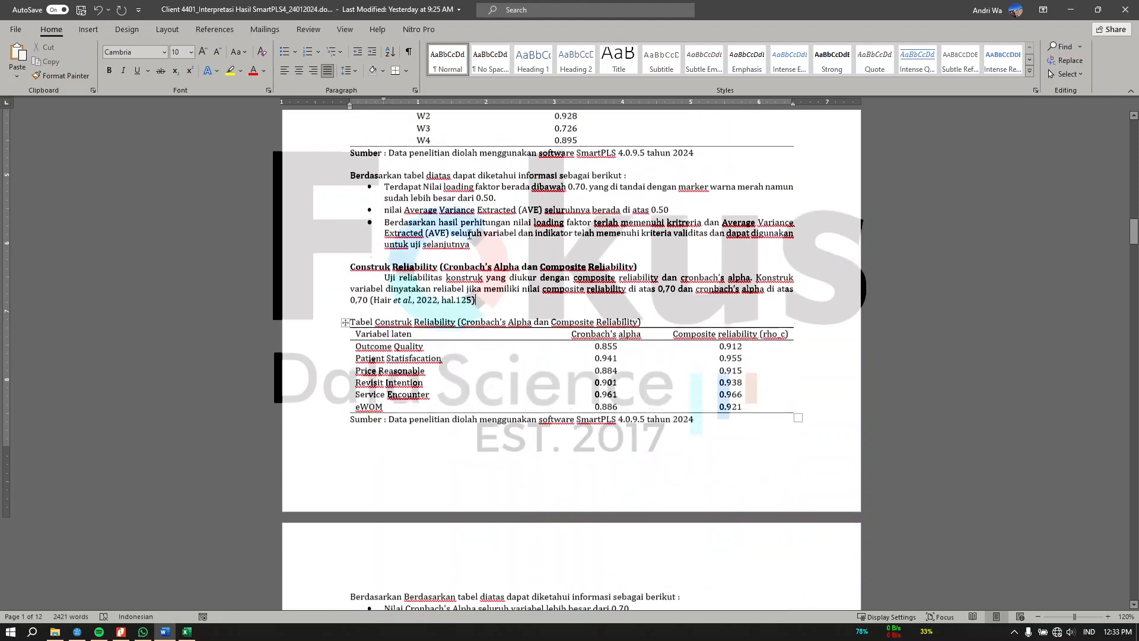
Read the Discriminant Validity Heterotrait Monotrait (HTMT) section of the report, then return to the SmartPLS HTMT matrix
scroll(487, 334, "down", 6)
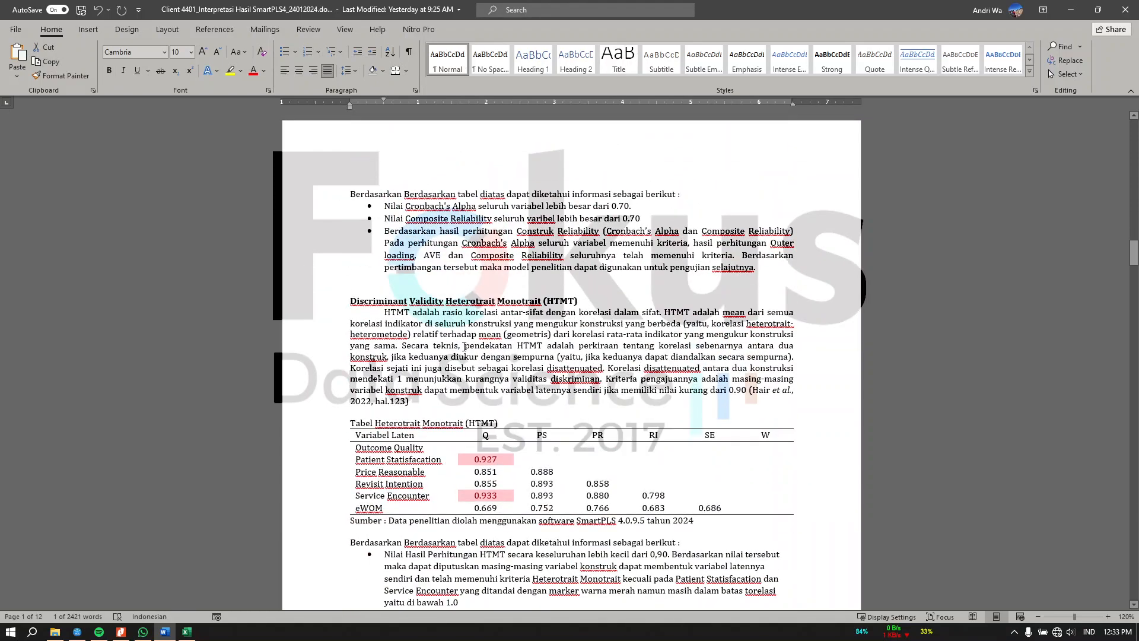
left_click_drag(465, 346, 474, 345)
left_click_drag(377, 295, 482, 299)
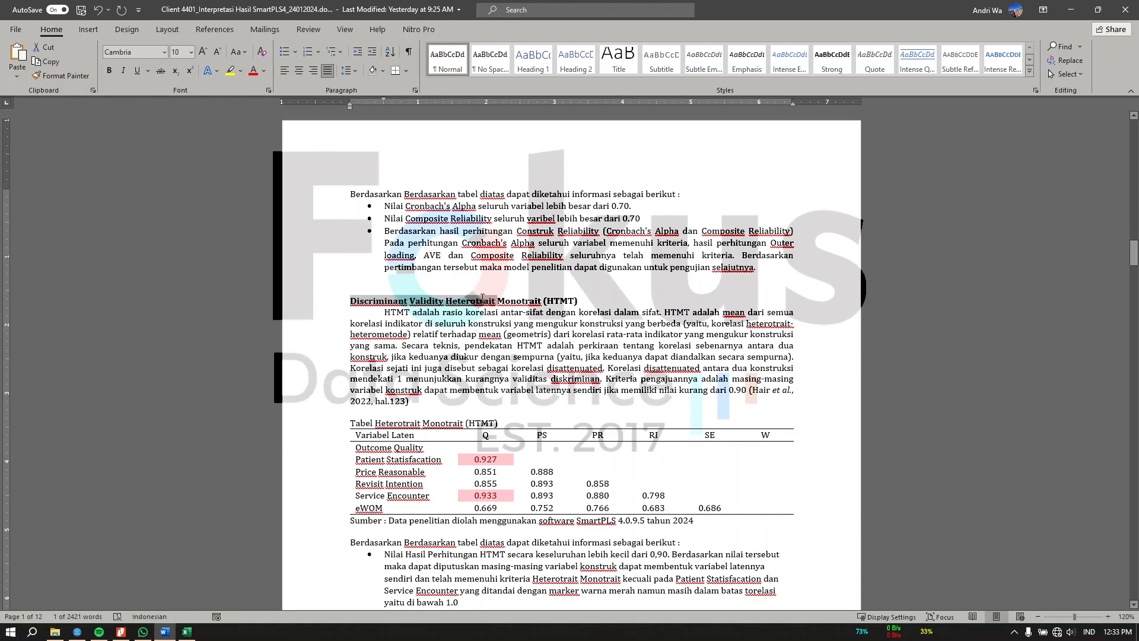
left_click(501, 312)
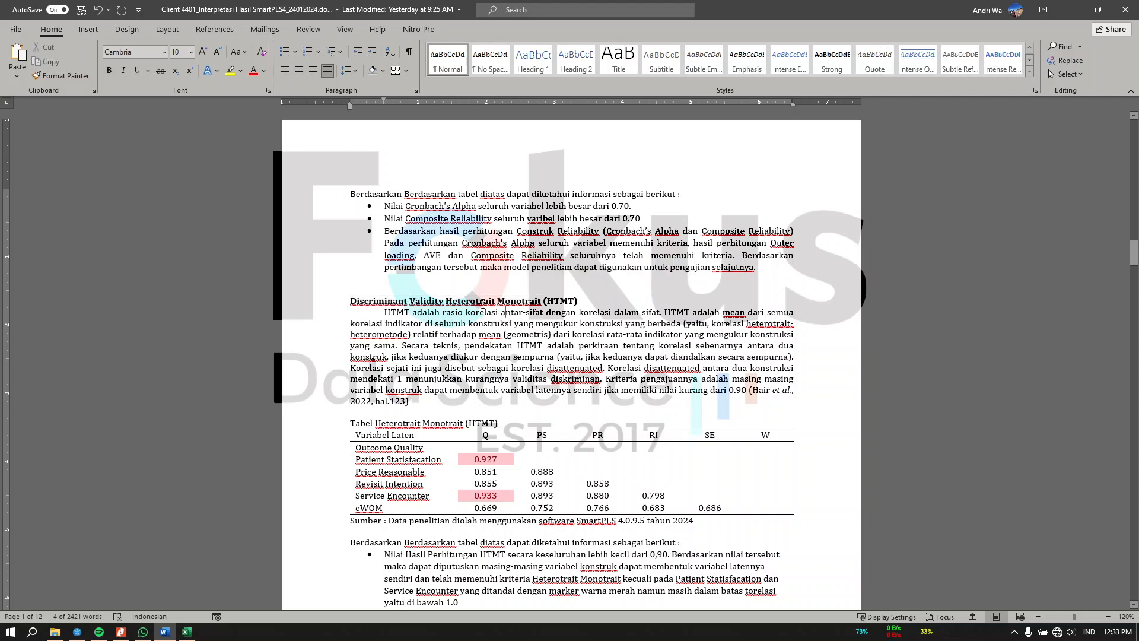
left_click_drag(452, 298, 575, 300)
left_click(581, 346)
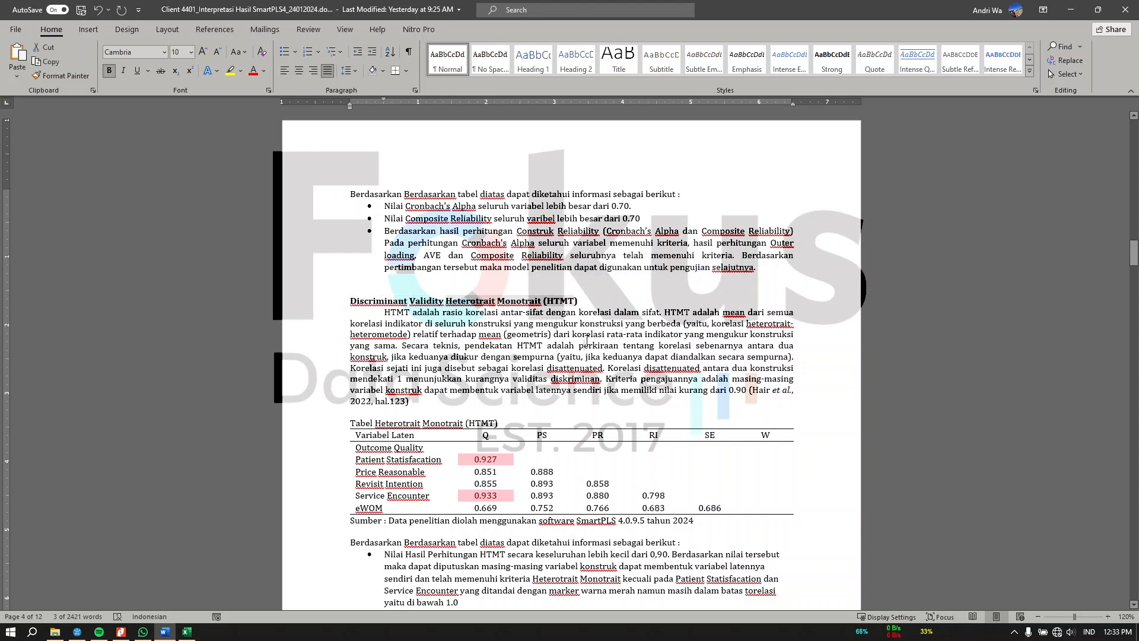
left_click(1071, 9)
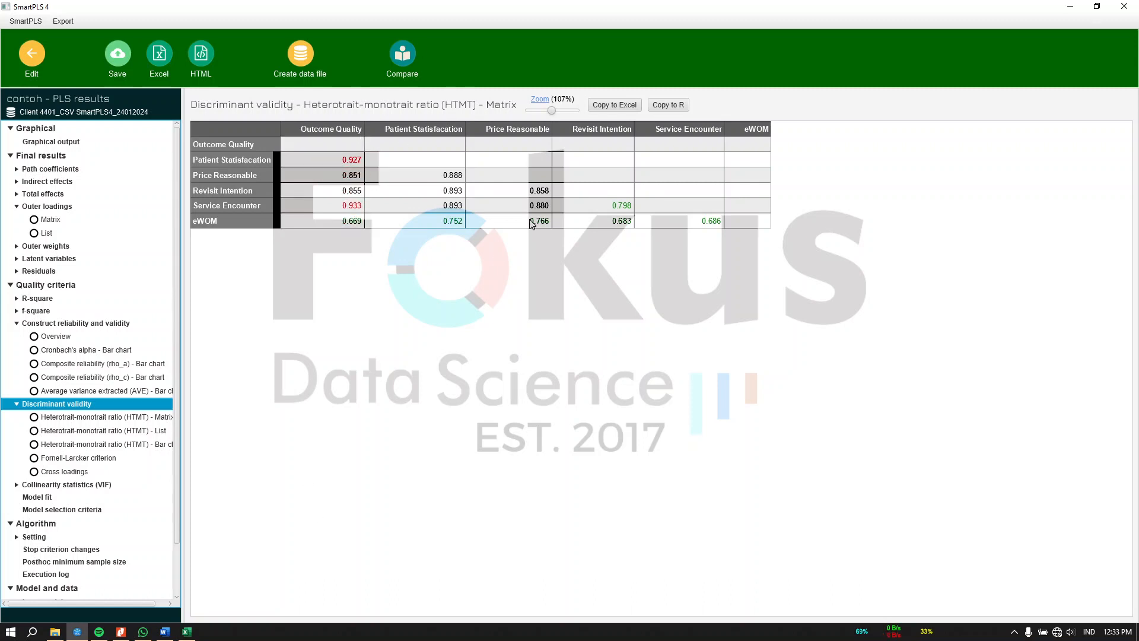
Reopen the Word report and highlight the interpretation paragraph beneath the HTMT table
left_click(167, 633)
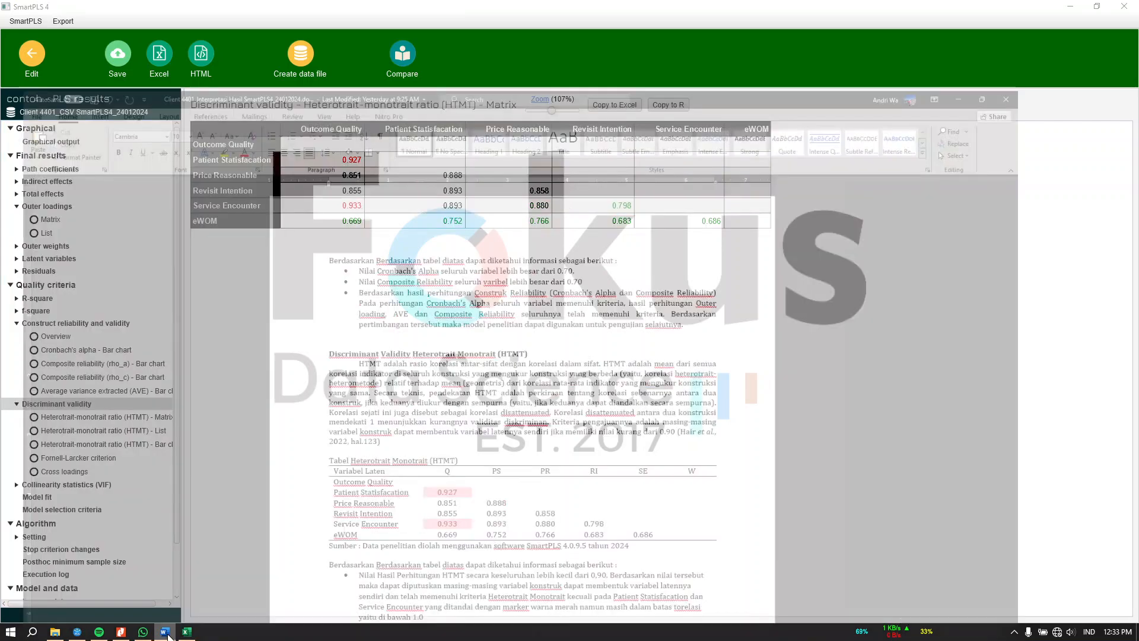
scroll(542, 509, "down", 6)
left_click_drag(496, 348, 493, 308)
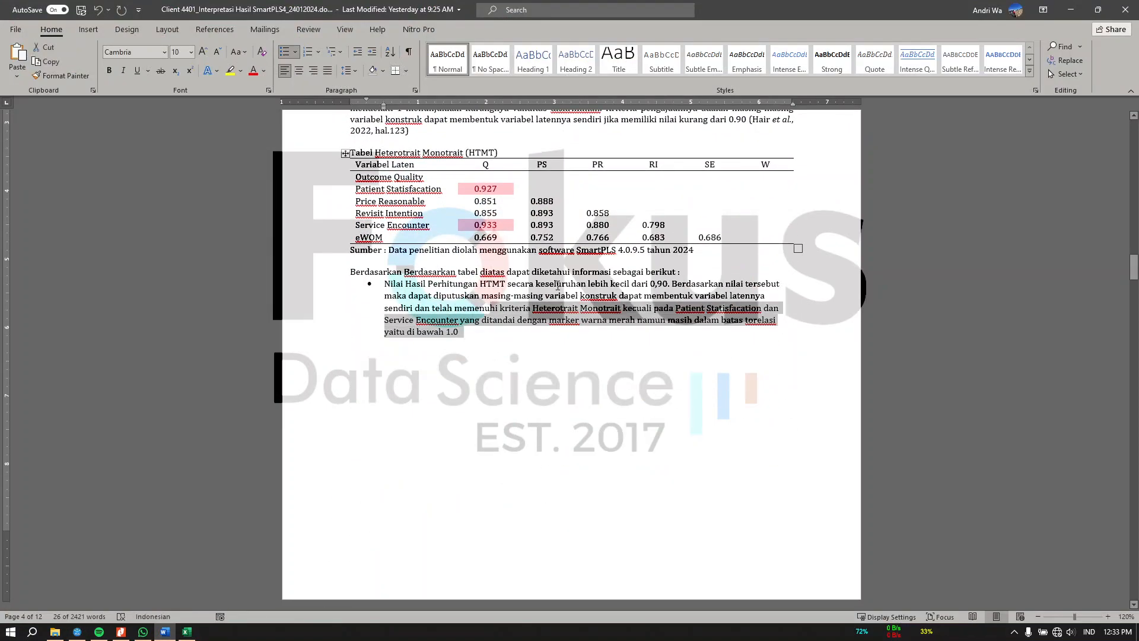
left_click(509, 338)
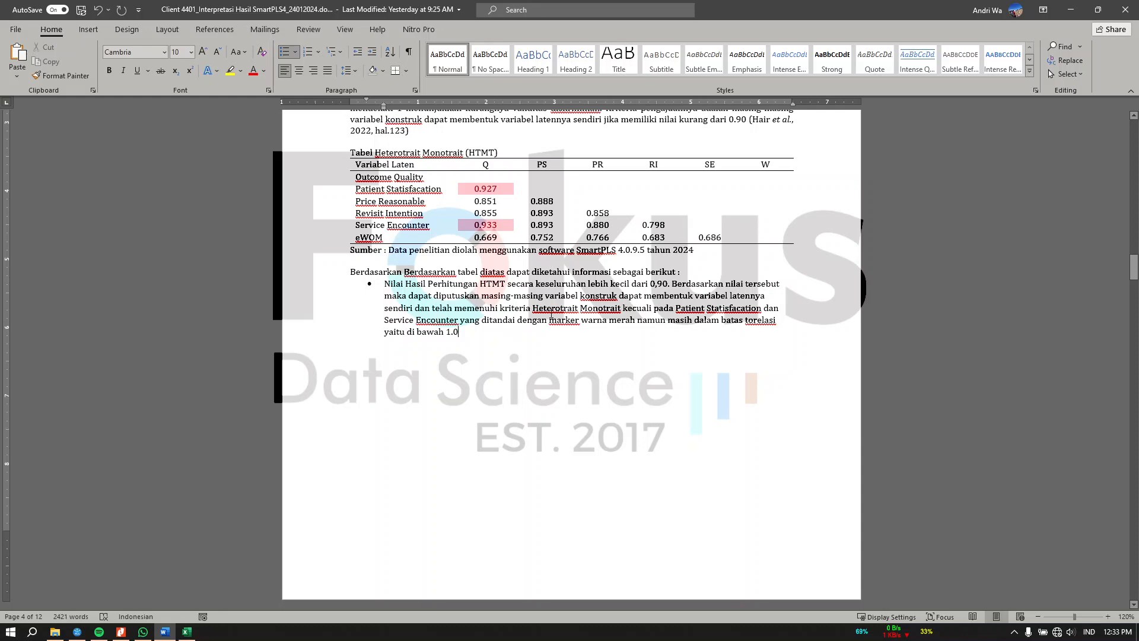
Go to the Inner Model part of the report and read the collinearity assessment section
scroll(567, 397, "down", 10)
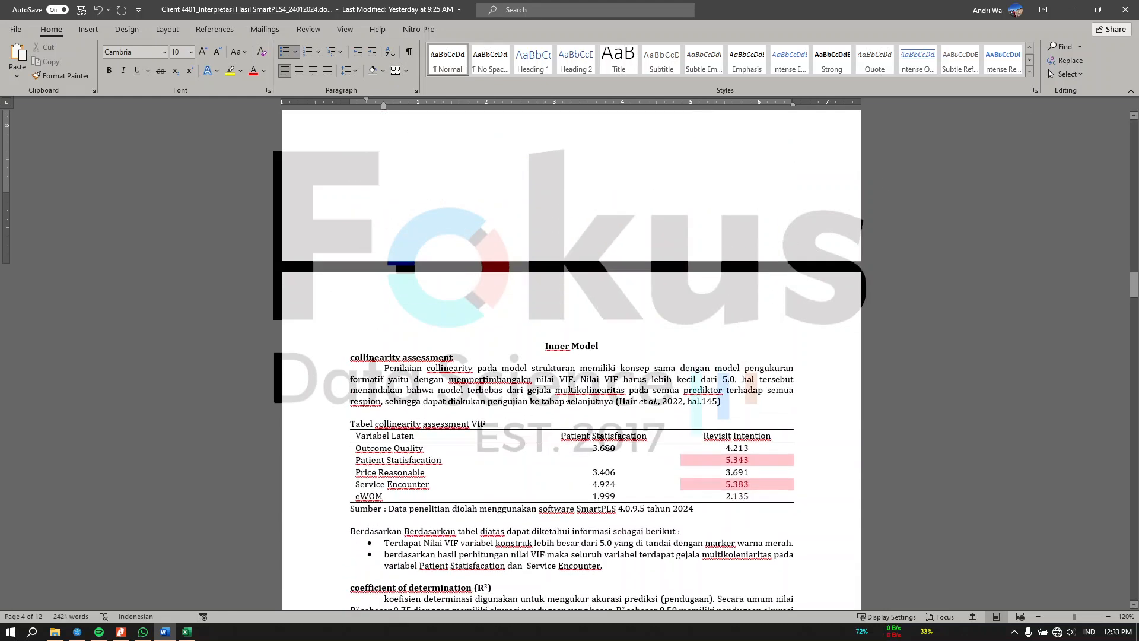
scroll(568, 397, "down", 4)
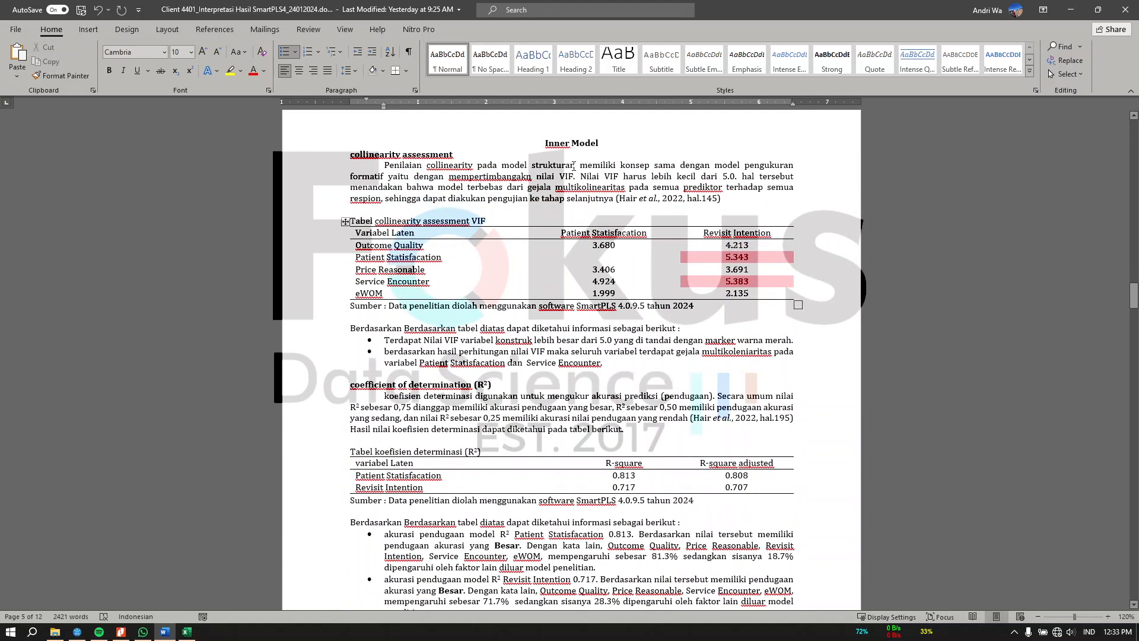
left_click(572, 166)
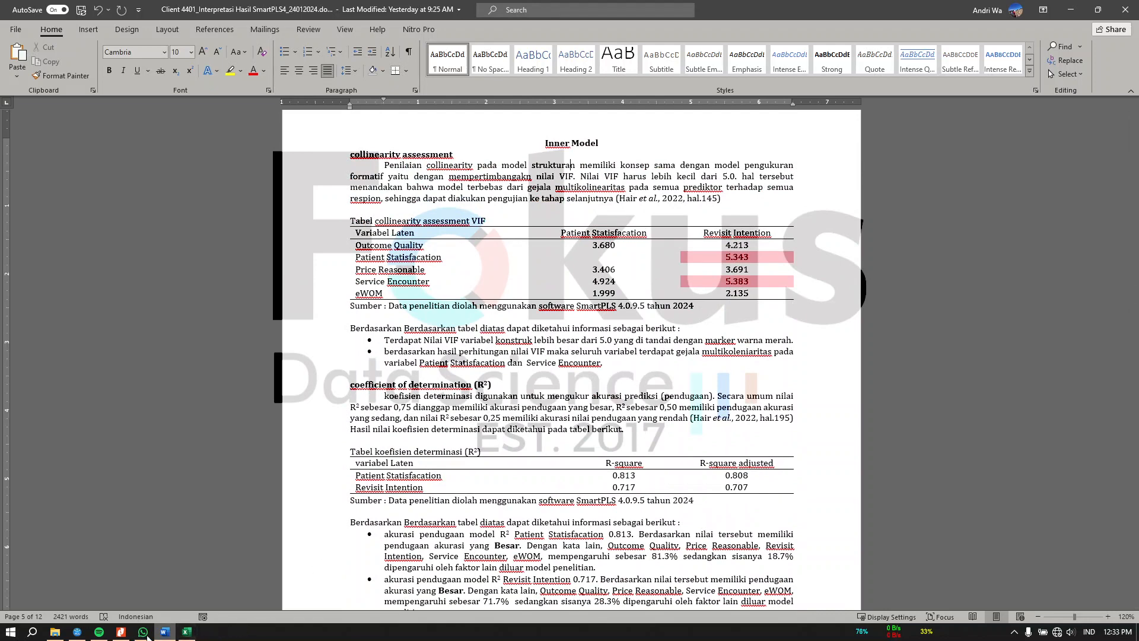
Switch to SmartPLS and show the inner model matrix of the collinearity statistics (VIF)
left_click(77, 631)
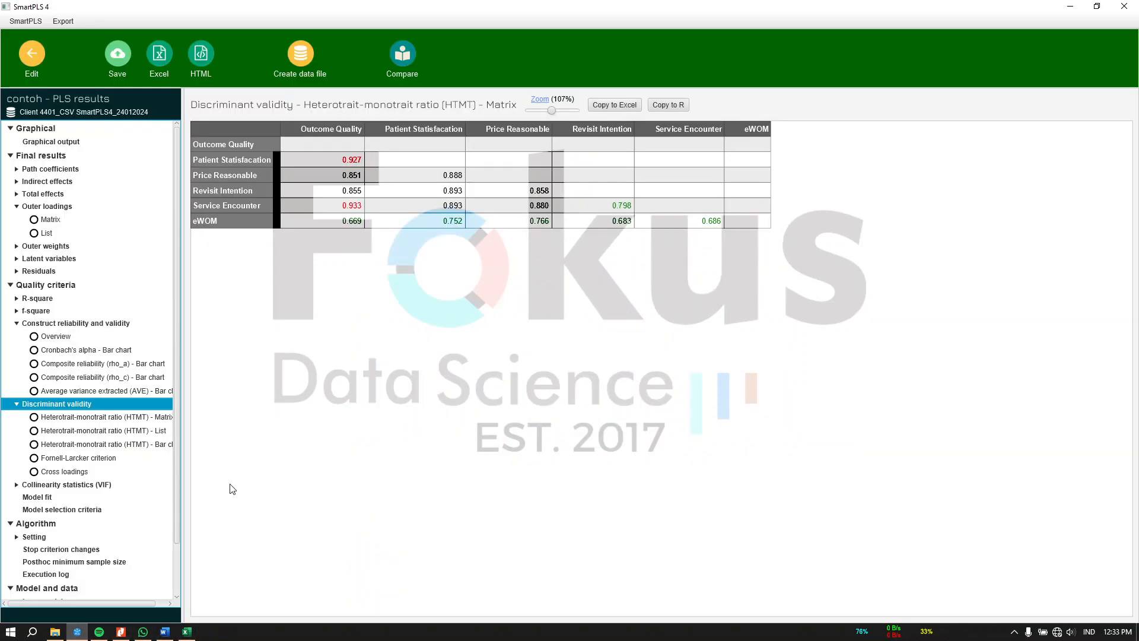
left_click(97, 485)
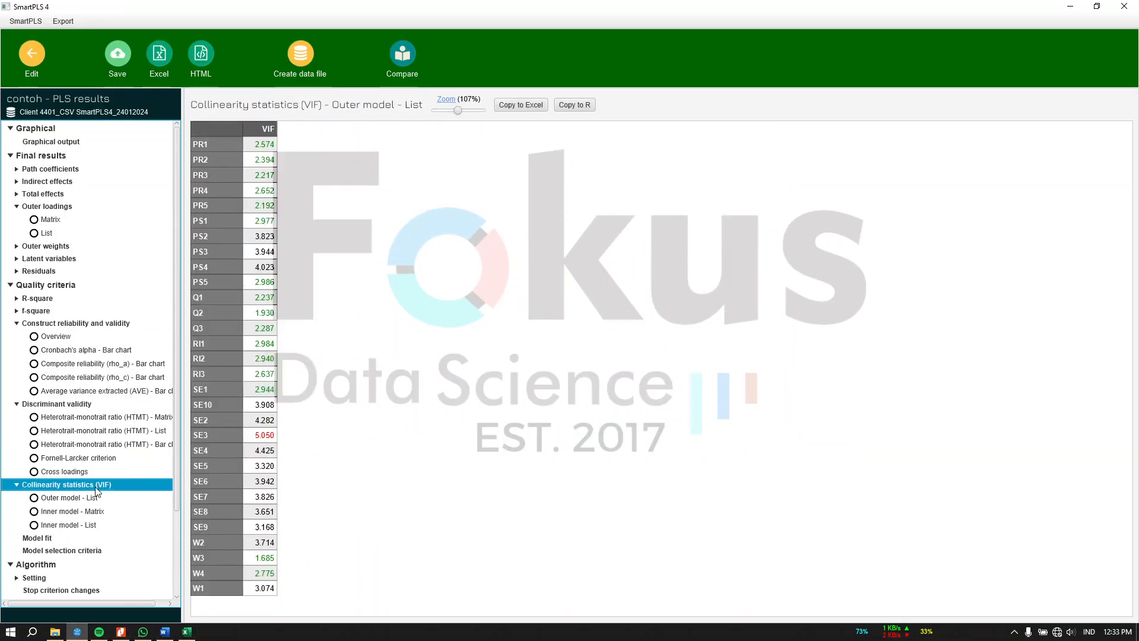
left_click(61, 514)
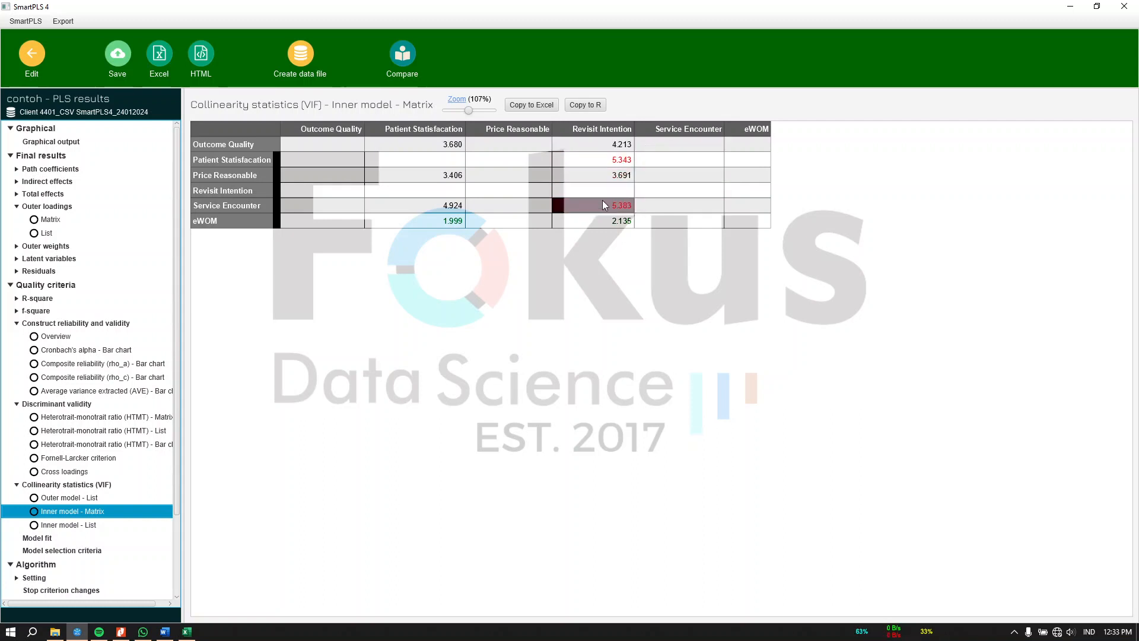
Return to the Word report and highlight Service Encounter in the collinearity assessment VIF table
left_click(164, 632)
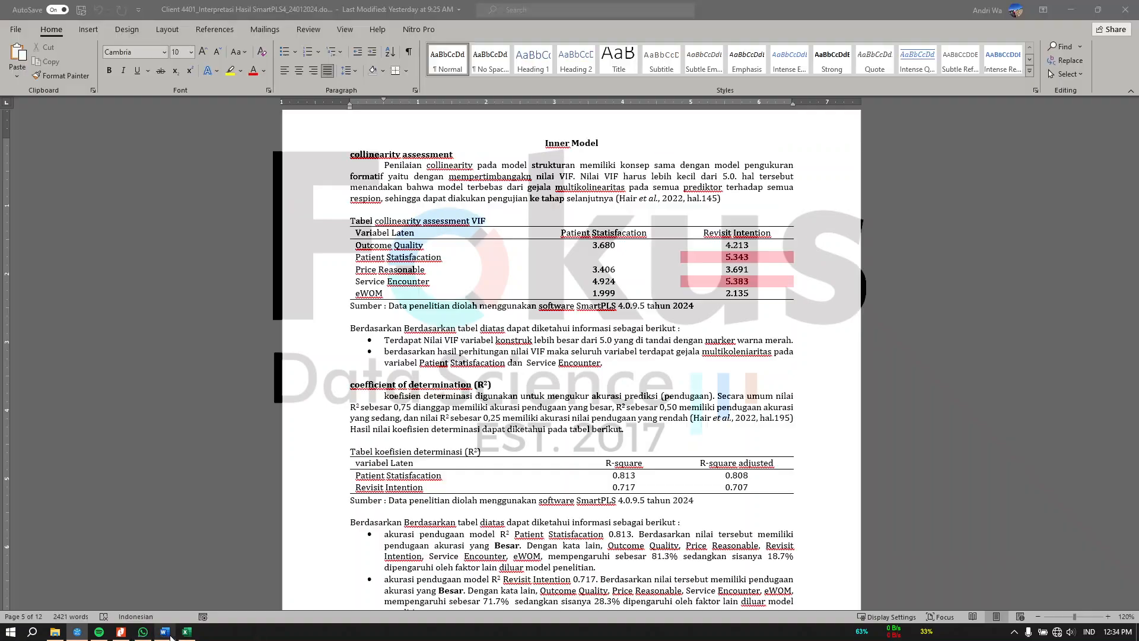
scroll(594, 496, "down", 10)
scroll(592, 495, "up", 15)
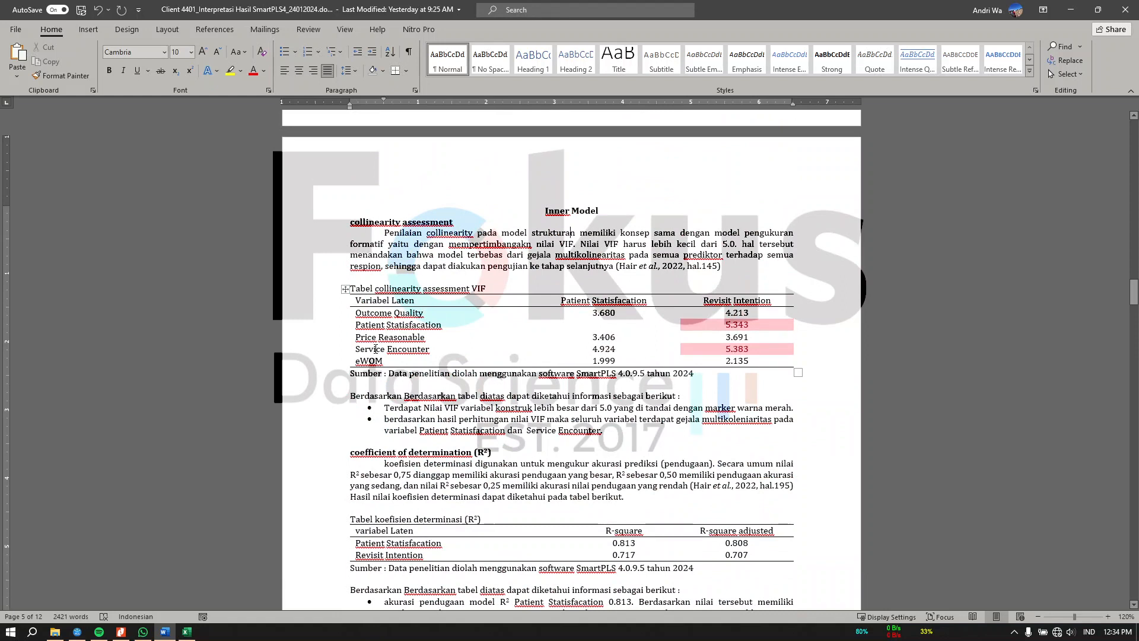
left_click_drag(375, 349, 417, 349)
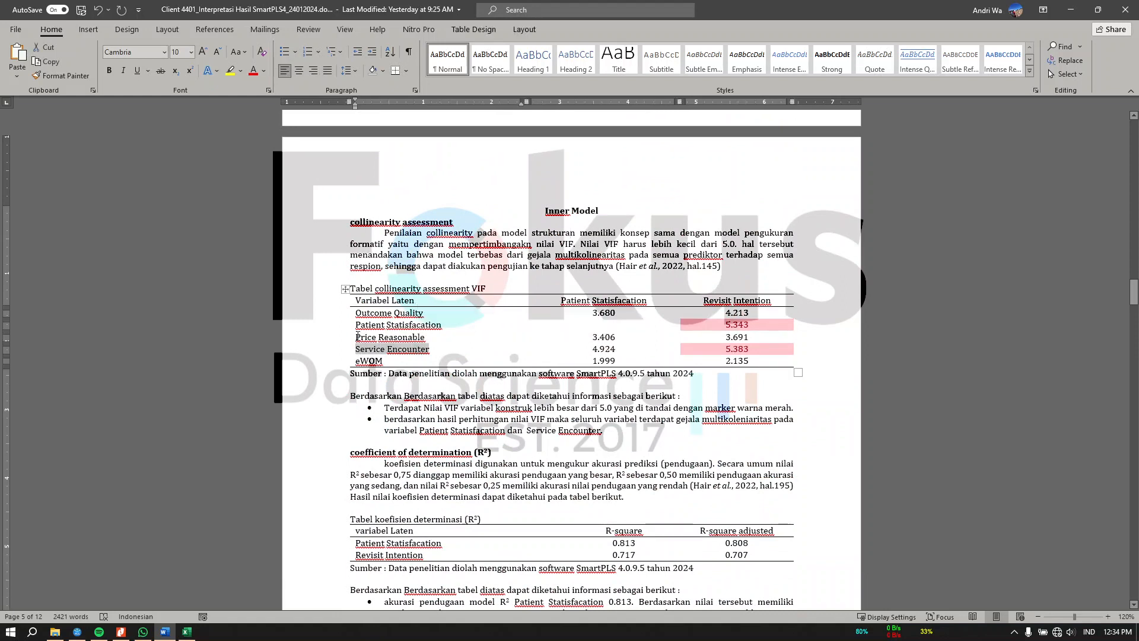
Highlight Patient Statisfacation in the VIF table, and the criteria paragraph of the coefficient of determination (R²) section
left_click(401, 325)
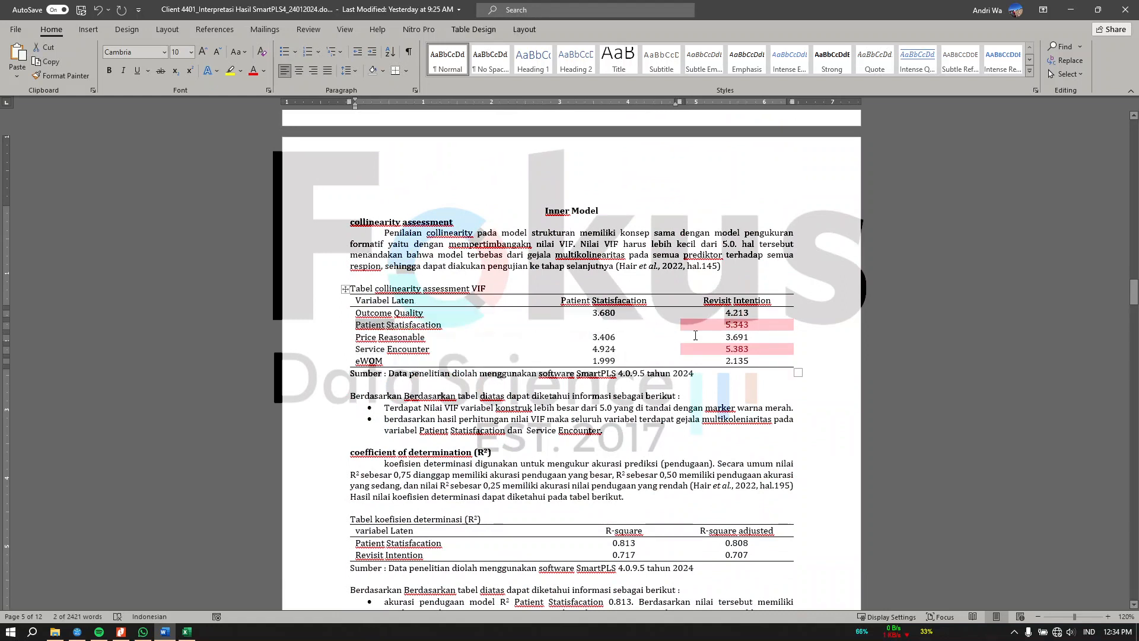
left_click(622, 412)
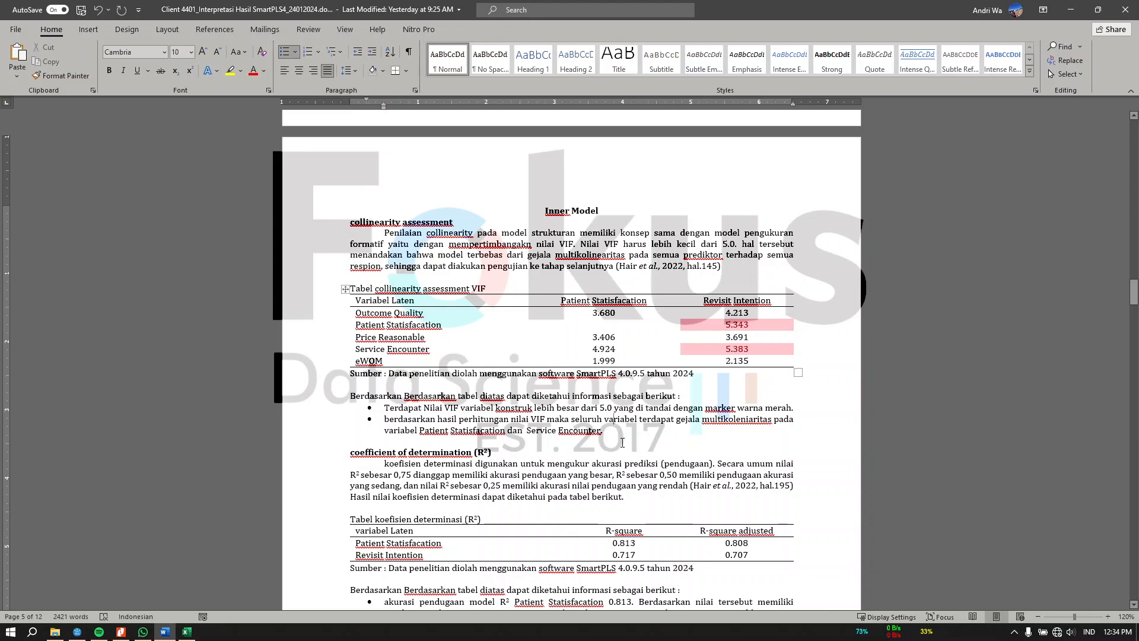
scroll(620, 428, "up", 10)
scroll(619, 428, "up", 4)
scroll(587, 432, "down", 10)
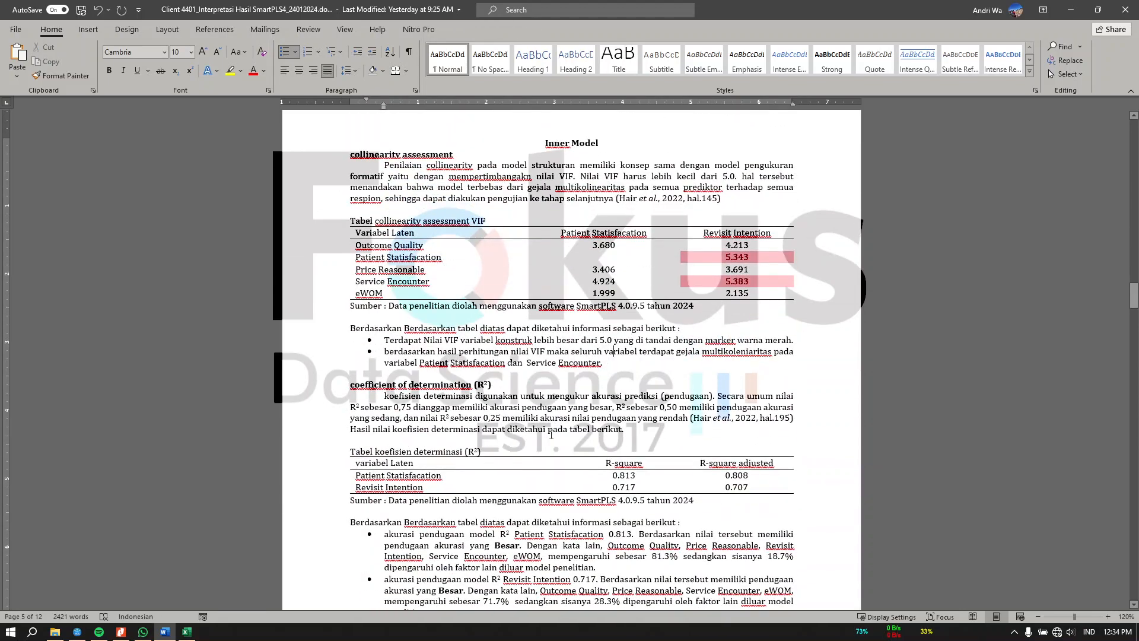
scroll(515, 388, "down", 4)
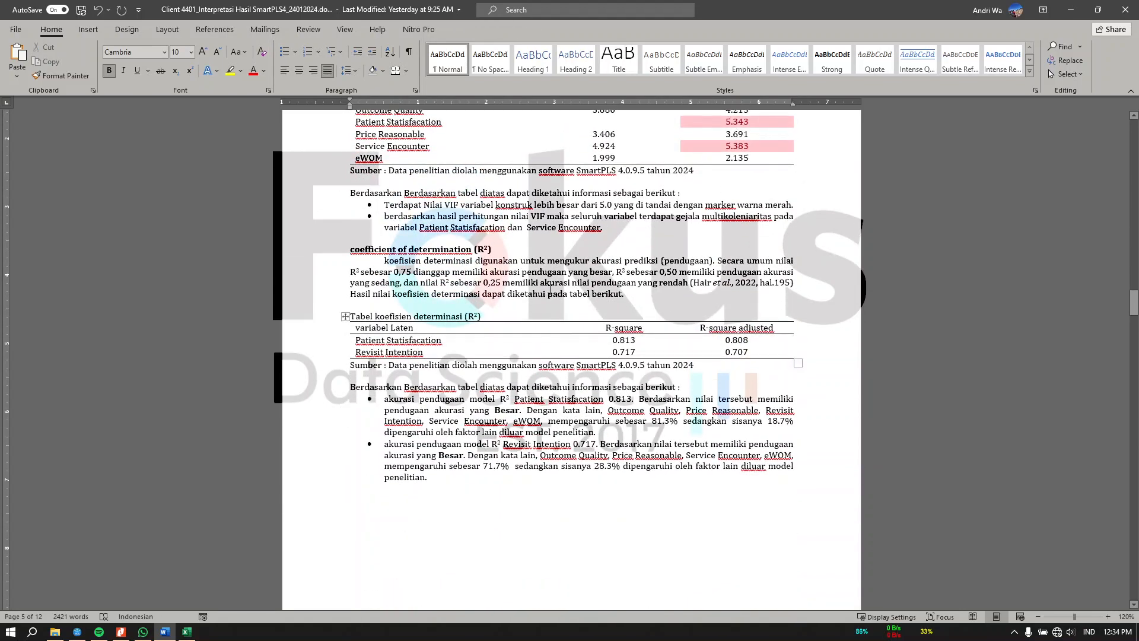
left_click_drag(642, 295, 413, 273)
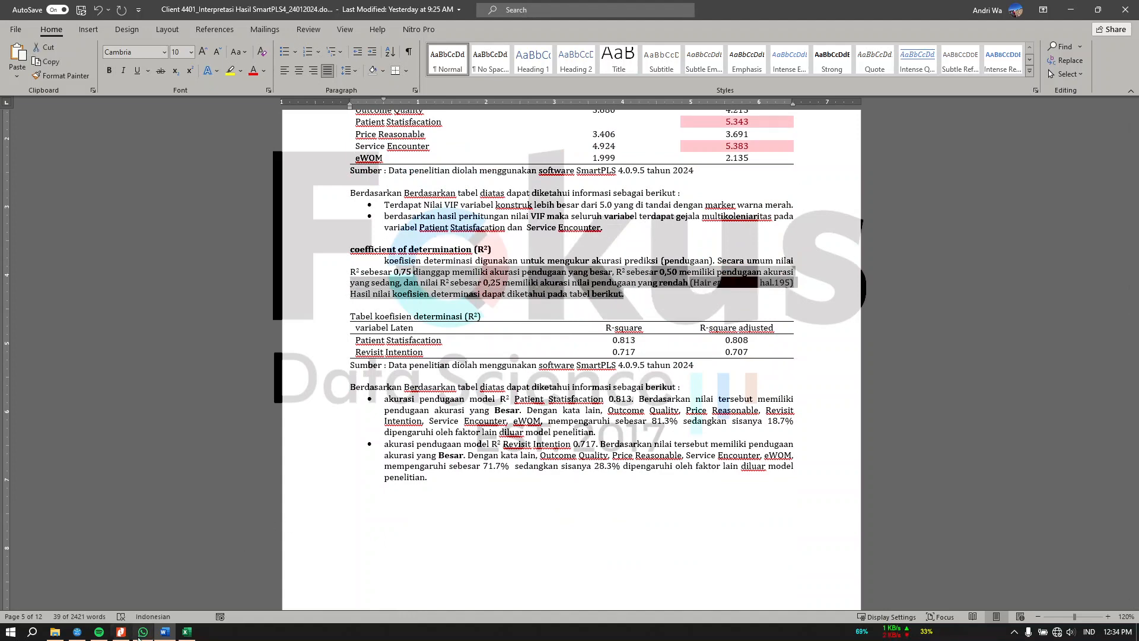
Switch to SmartPLS and show the R-square overview
left_click(80, 634)
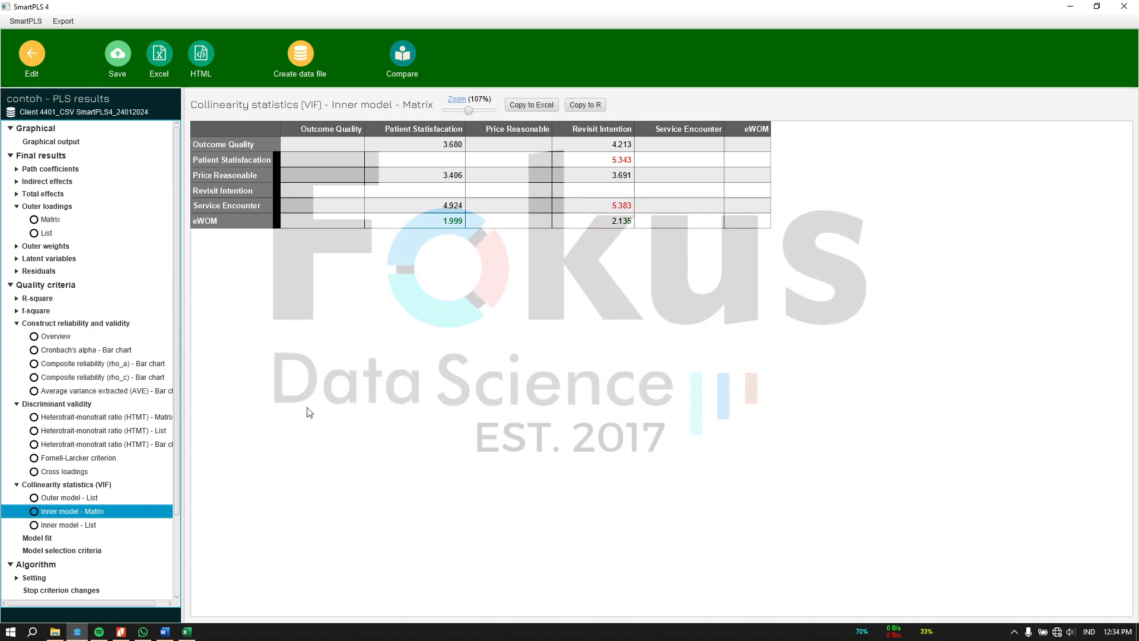
left_click(41, 300)
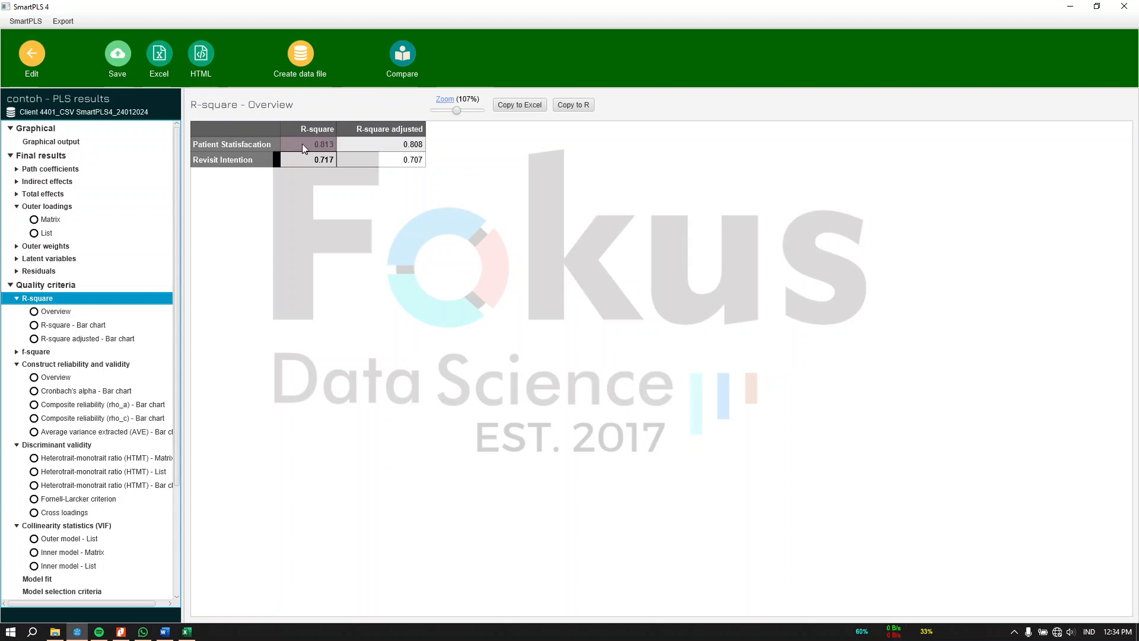
Return to the Word report, mark Patient Statisfacation's R-square value, and go back to the path diagram in the Outer Model part
left_click(173, 631)
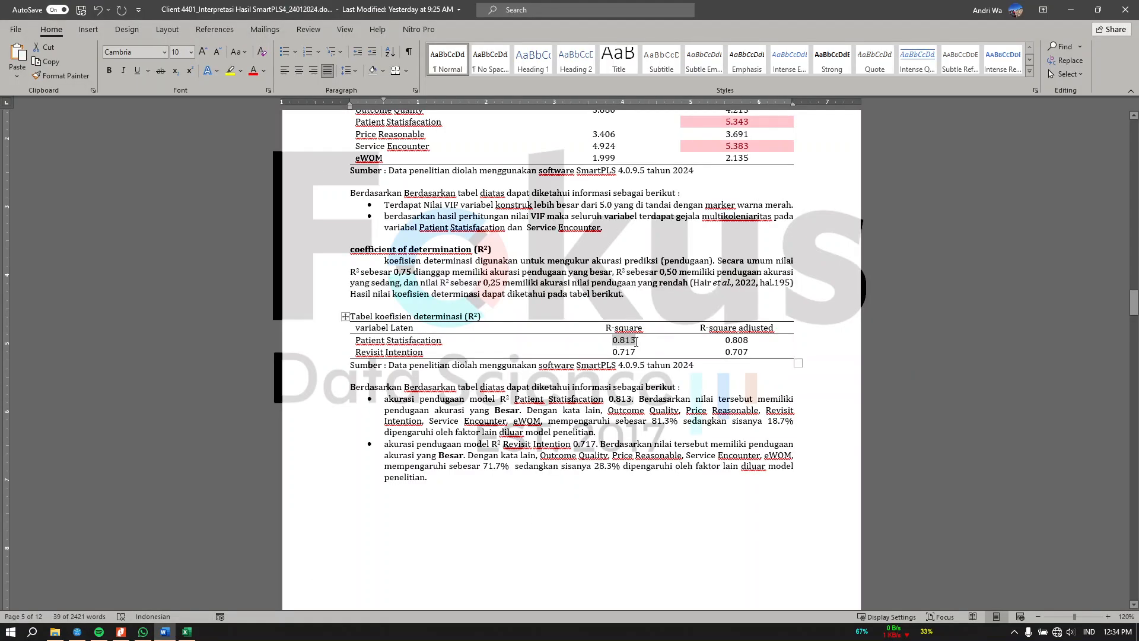
left_click(602, 417)
scroll(603, 419, "up", 8)
scroll(604, 419, "up", 20)
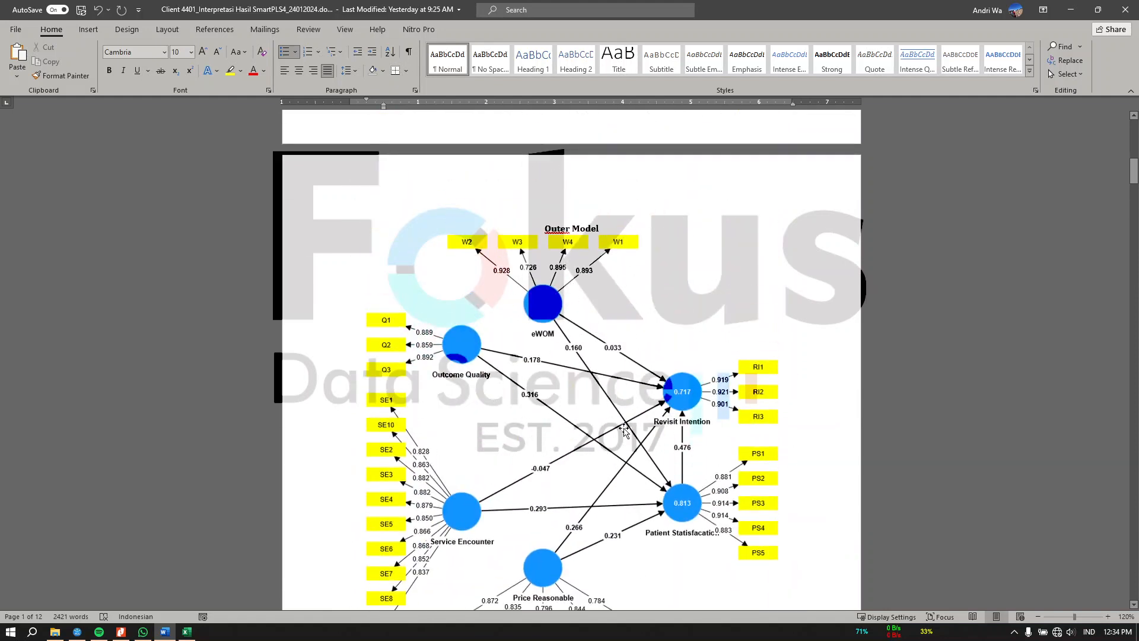
scroll(687, 499, "down", 2)
scroll(687, 499, "down", 1)
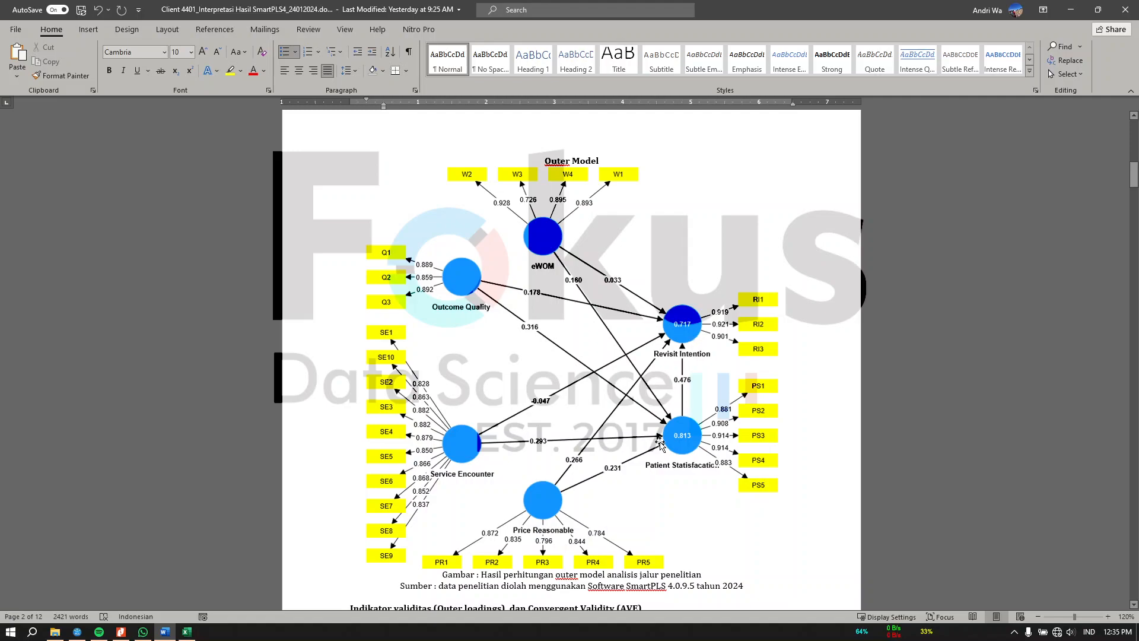
Go to the coefficient of determination (R²) section and highlight its explanatory paragraph
scroll(661, 443, "down", 20)
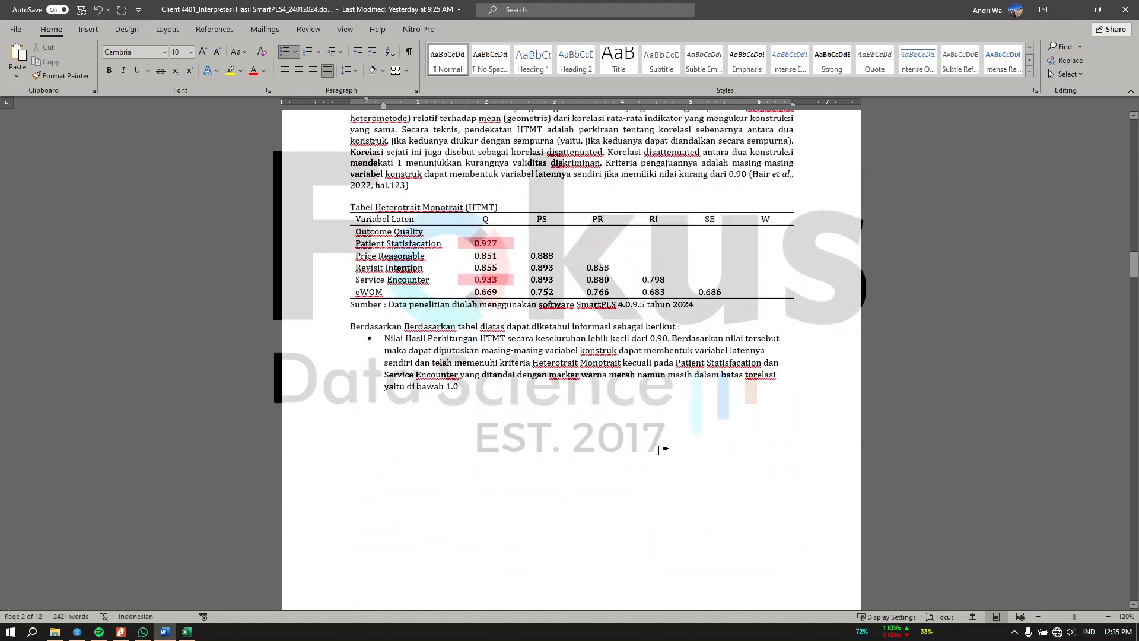
scroll(660, 450, "down", 20)
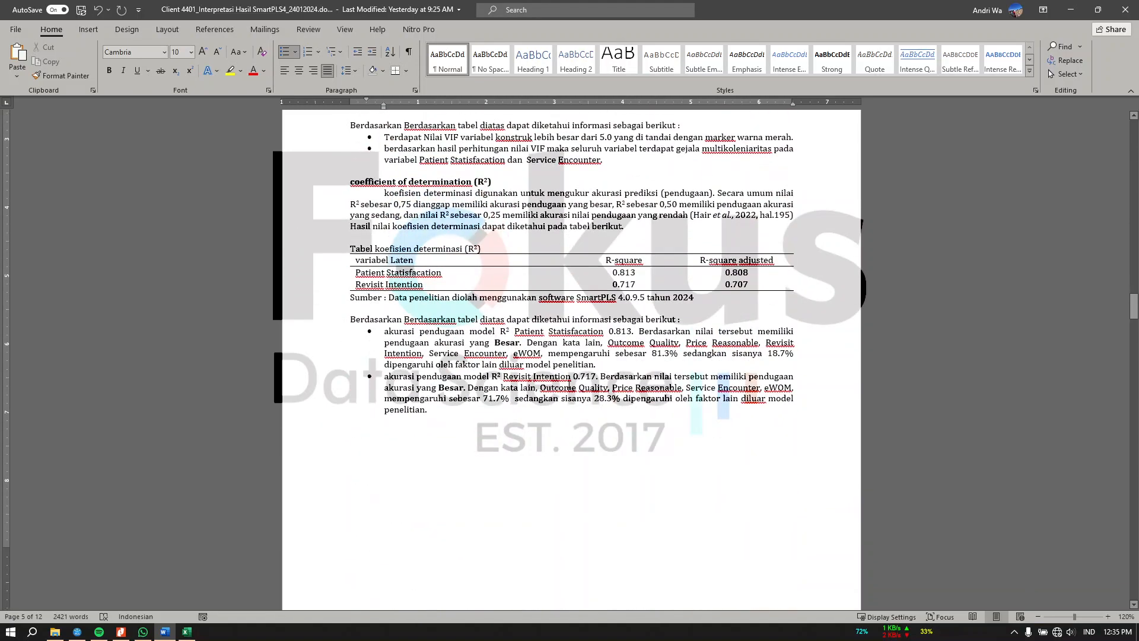
double_click(601, 392)
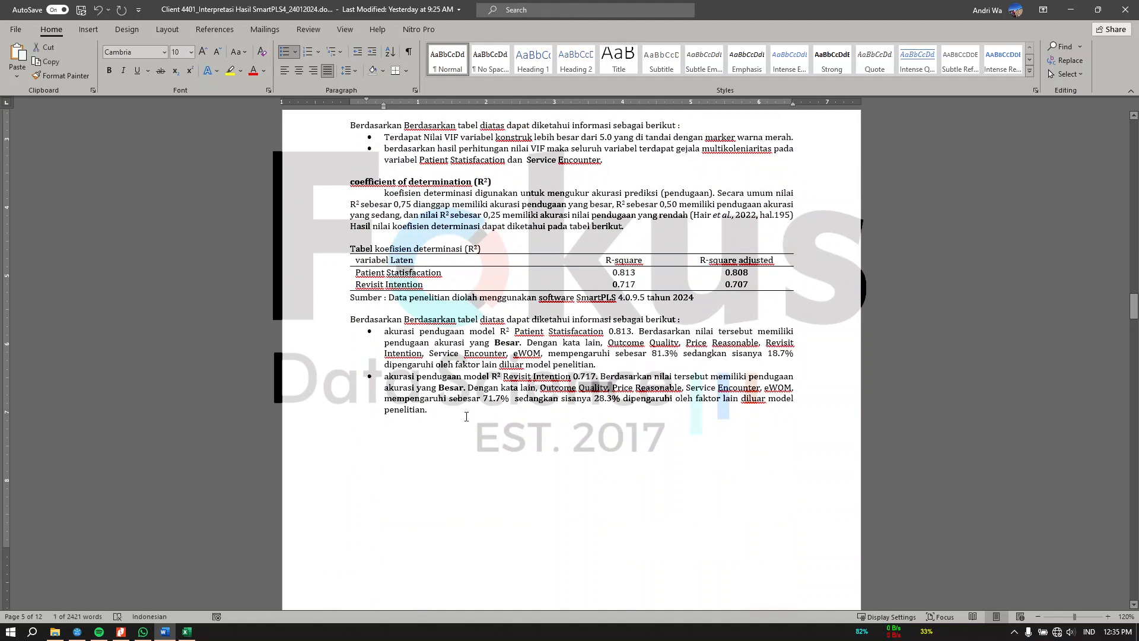
triple_click(433, 204)
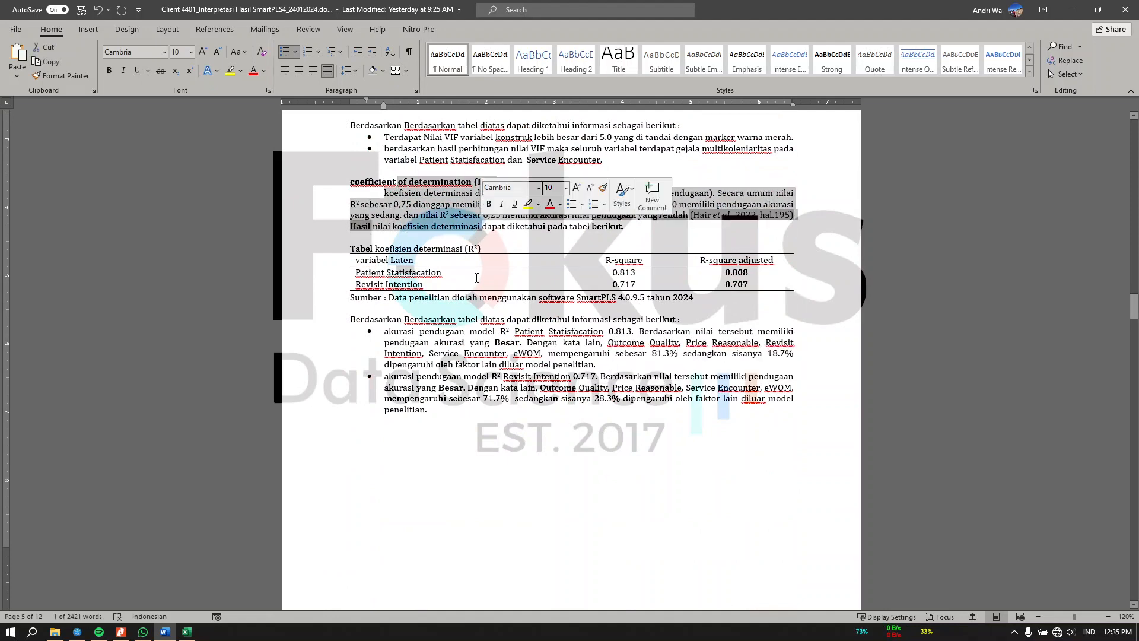
Move on to the following inner model sections and highlight the Efect size (f²) and Predictive relevance (Q²) headings
scroll(493, 381, "down", 15)
scroll(493, 381, "up", 10)
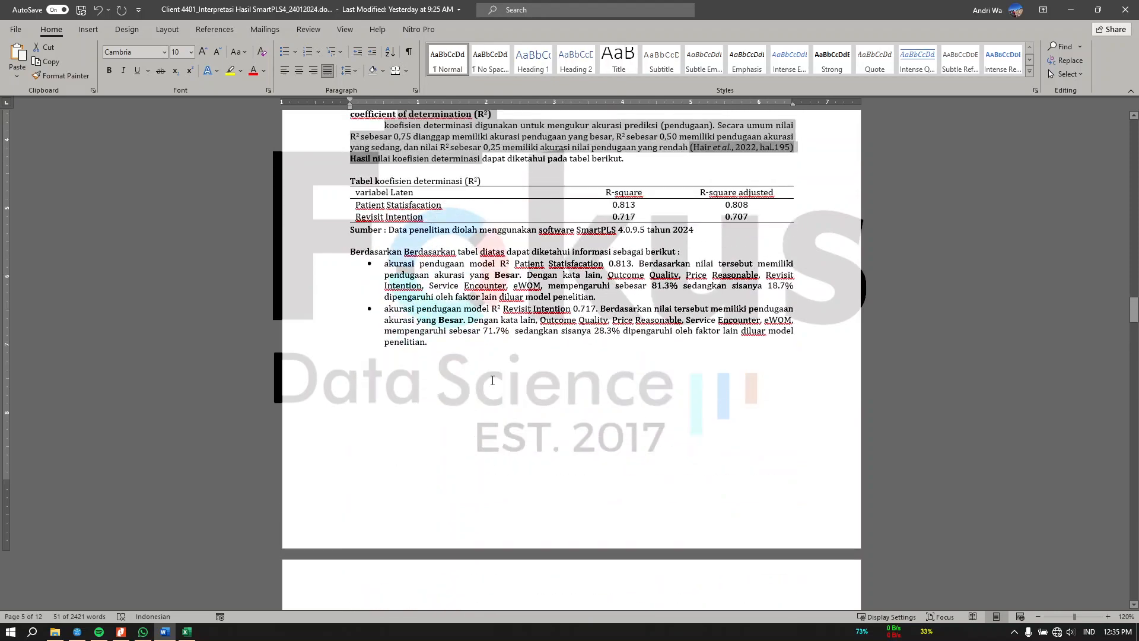
scroll(487, 383, "down", 7)
left_click(480, 386)
scroll(469, 388, "down", 8)
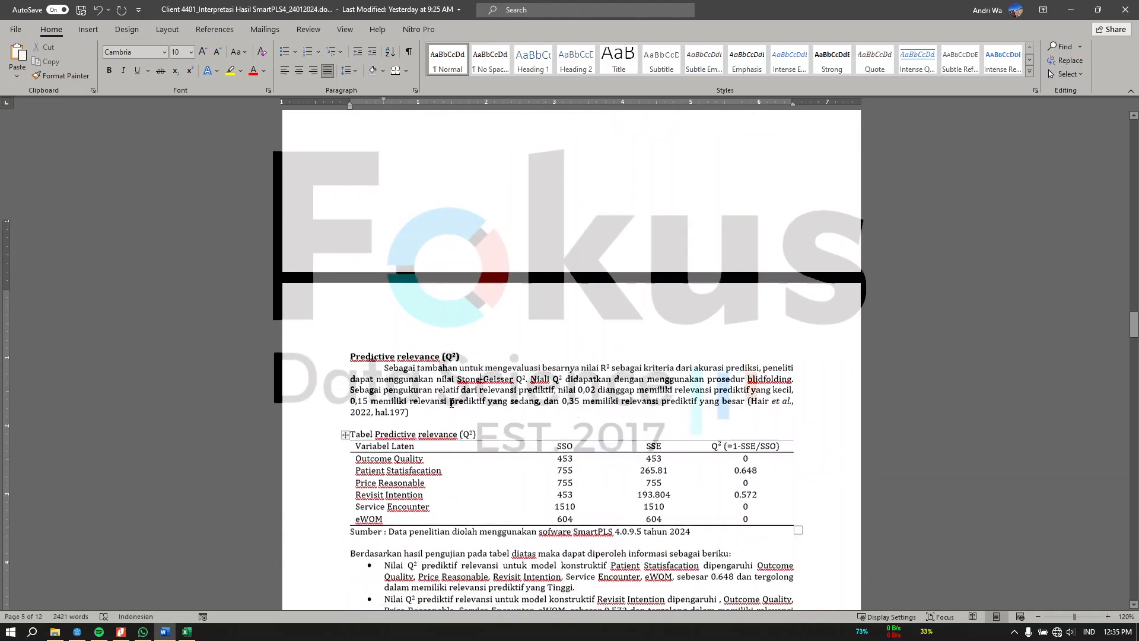
scroll(459, 390, "down", 6)
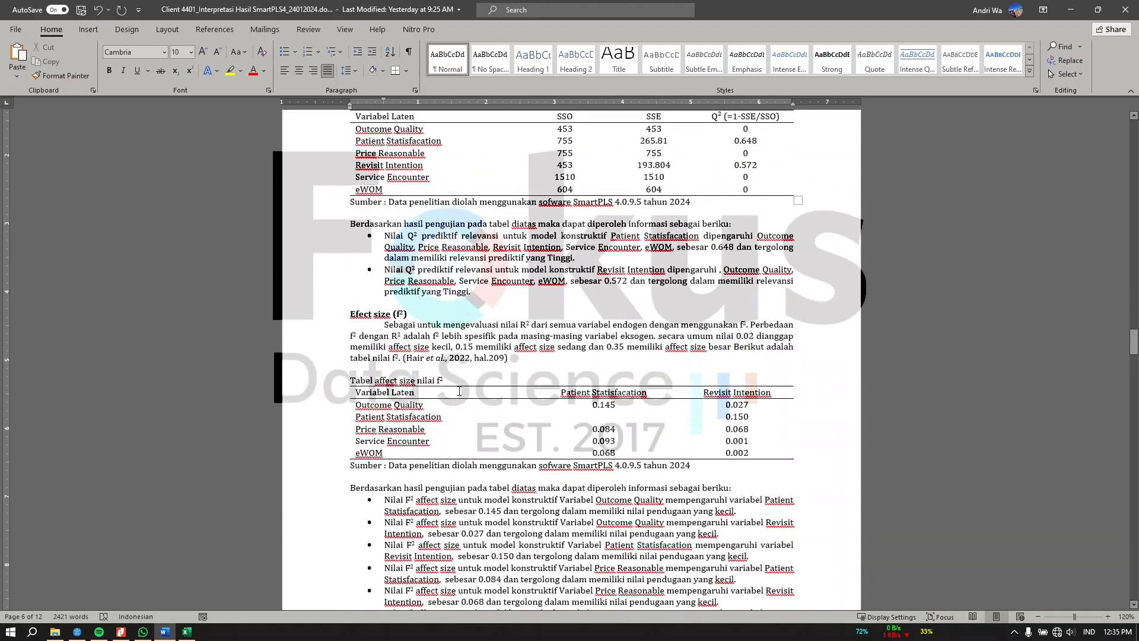
left_click_drag(353, 173, 415, 189)
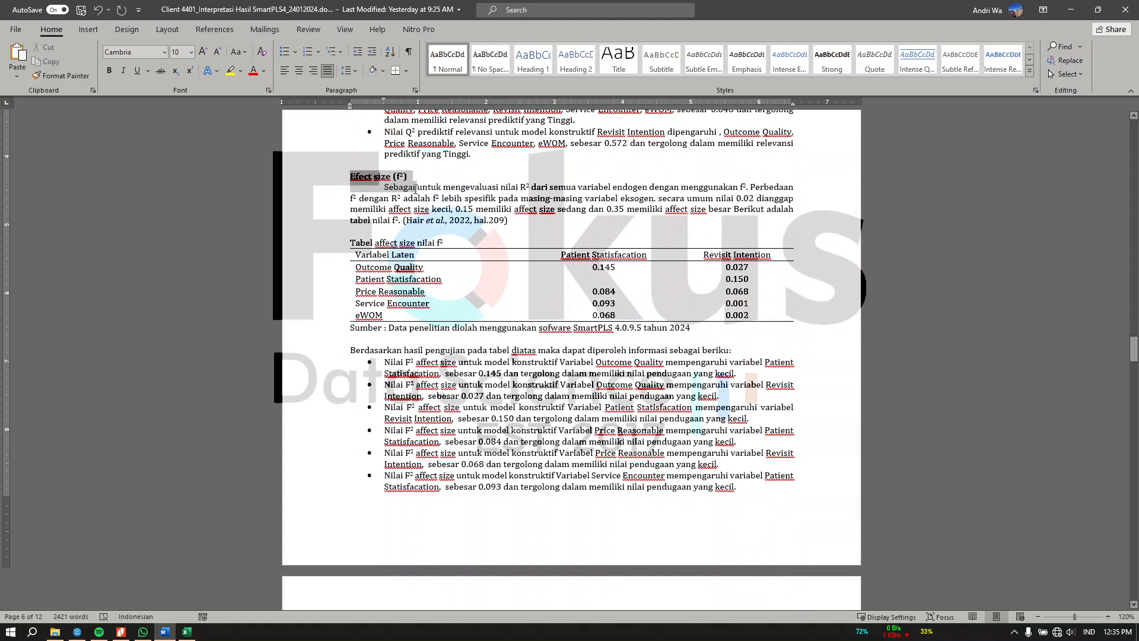
left_click(433, 198)
scroll(392, 168, "up", 8)
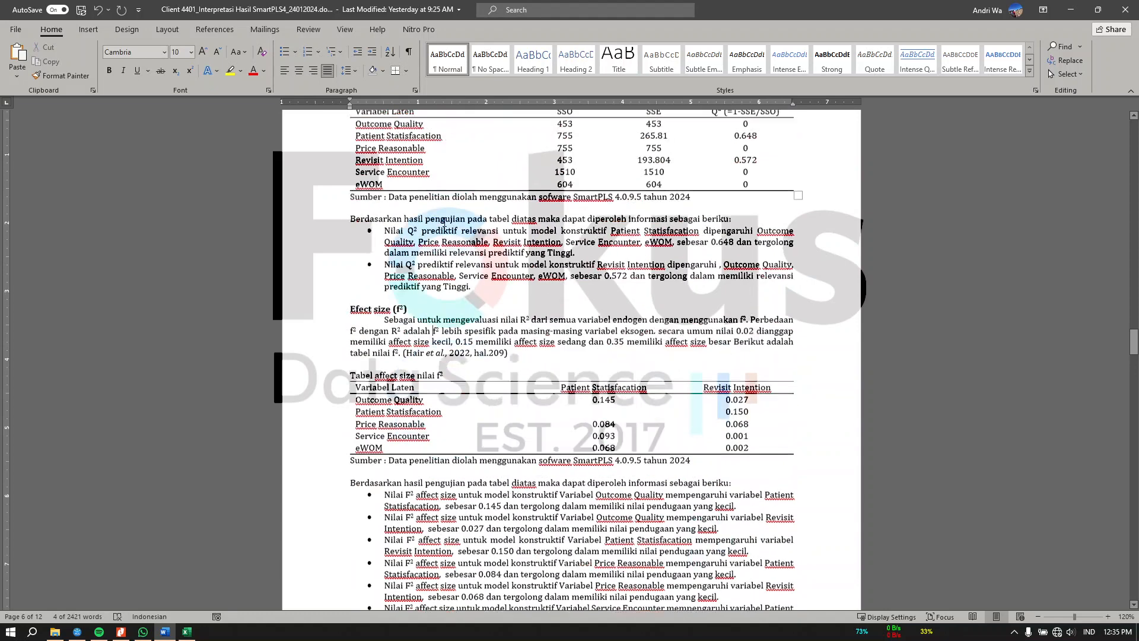
left_click_drag(347, 159, 418, 161)
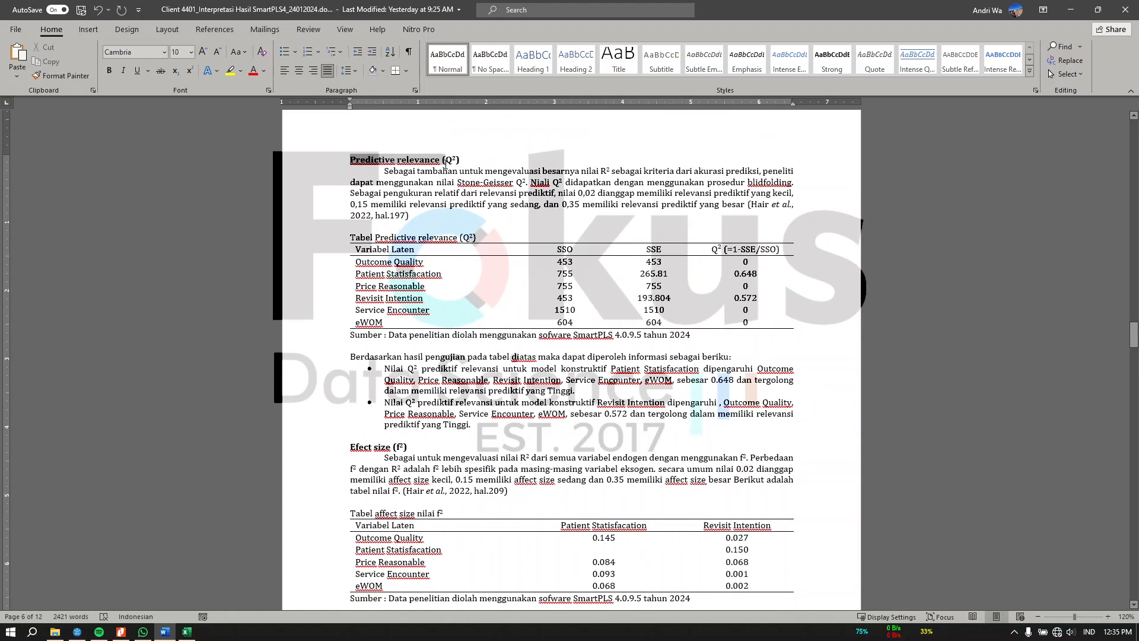
Highlight the effect size criteria paragraph in the report, and switch to SmartPLS to show the f-square matrix
scroll(511, 356, "down", 4)
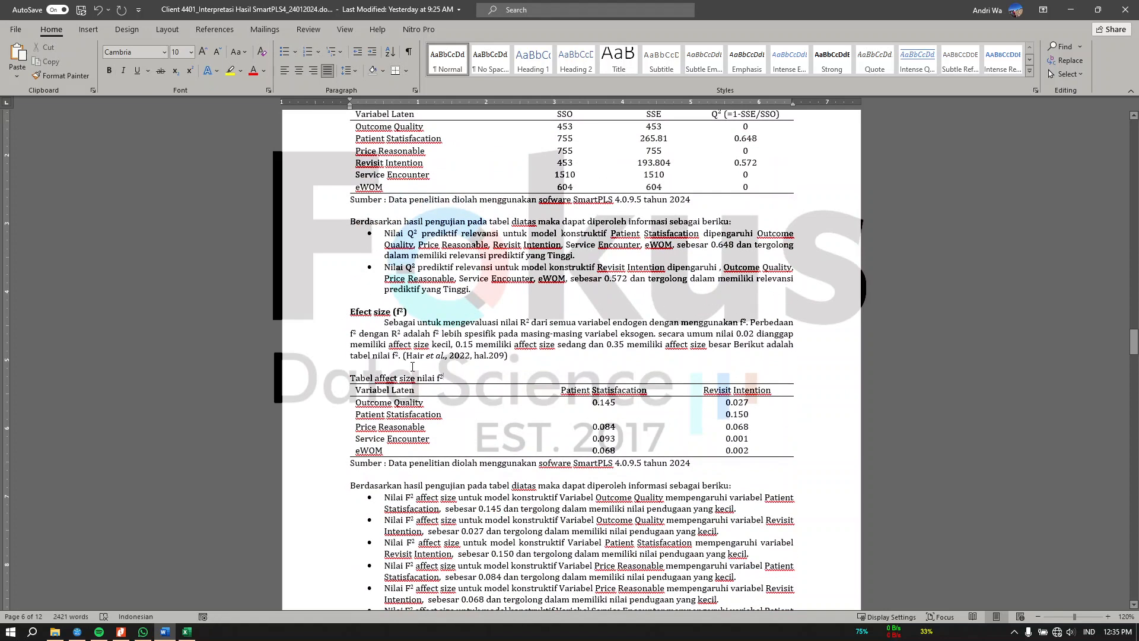
left_click_drag(447, 378, 359, 334)
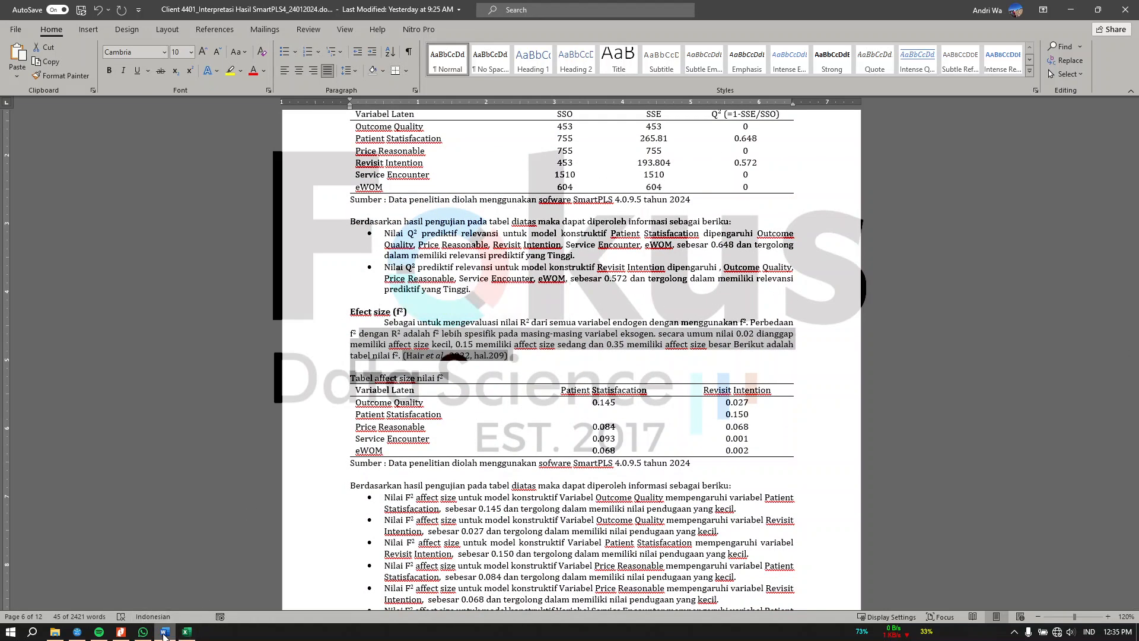
left_click(78, 632)
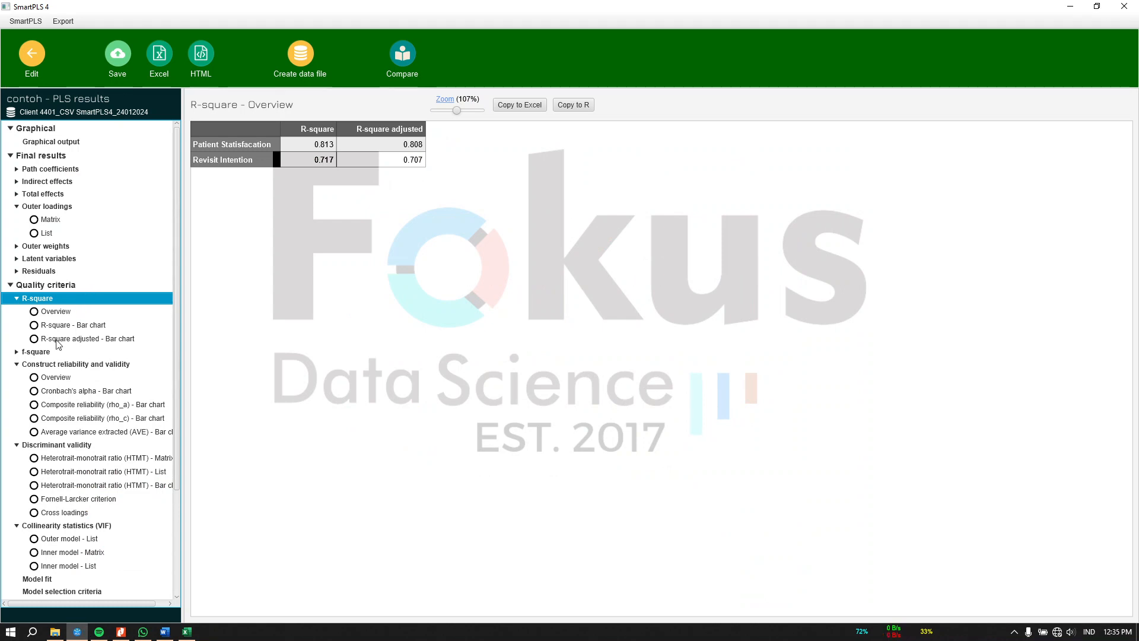
left_click(38, 354)
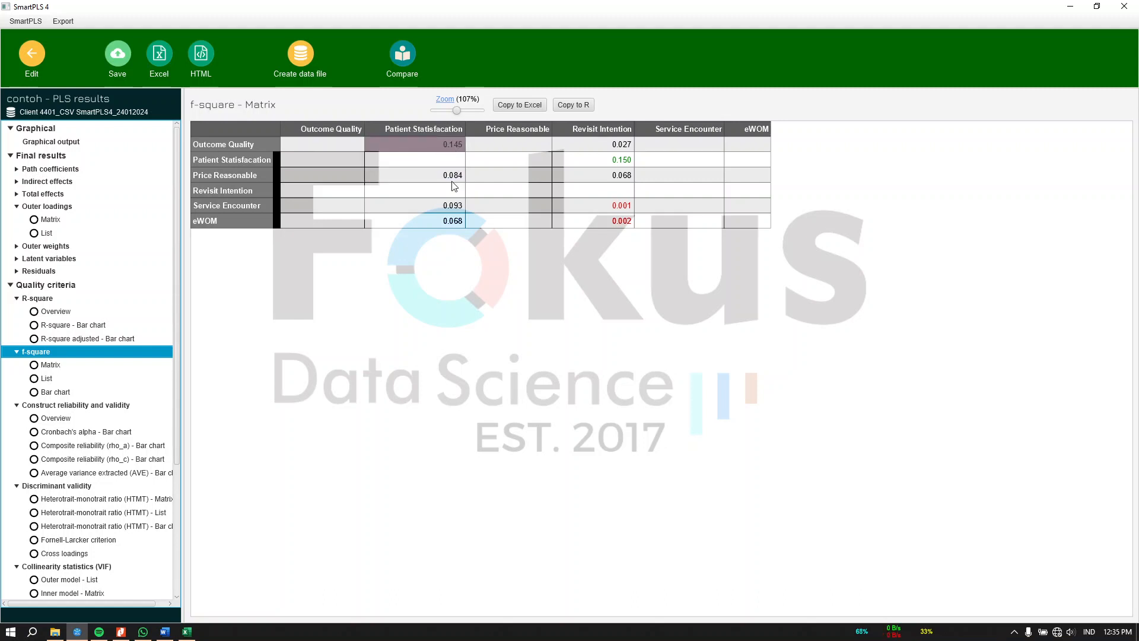
Return to the Word report and highlight Outcome Quality and its Patient Statisfacation value in the f² effect size table
left_click(165, 632)
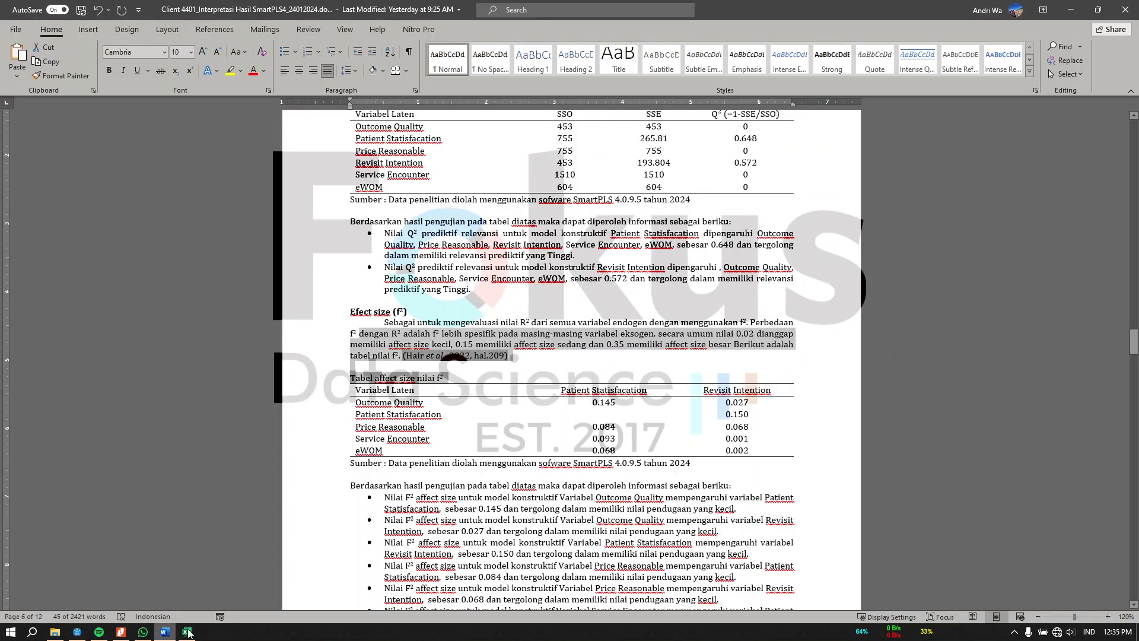
scroll(520, 396, "down", 2)
left_click(490, 374)
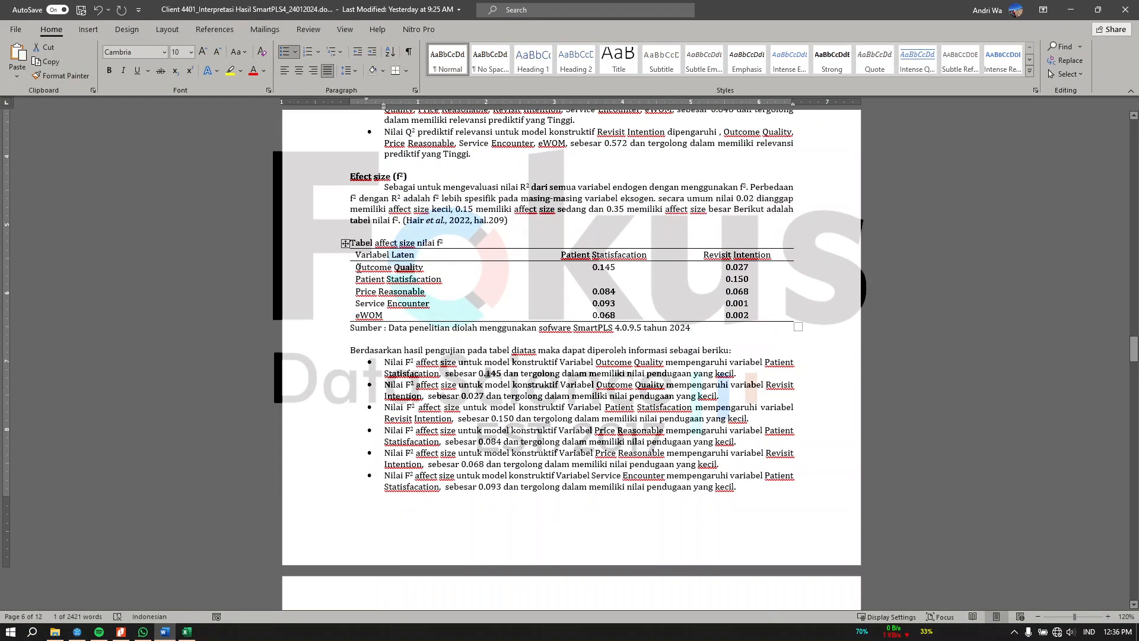
left_click_drag(359, 268, 395, 269)
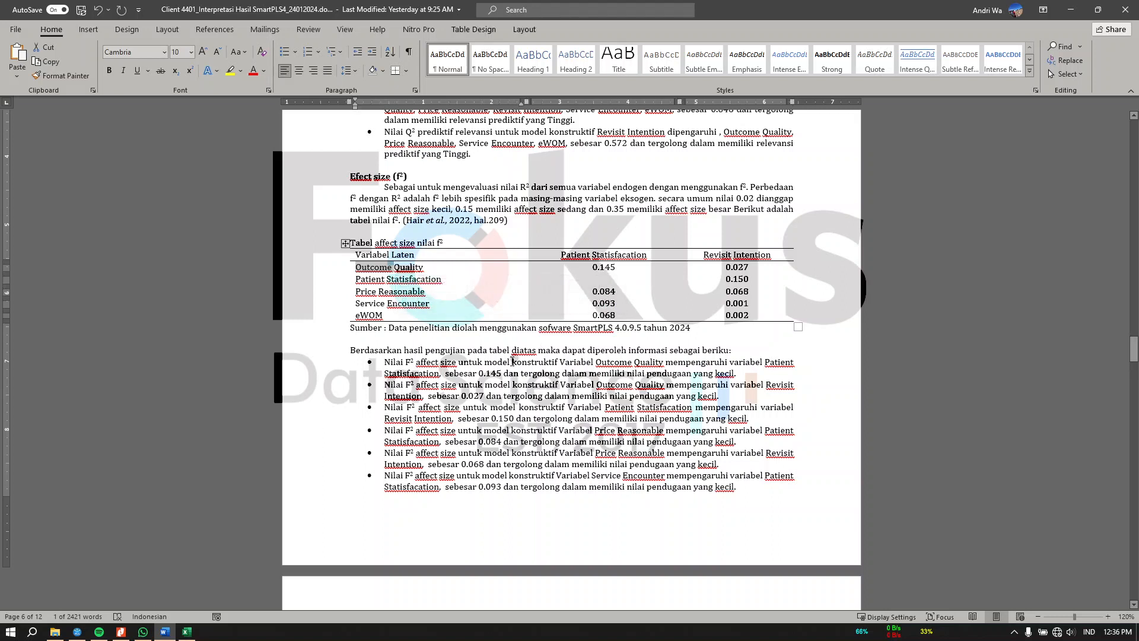
left_click(569, 363)
left_click_drag(562, 255, 616, 270)
left_click(594, 269)
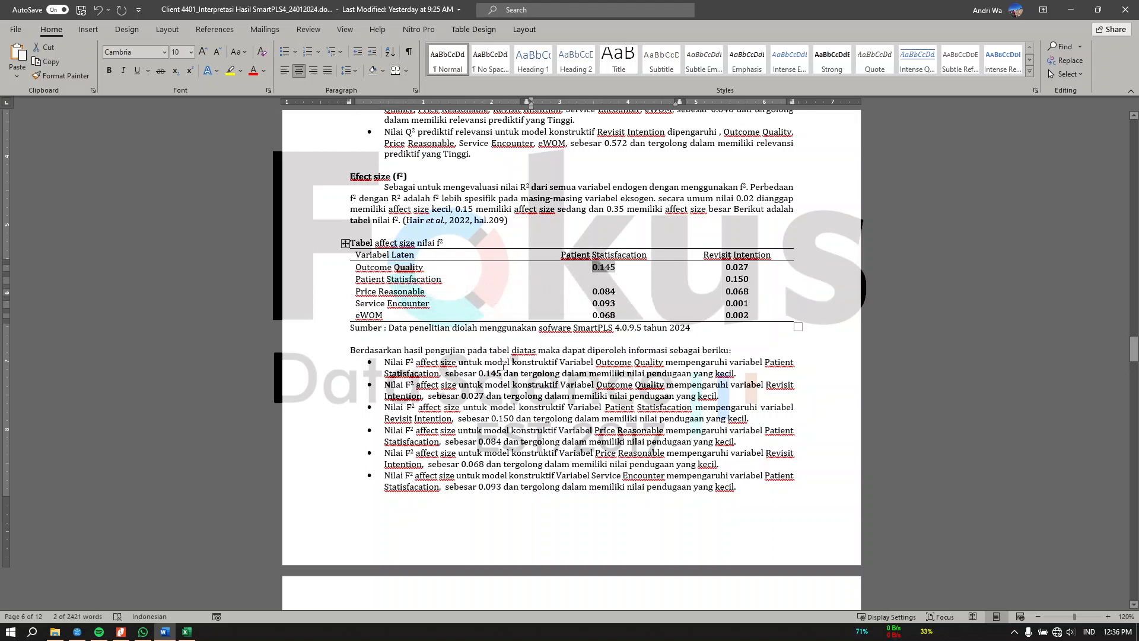
Highlight "yang kecil" in the first f² interpretation bullet and the criteria text in the Efect size section
left_click(597, 368)
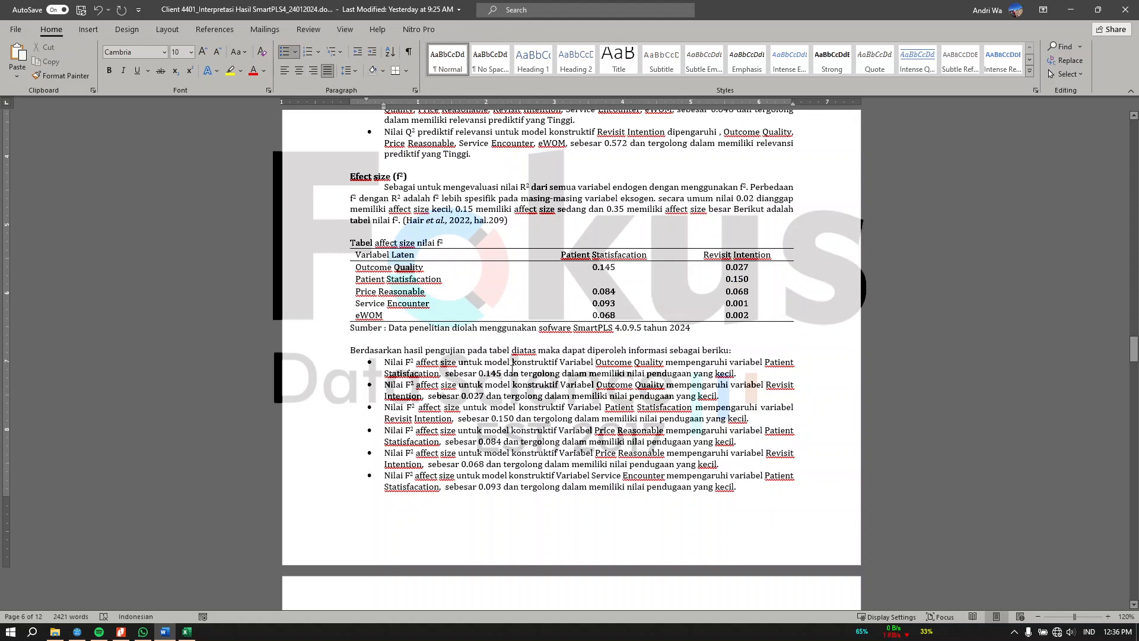
left_click_drag(503, 374, 694, 374)
left_click(722, 375)
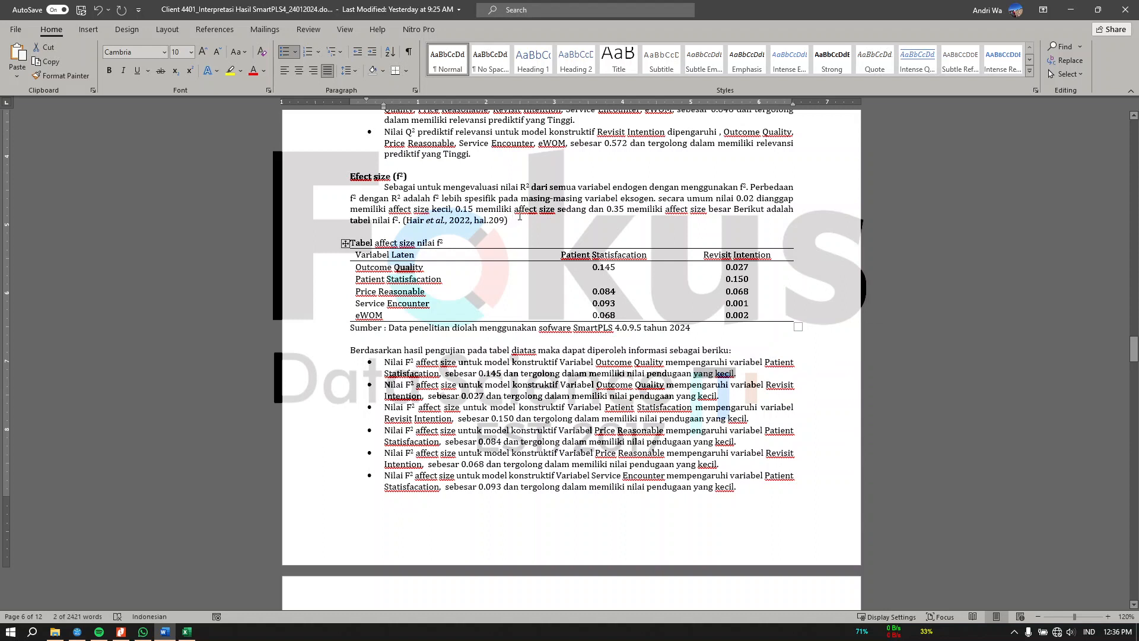
left_click_drag(548, 223, 425, 198)
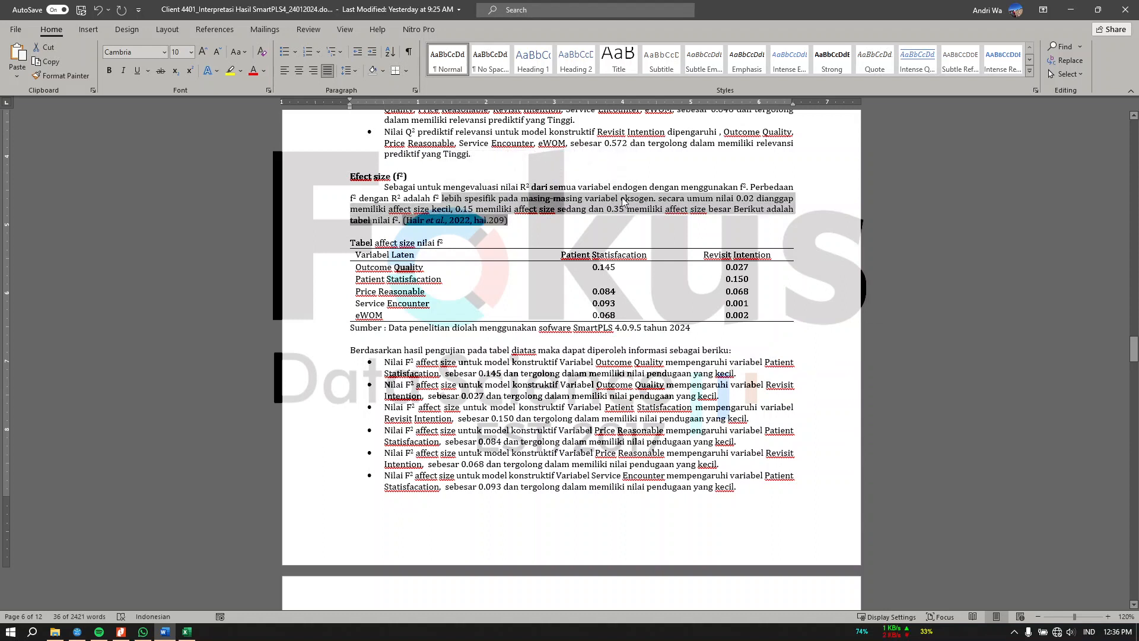
Look over the remaining f² interpretation bullets and highlight the opening words of the Predictive relevance (Q²) paragraph
left_click(528, 361)
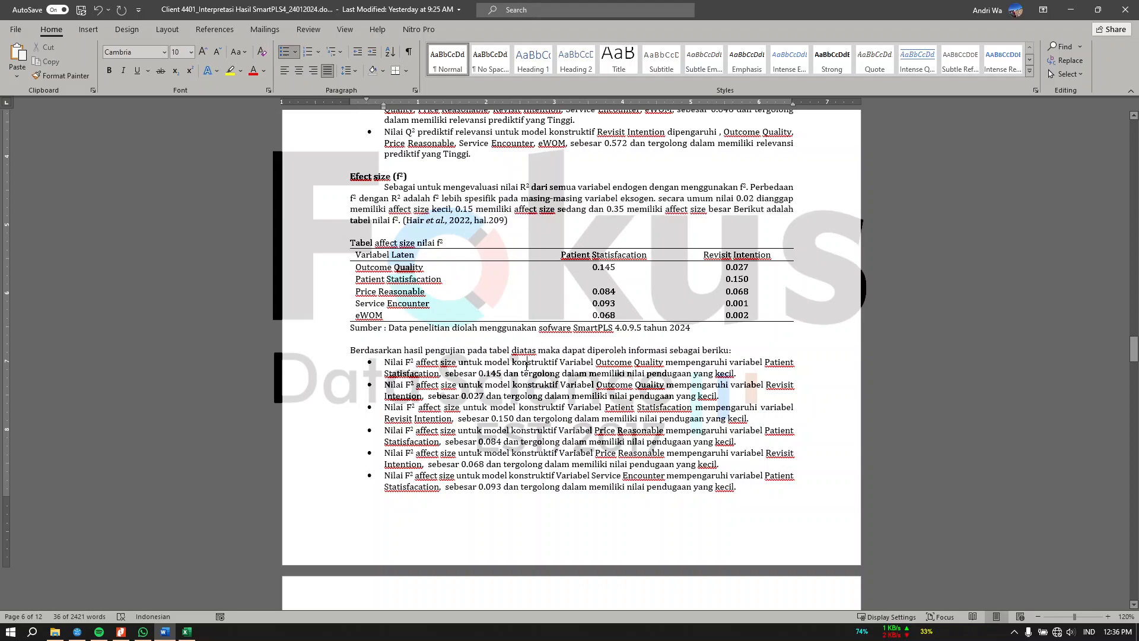
scroll(566, 245, "down", 8)
scroll(565, 245, "up", 20)
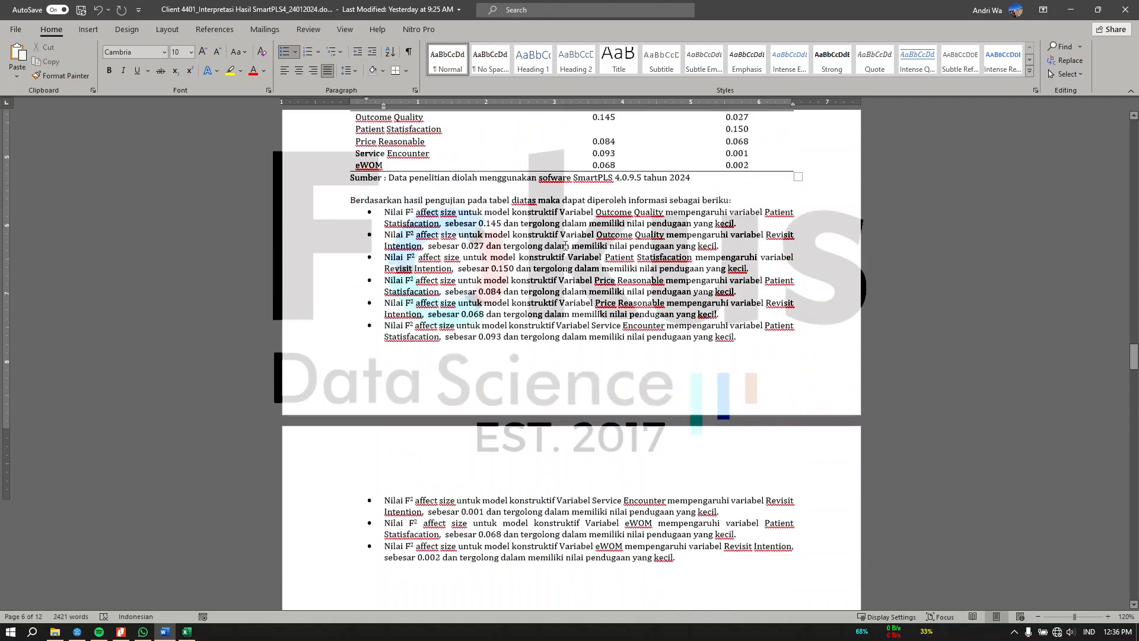
left_click_drag(433, 307, 384, 307)
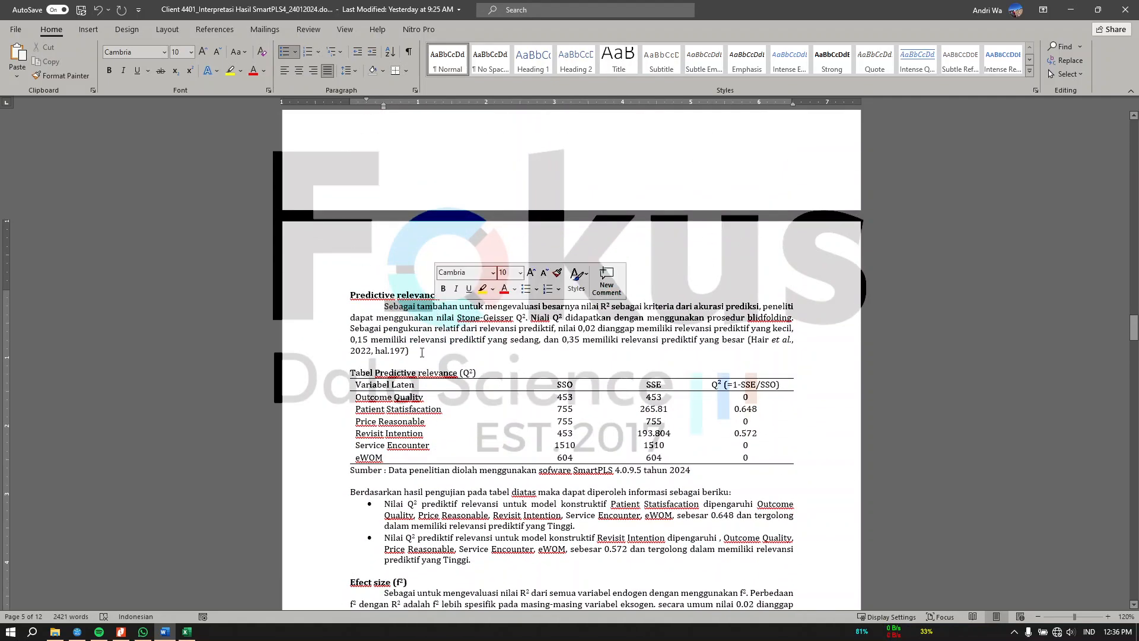
Switch to SmartPLS and save the PLS results report to the contoh project under a new file name
left_click(78, 631)
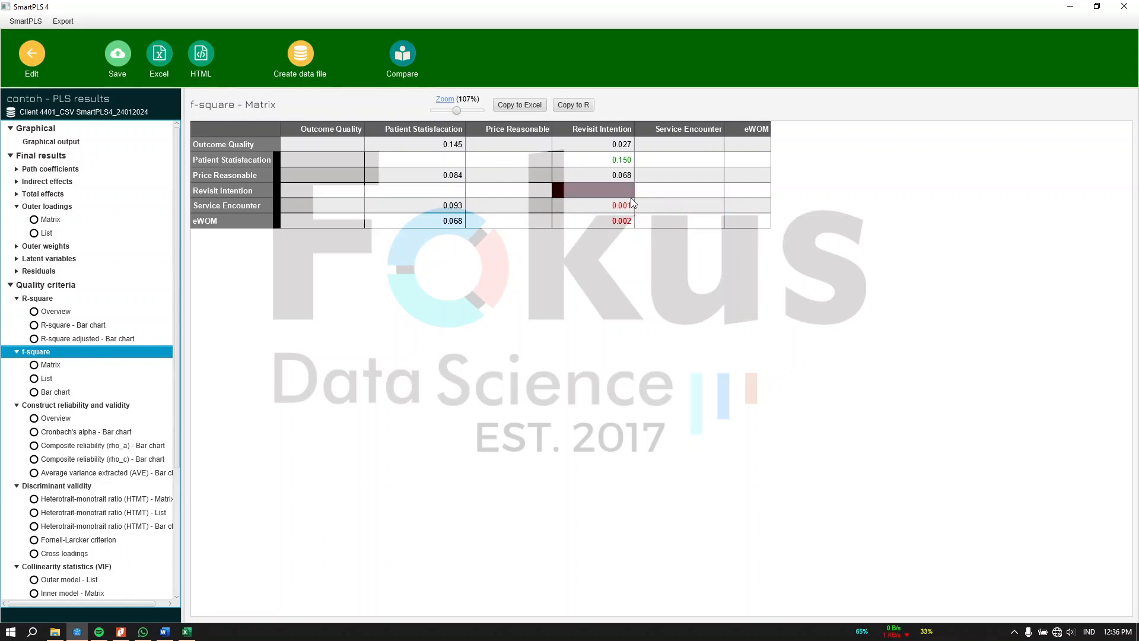
left_click(118, 55)
left_click(589, 328)
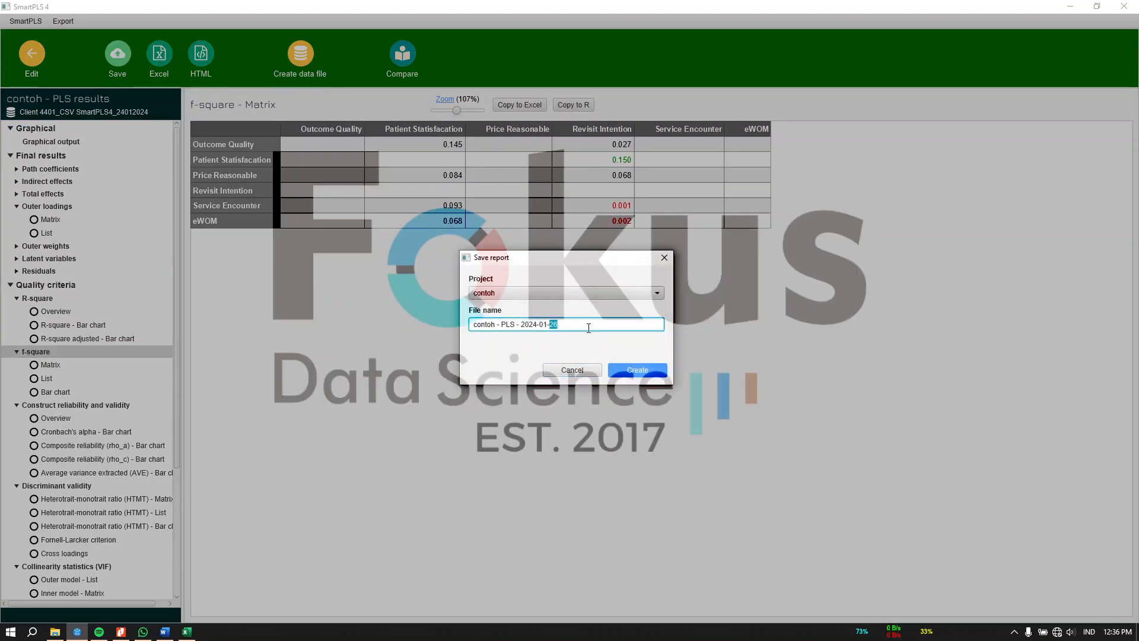
key("ctrl+a")
type("p")
left_click(653, 373)
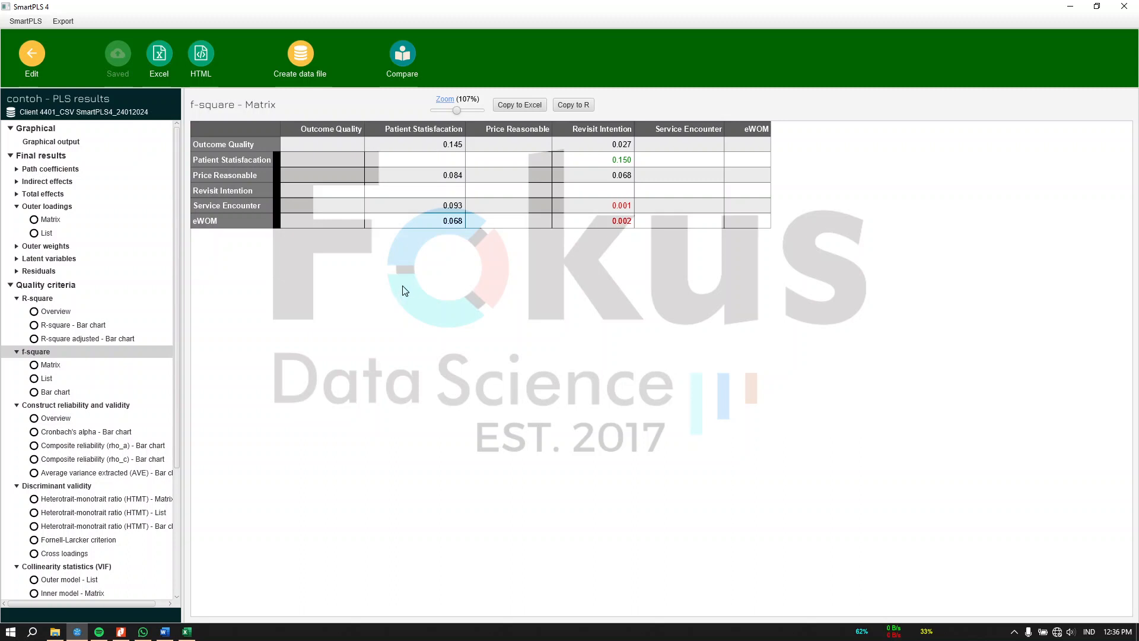
left_click(436, 225)
left_click(160, 58)
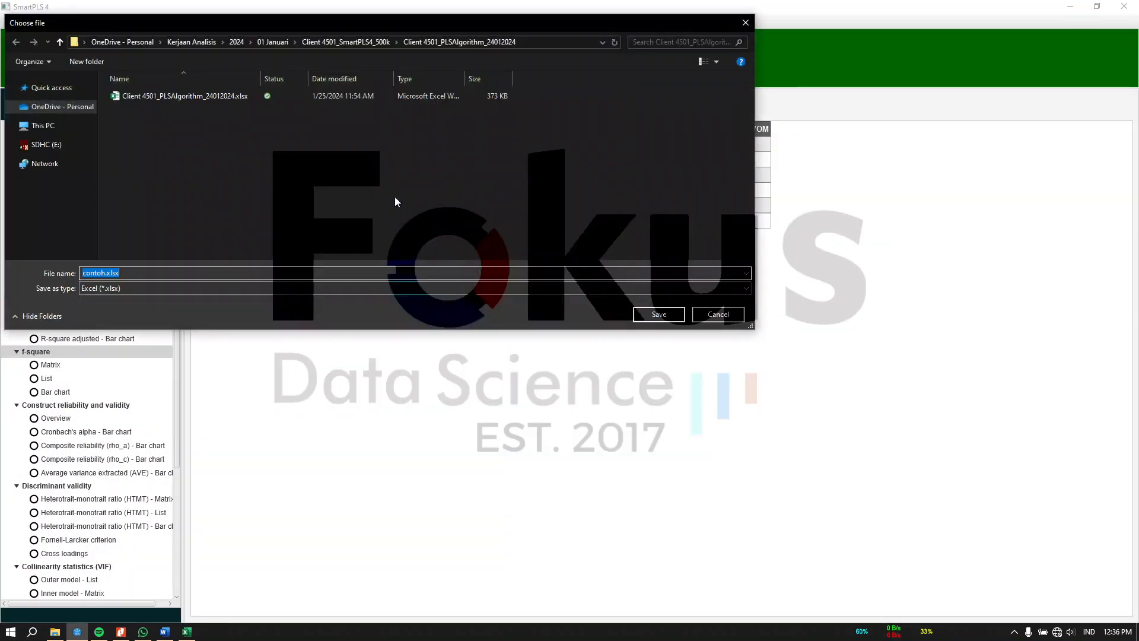
left_click(65, 39)
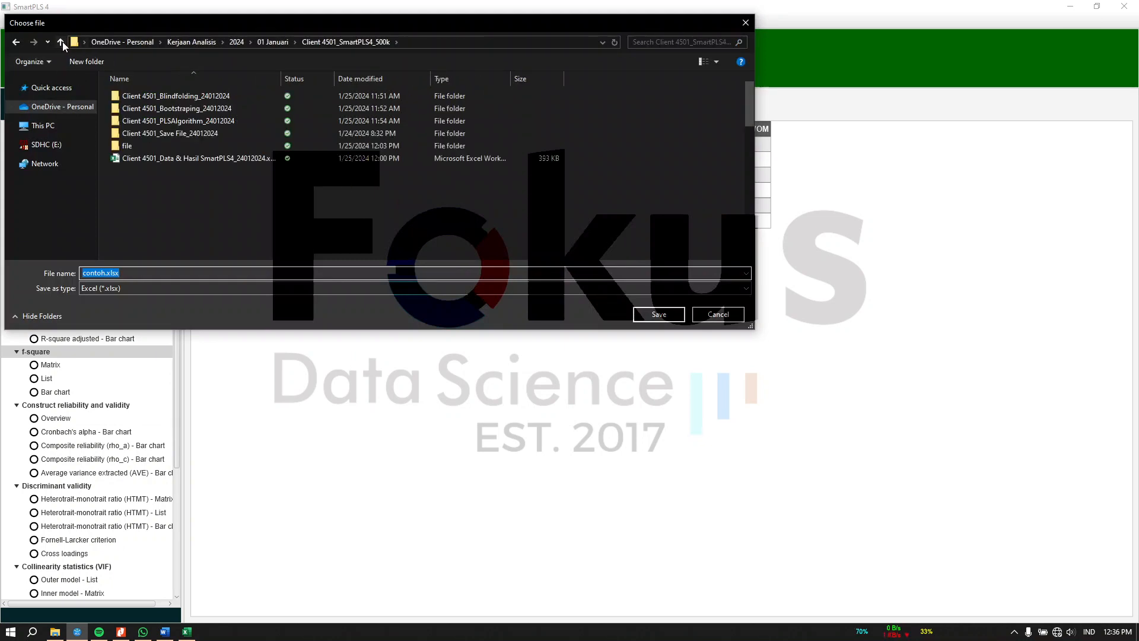
left_click(62, 42)
scroll(204, 172, "down", 5)
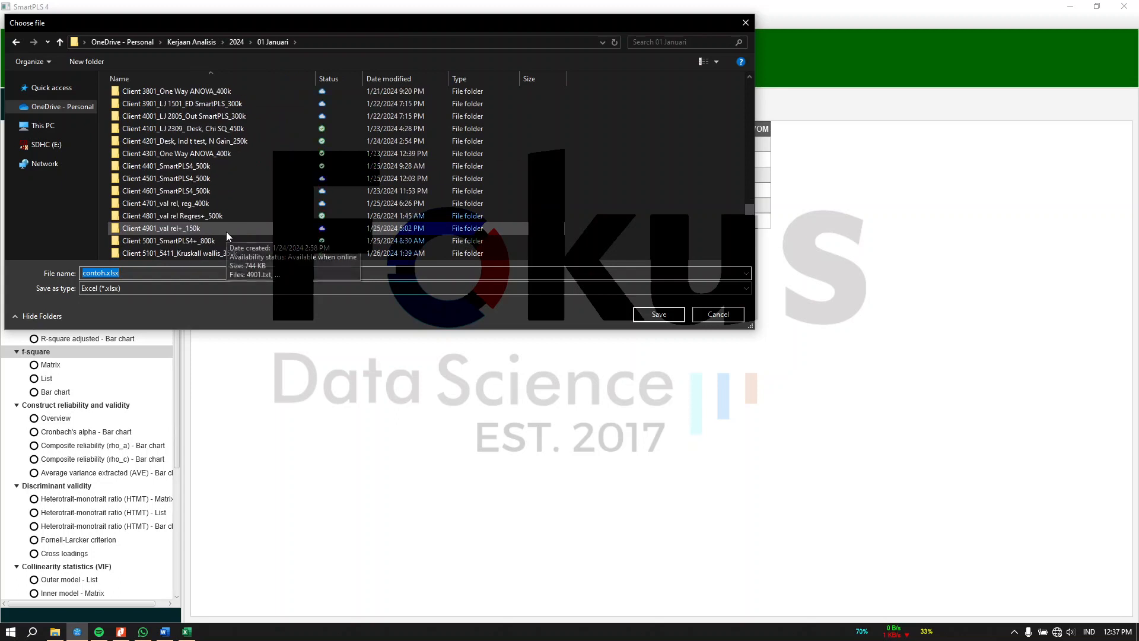
scroll(228, 202, "down", 3)
double_click(233, 165)
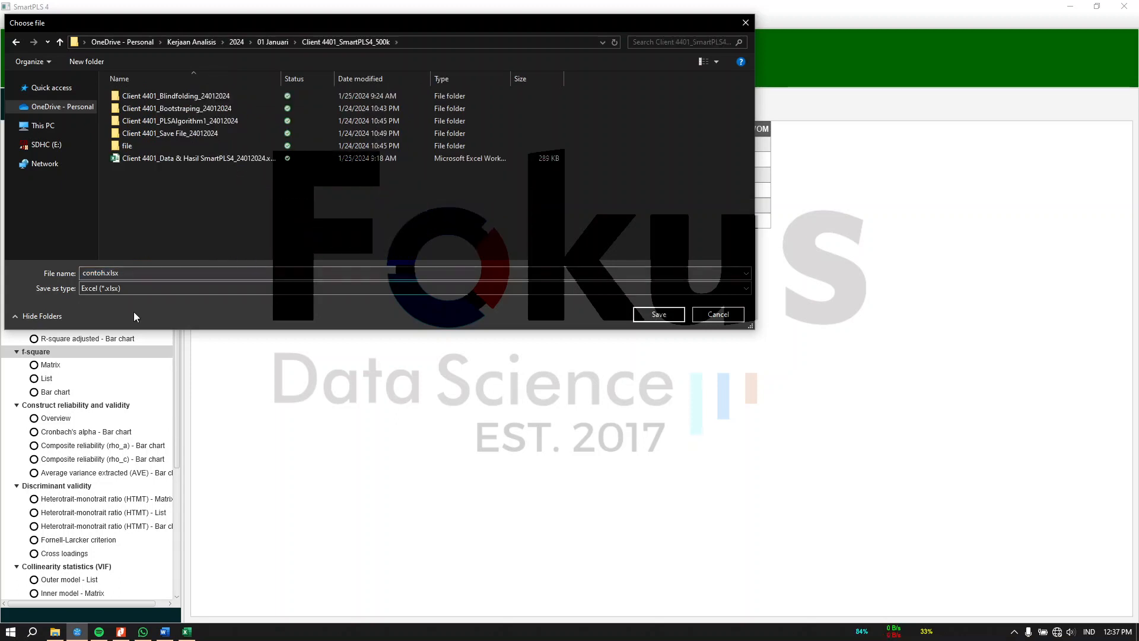
left_click(174, 273)
key("BackSpace")
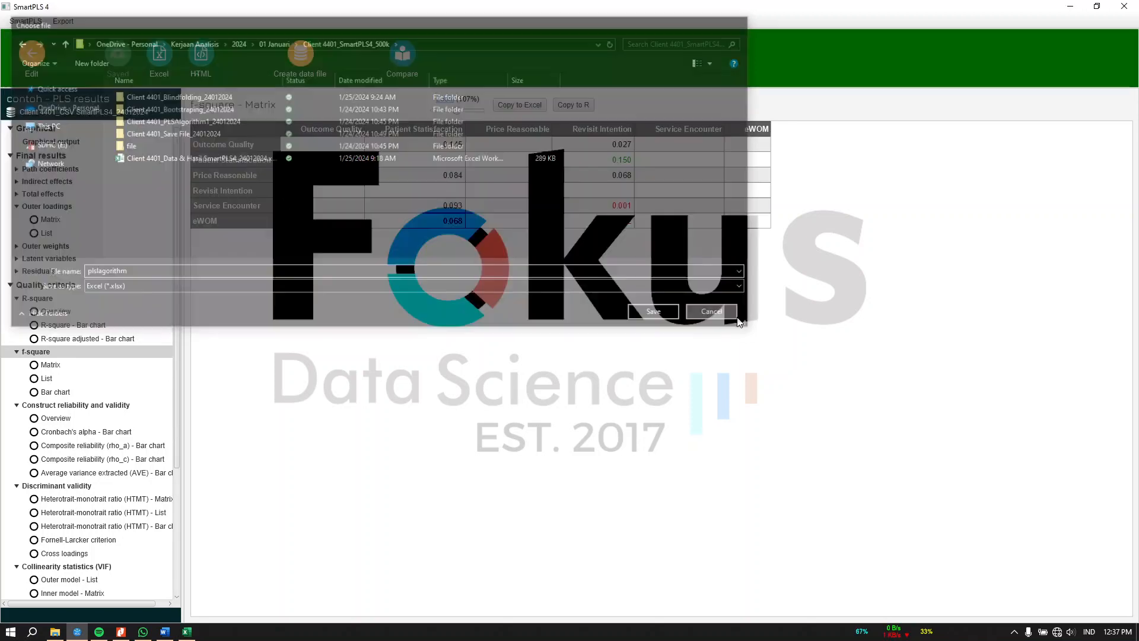
left_click(716, 315)
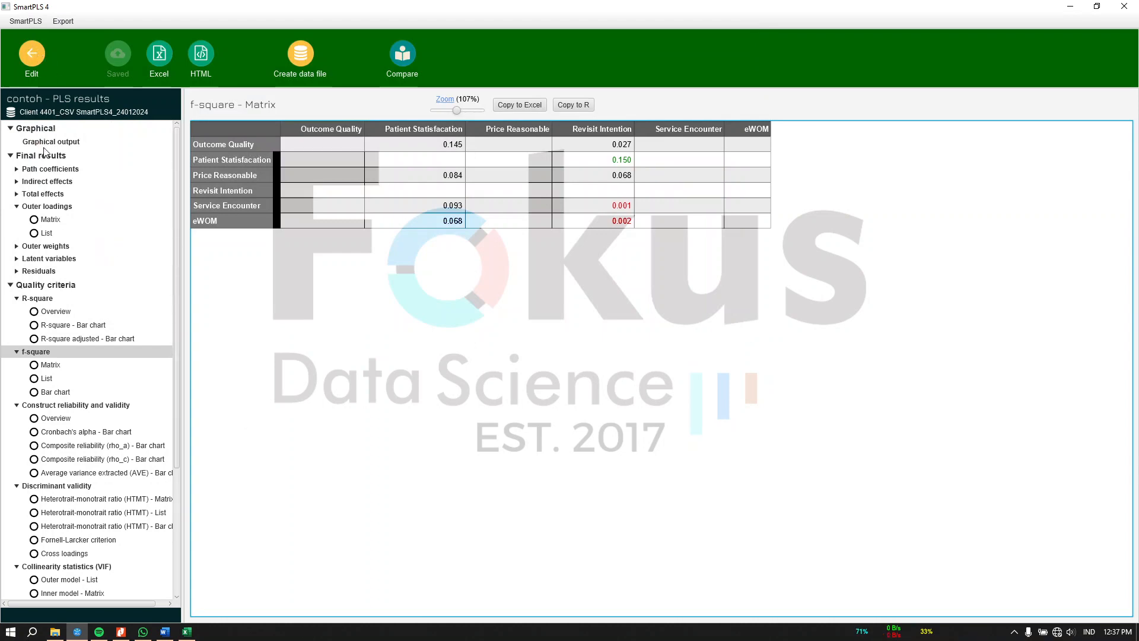
Return to the contoh model, calculate Blindfolding, and show the construct cross-validated redundancy totals
left_click(32, 56)
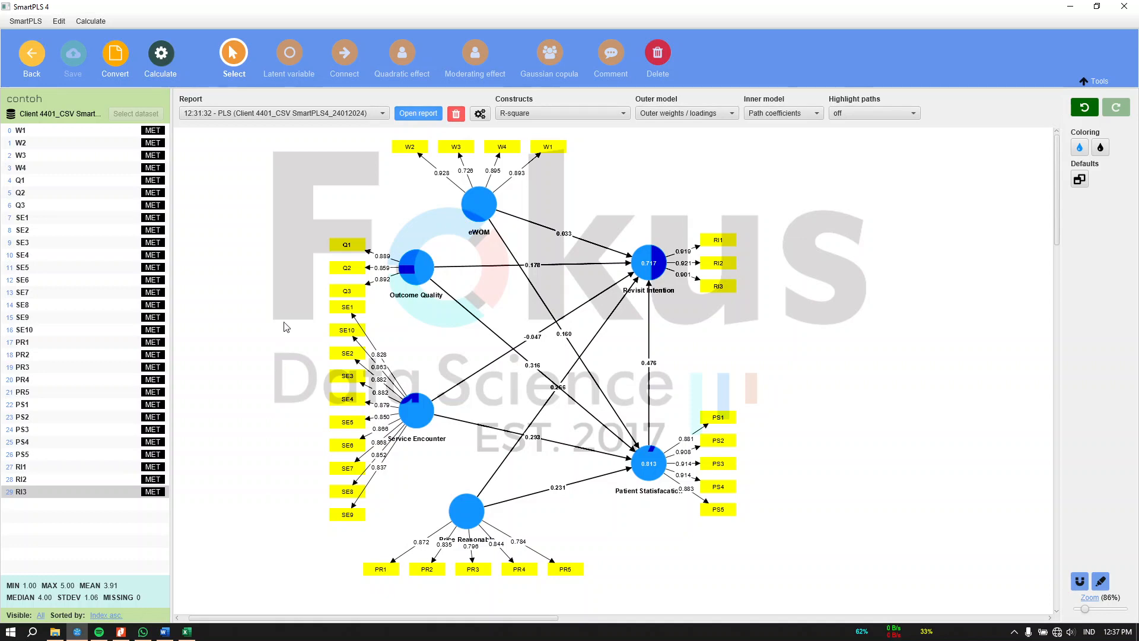
left_click(165, 631)
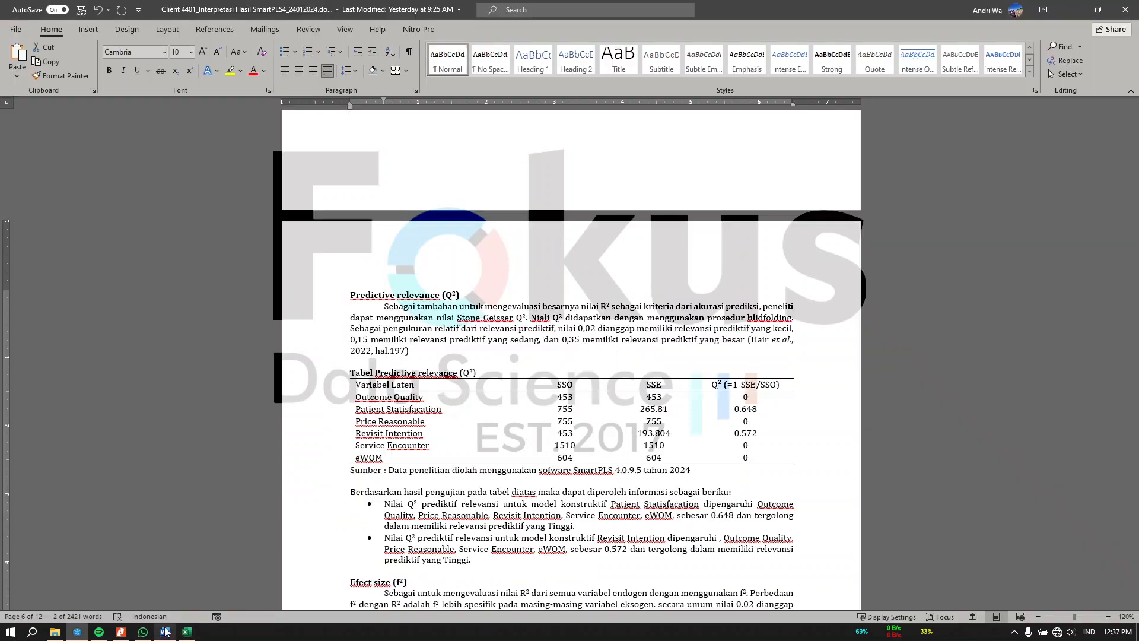
left_click(1071, 9)
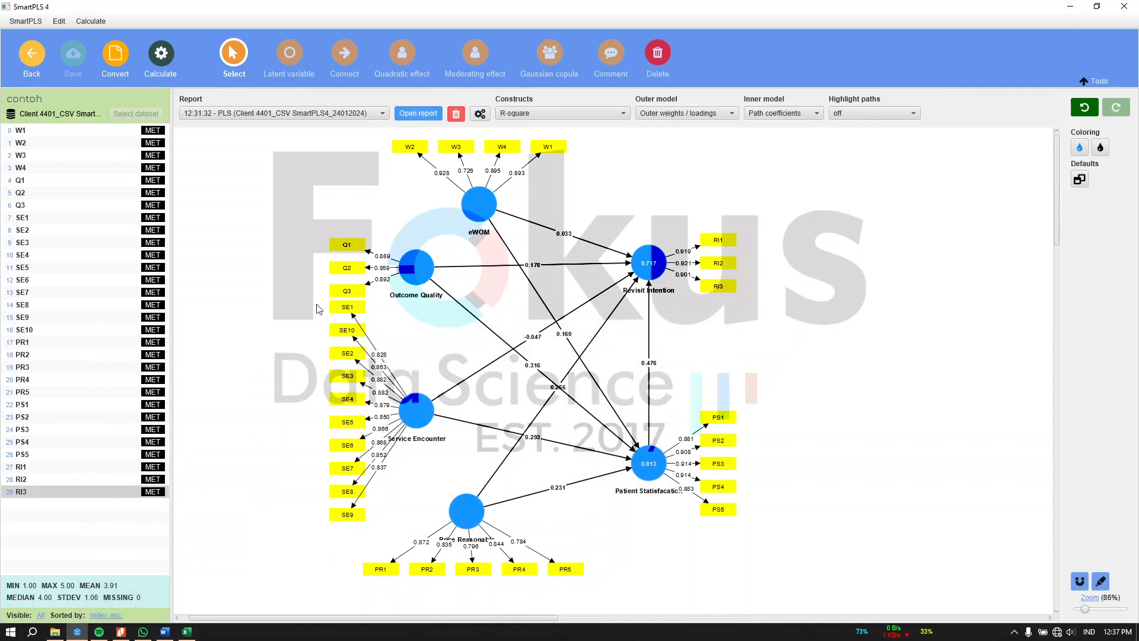
left_click(160, 53)
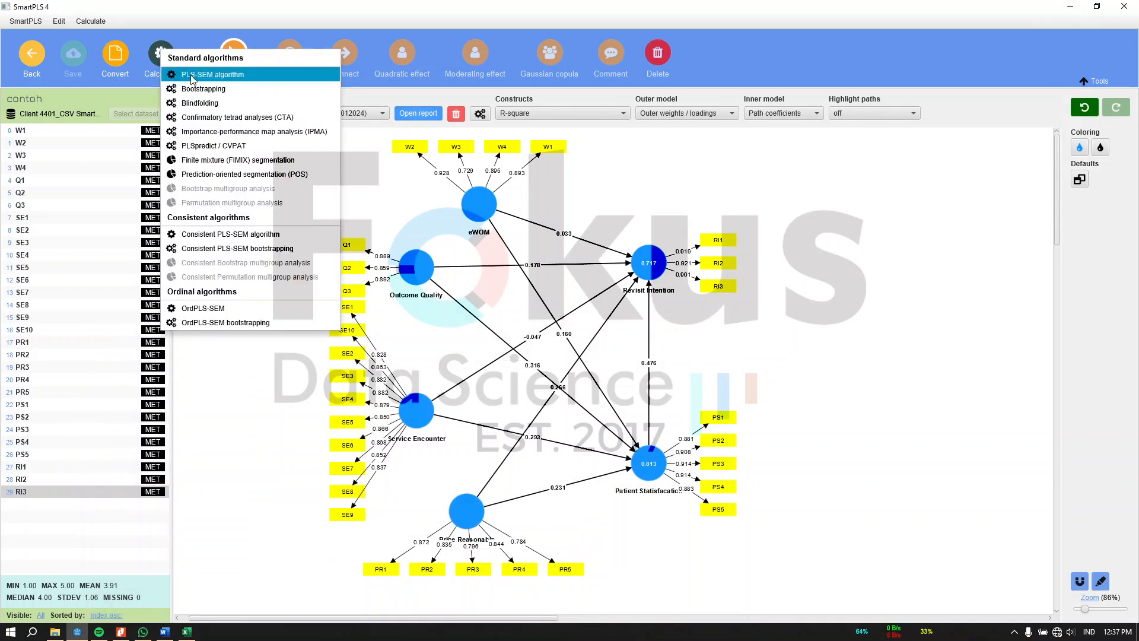
left_click(200, 103)
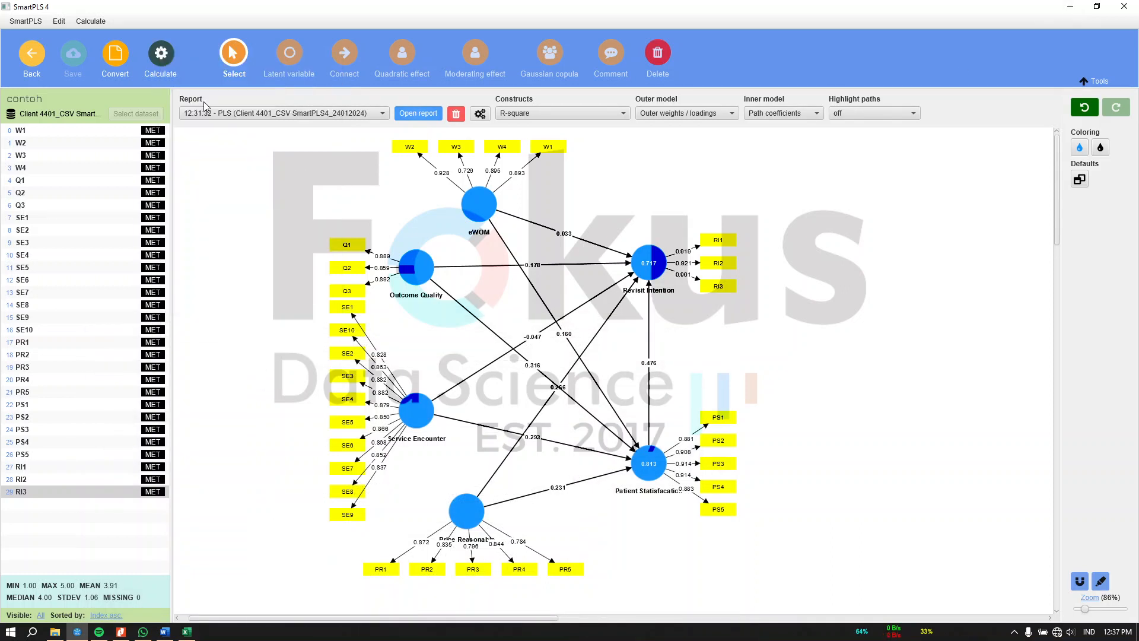
left_click(687, 502)
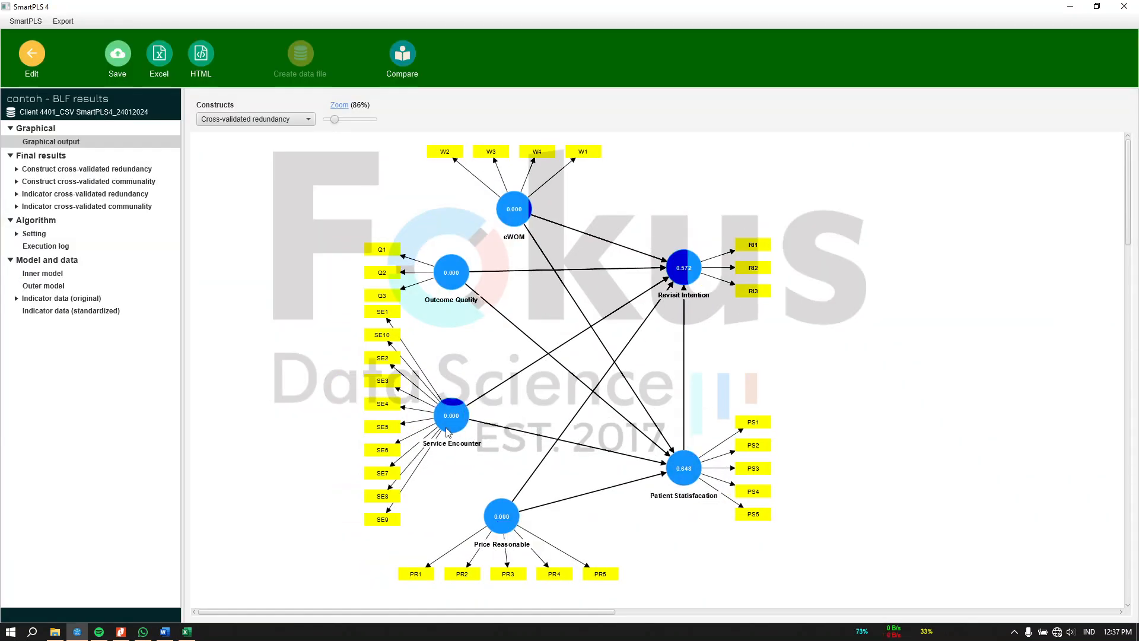
left_click(44, 169)
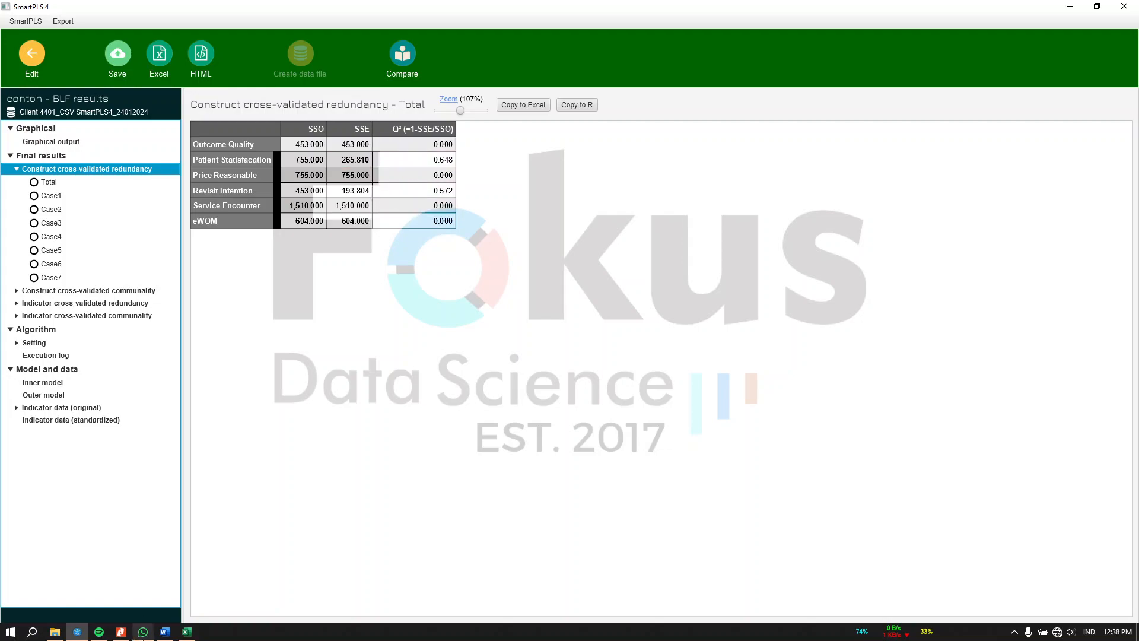
In the Word report, highlight the Predictive relevance (Q²) heading and opening lines, and examine the Uji Hipotesis Penelitian path diagram
left_click(164, 631)
scroll(643, 449, "down", 3)
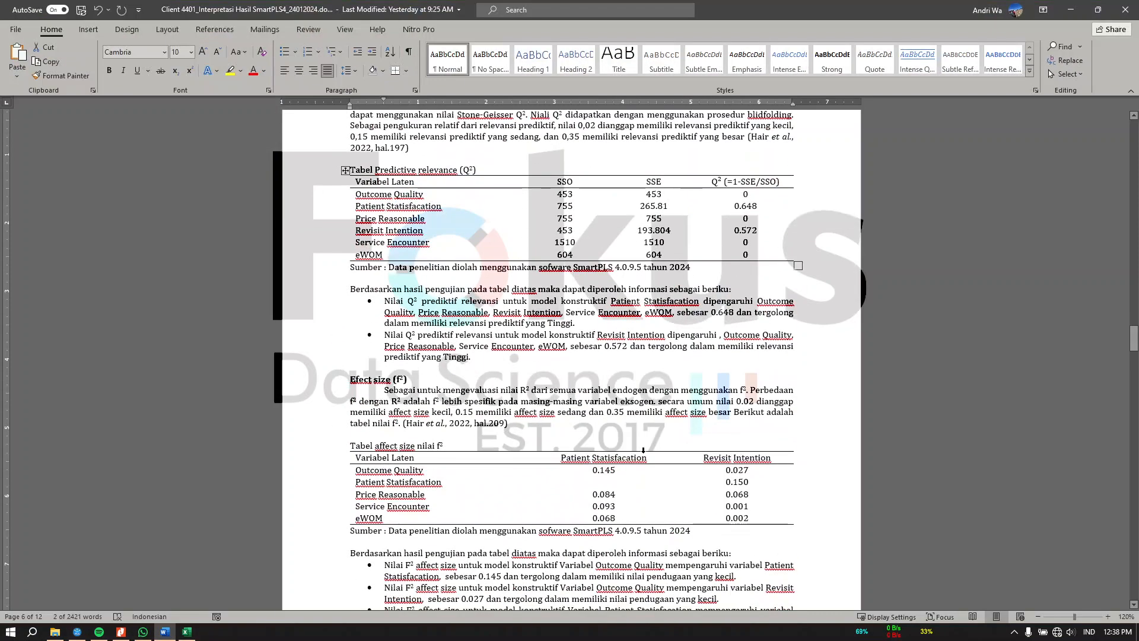
left_click(617, 326)
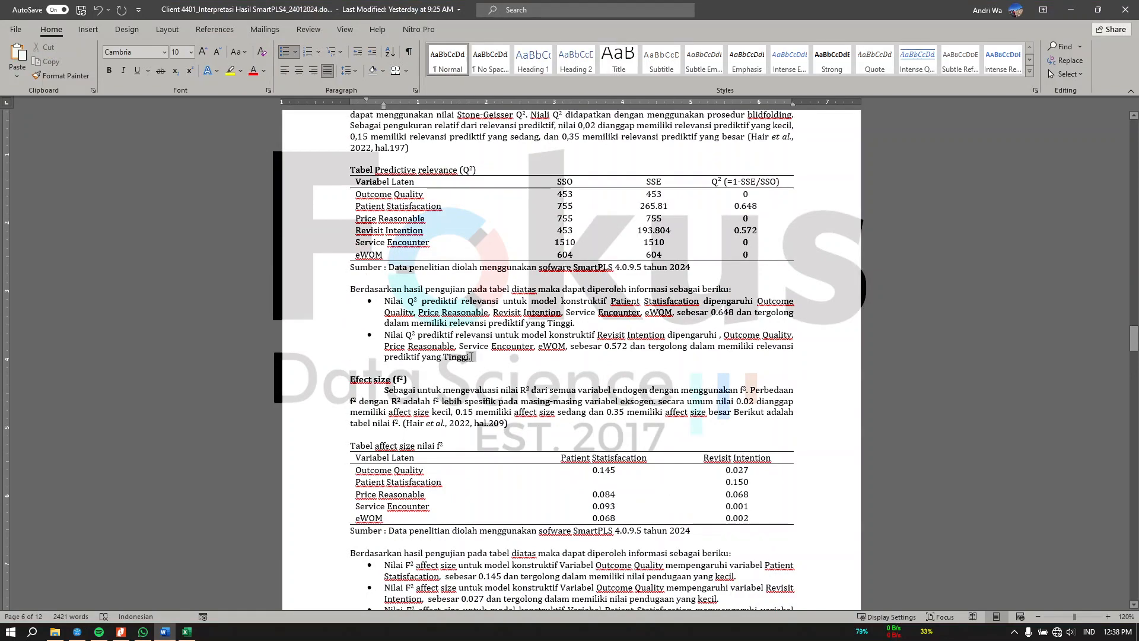
scroll(482, 250, "up", 2)
left_click_drag(351, 158, 432, 180)
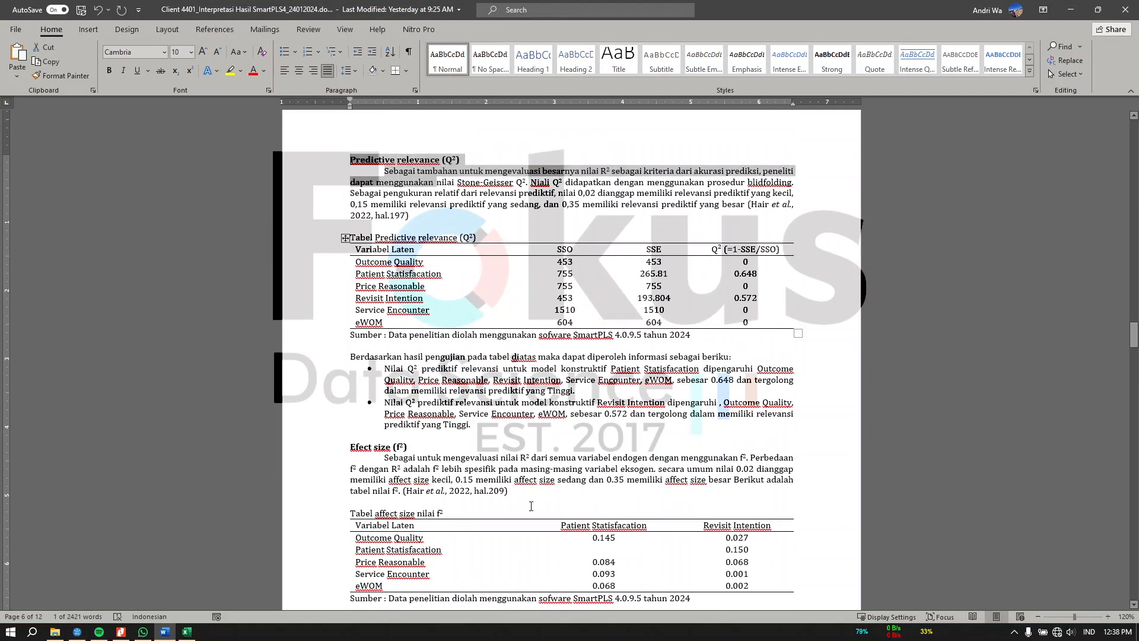
scroll(525, 469, "down", 8)
scroll(526, 469, "down", 10)
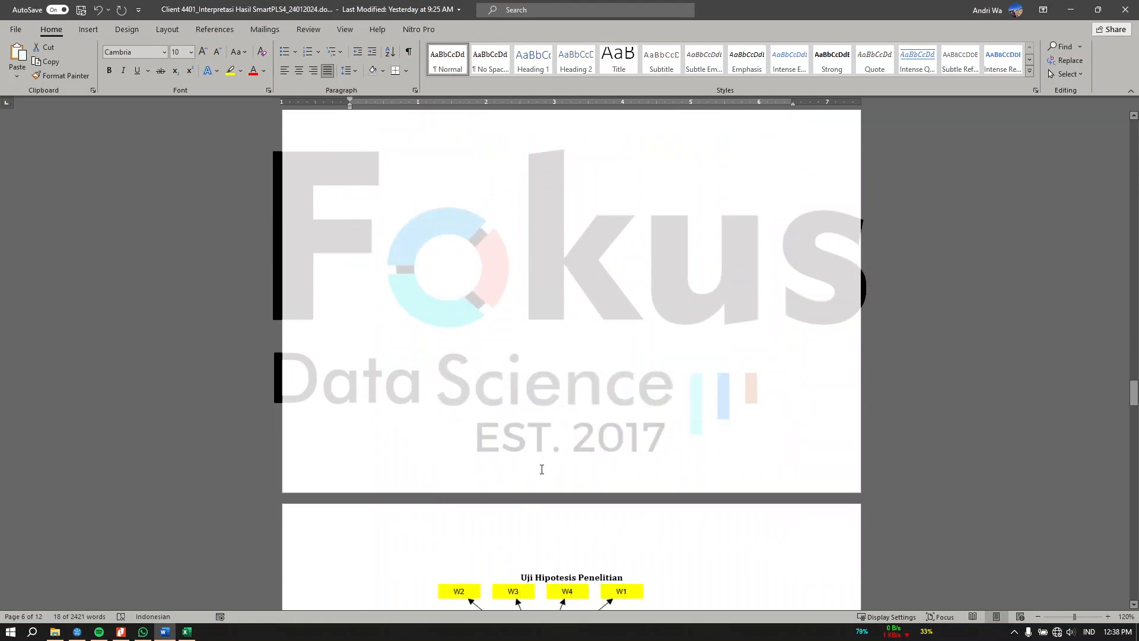
scroll(534, 454, "down", 10)
scroll(571, 320, "up", 8)
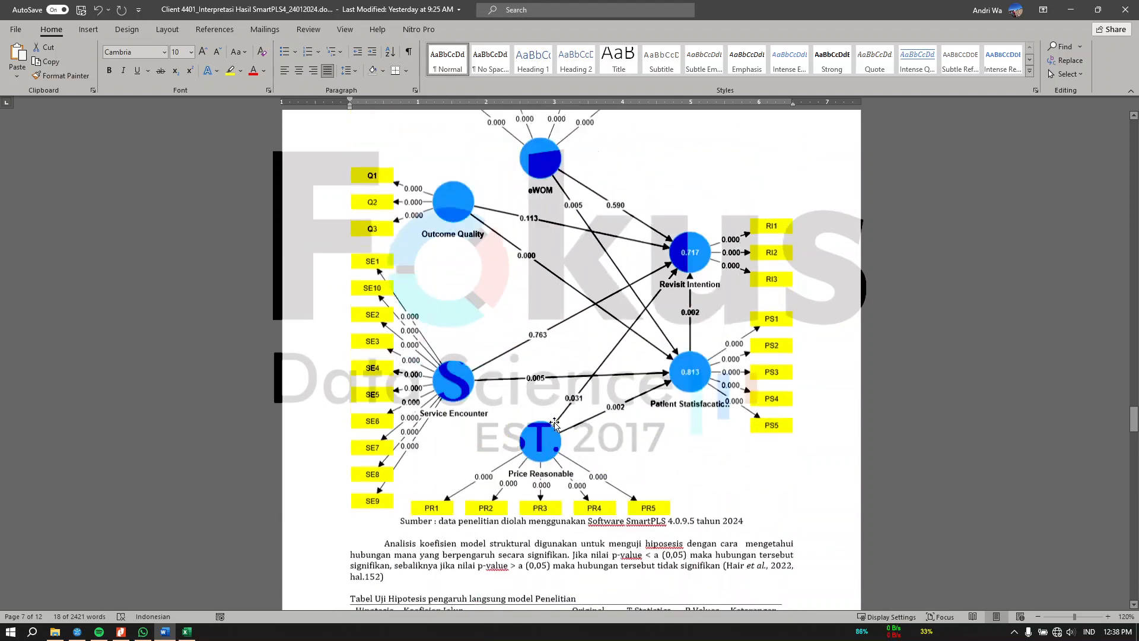
scroll(571, 321, "down", 8)
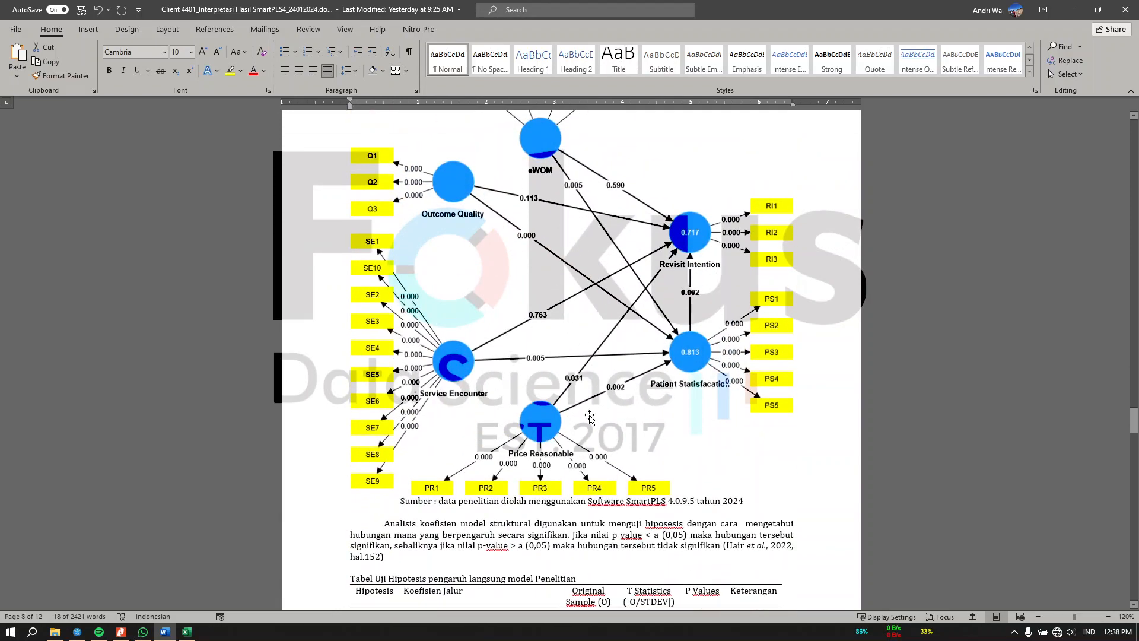
scroll(595, 403, "up", 3)
Return to the SmartPLS model and run Bootstrapping with 5000 subsamples, percentile bootstrap, a two-tailed test and 0.05 significance level
key("alt+Tab")
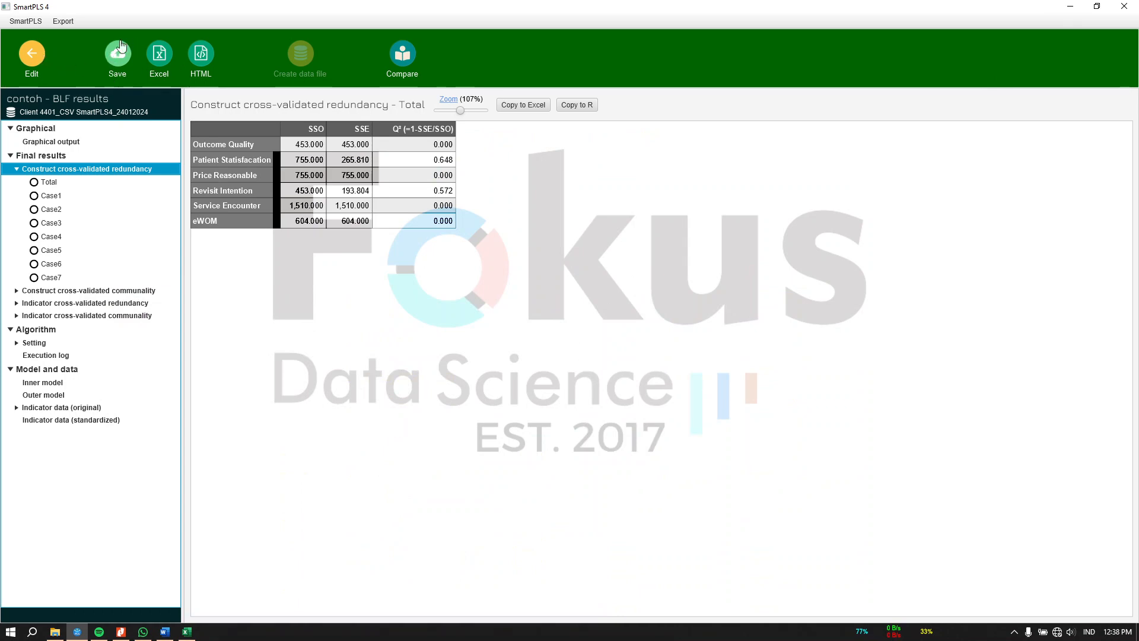
left_click(37, 51)
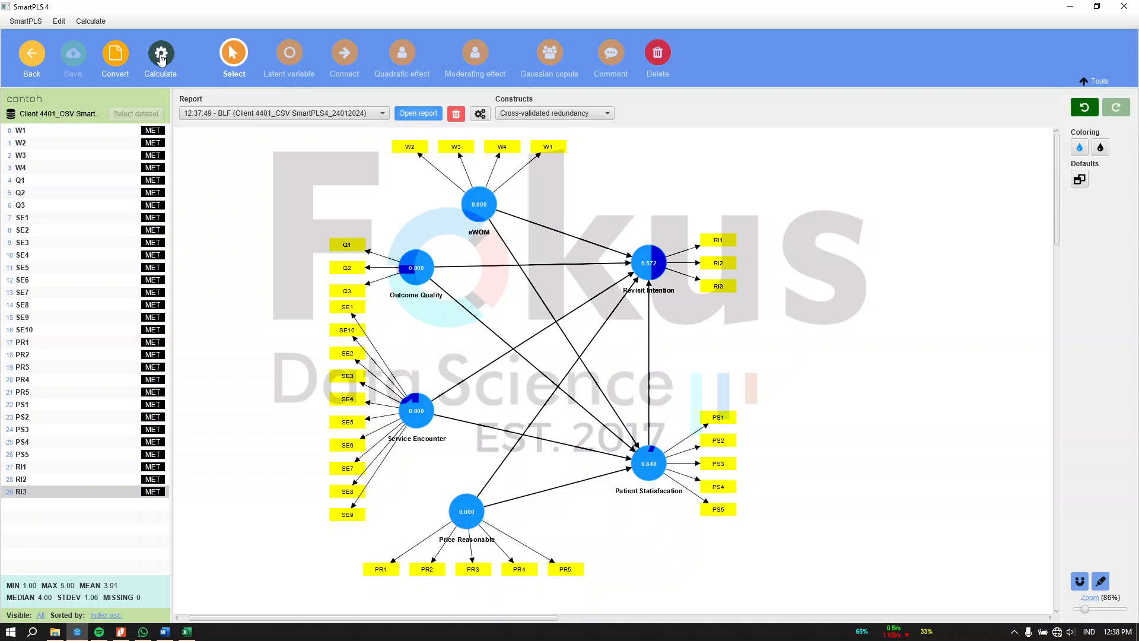
left_click(160, 57)
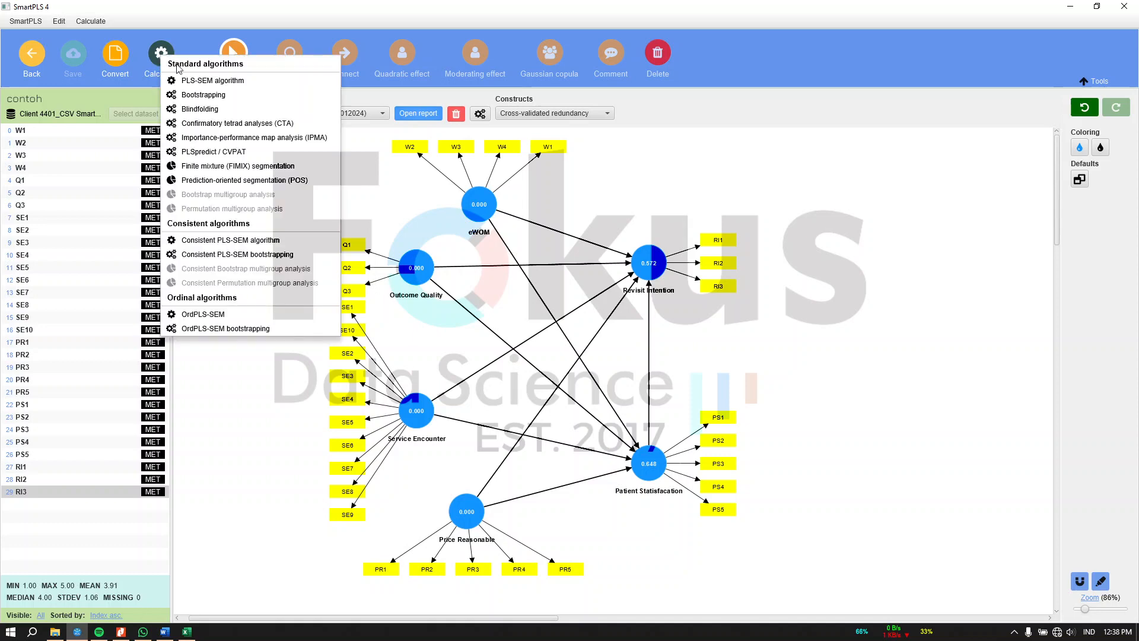
left_click(228, 100)
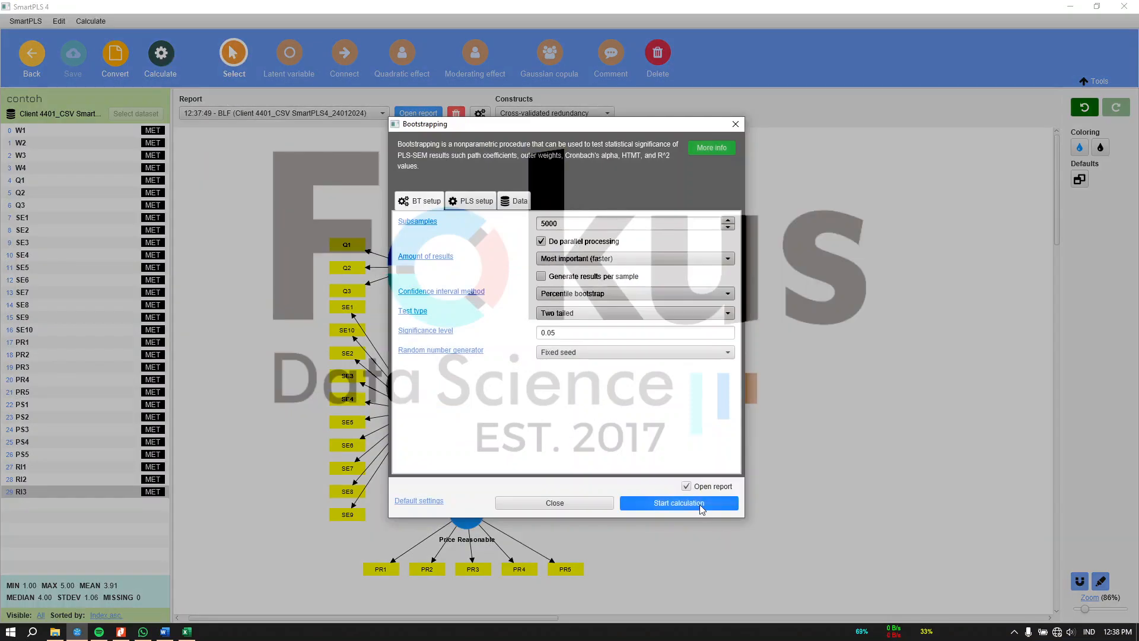
left_click(702, 502)
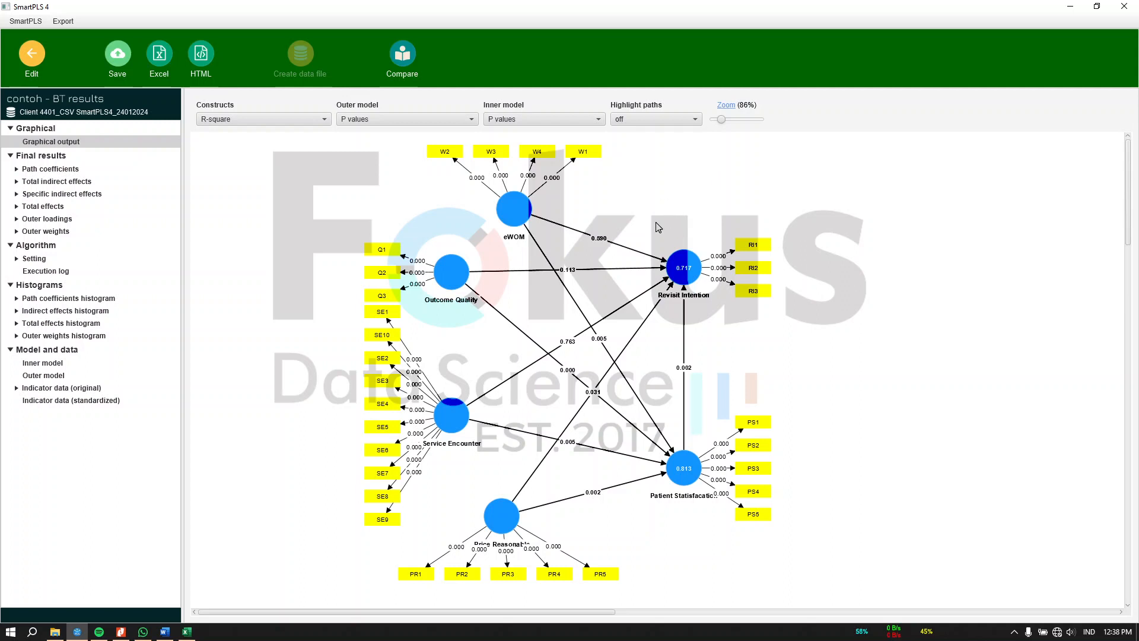
Show the bootstrapping path coefficients table and the specific indirect effects table with T statistics and p values
left_click(47, 171)
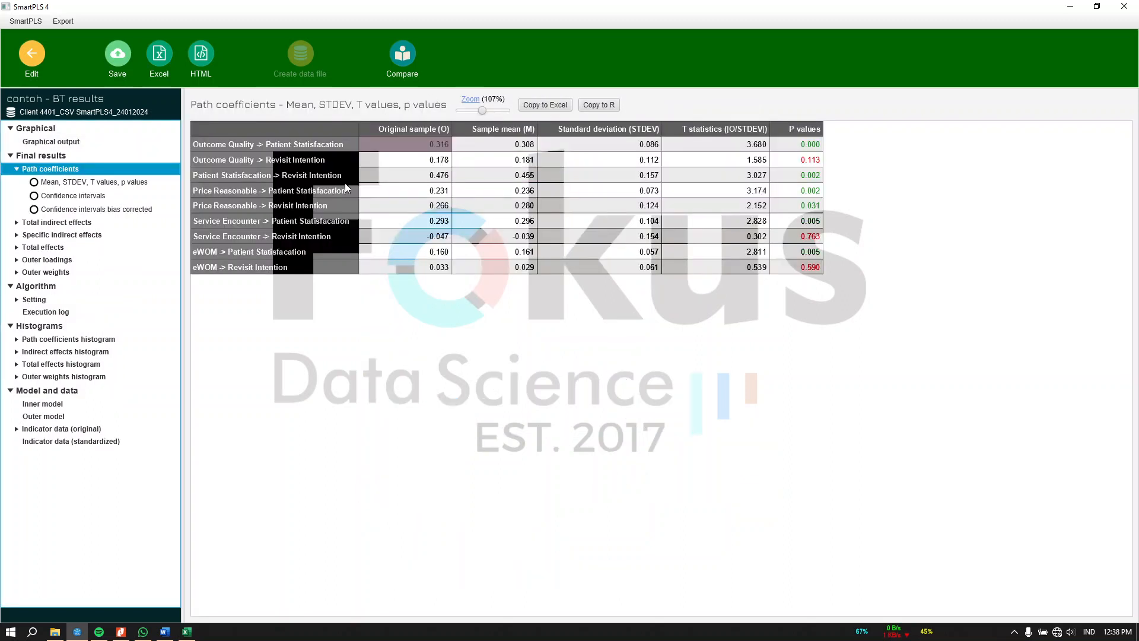
left_click(357, 126)
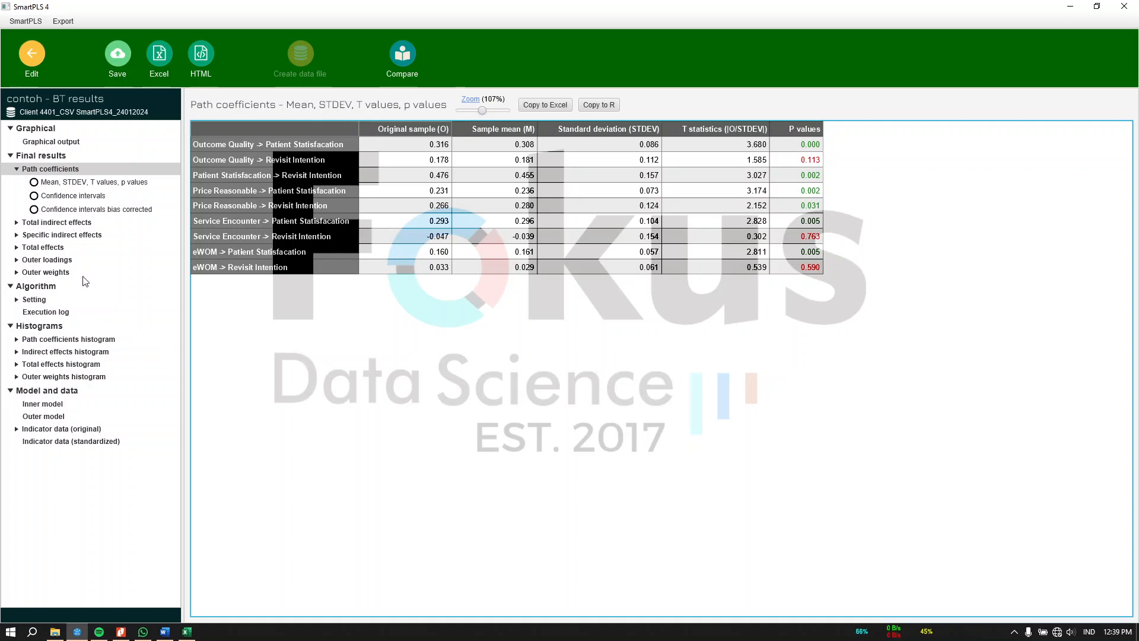
left_click(69, 236)
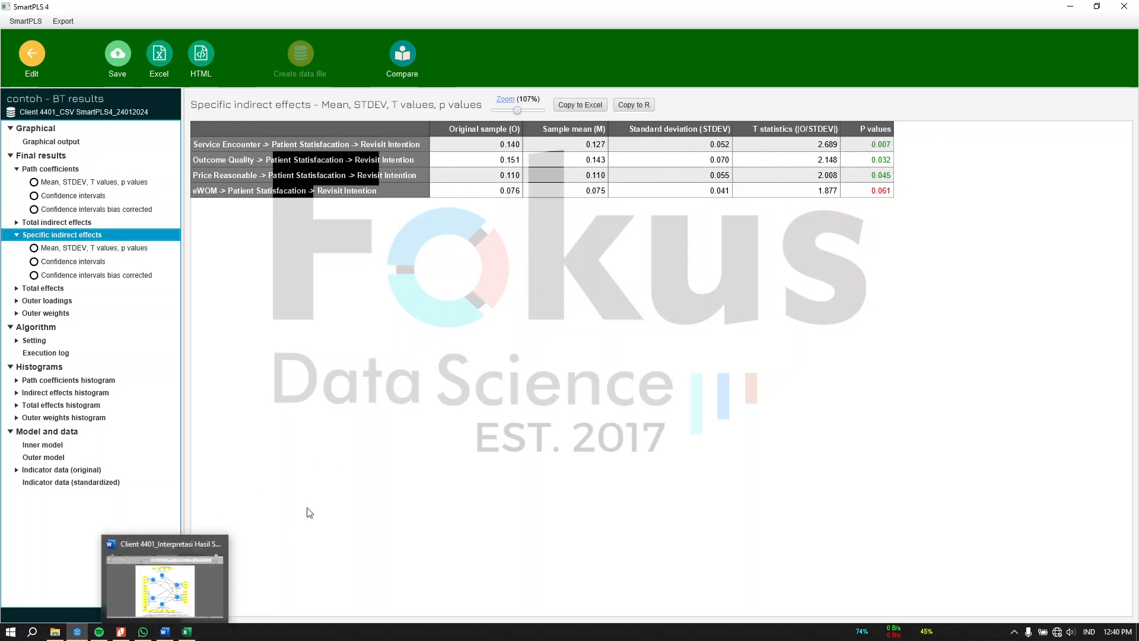
mouse_move(118, 636)
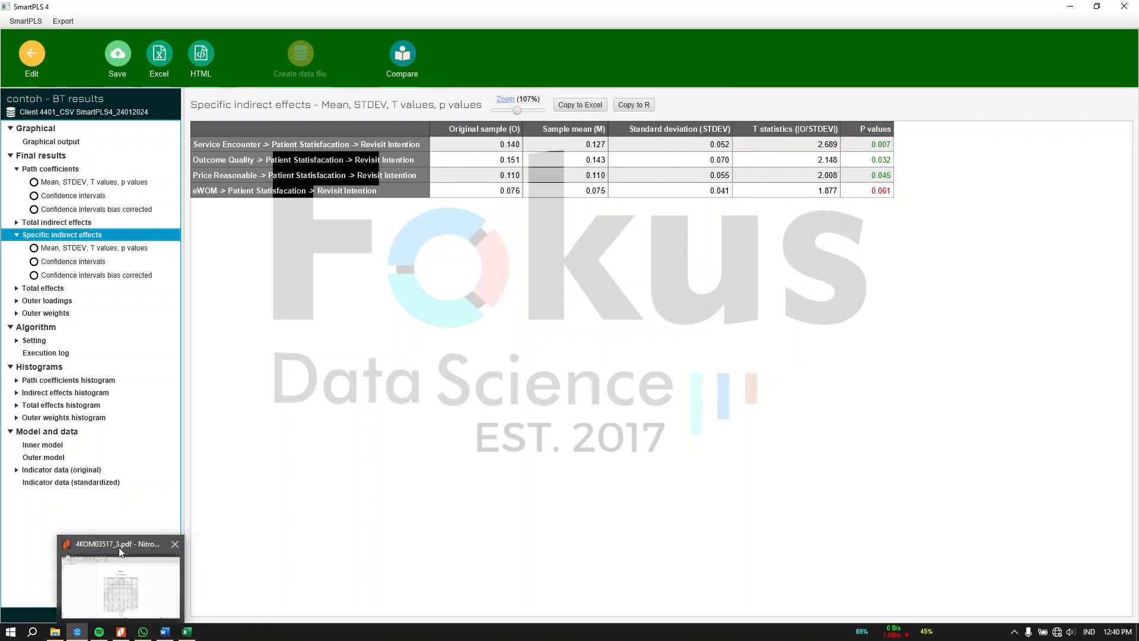